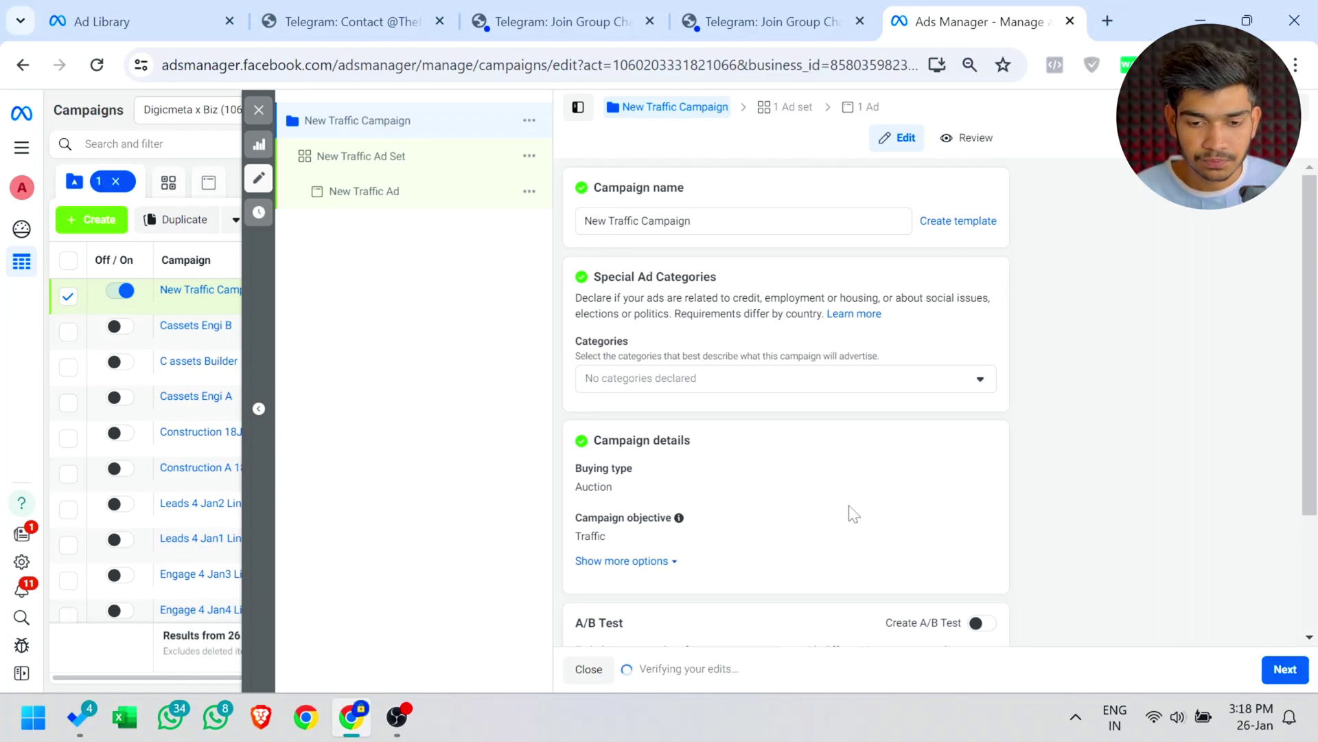
# Rename the campaign as New Traffic Campaign fb ads.
pyautogui.scroll(-4, 1077, 488)
pyautogui.scroll(4, 756, 377)
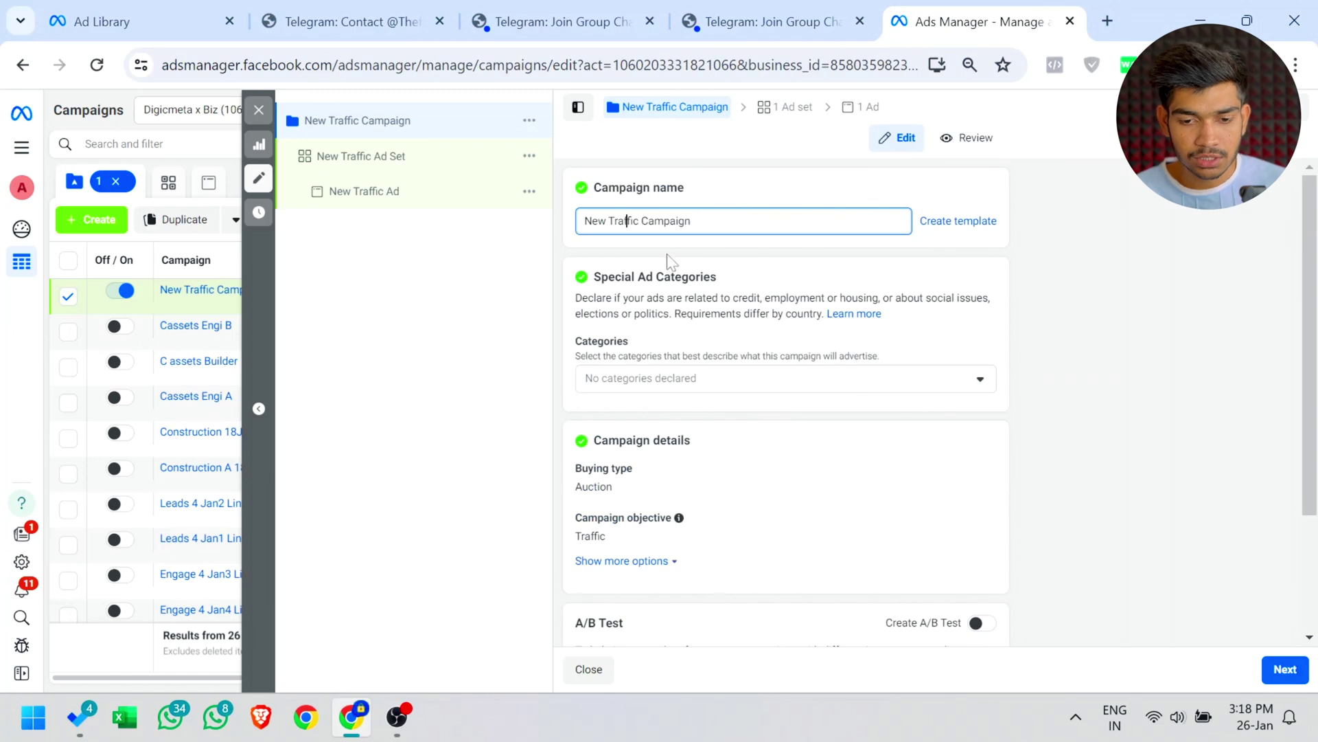
pyautogui.write('fb ads')
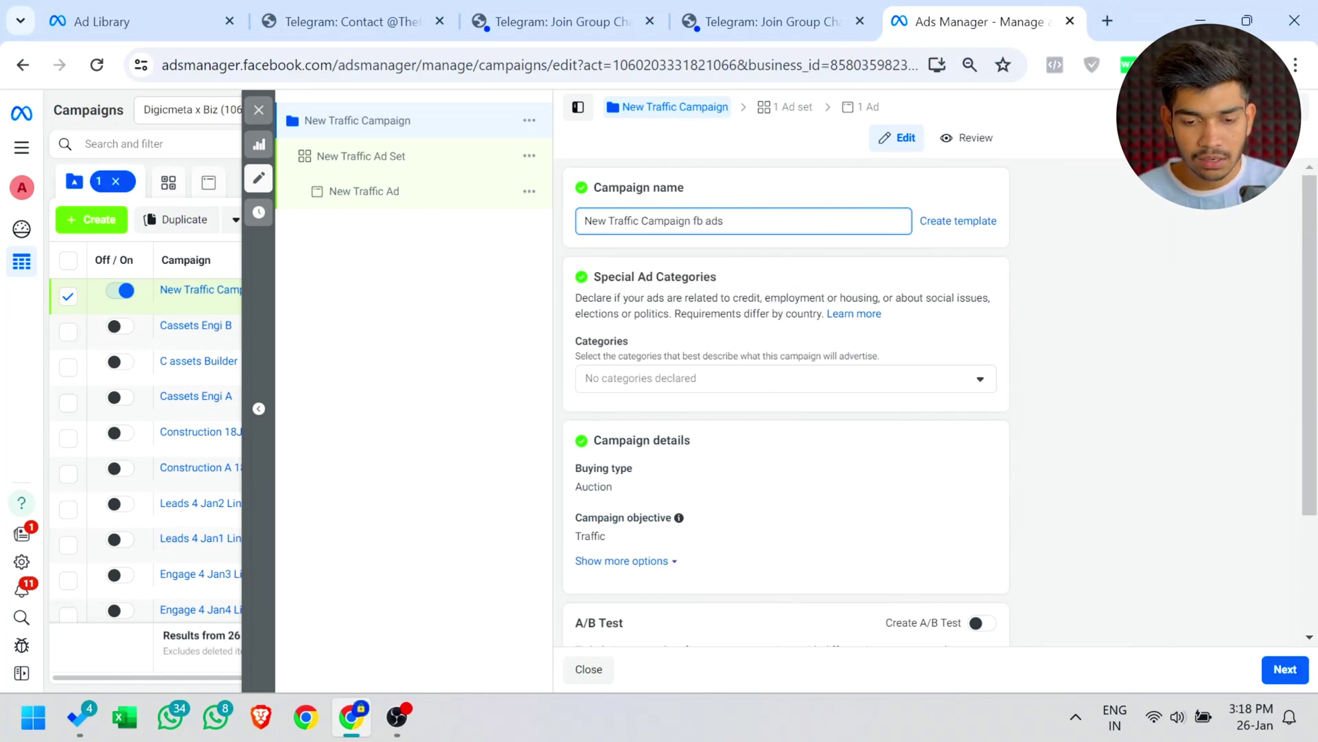
# Turn on Advantage campaign budget for the traffic campaign and review its budget options.
pyautogui.scroll(-2, 714, 422)
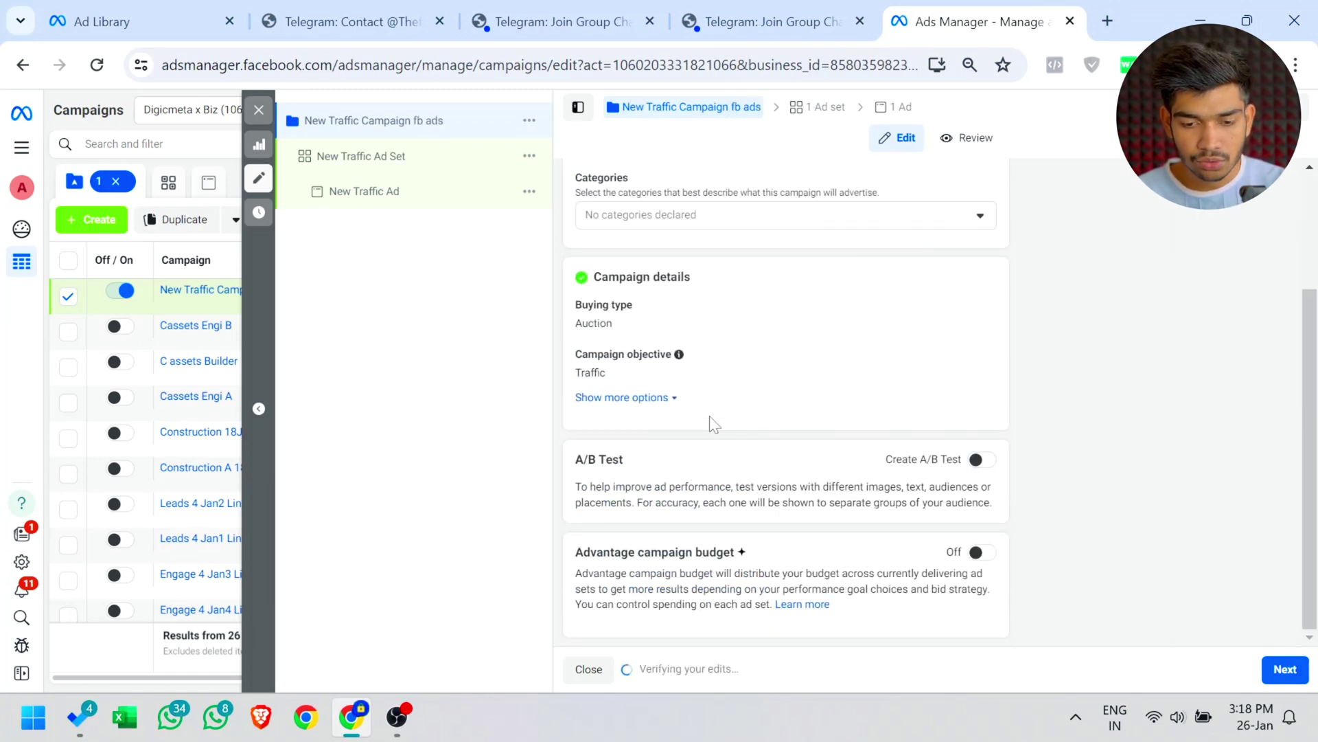
pyautogui.click(982, 552)
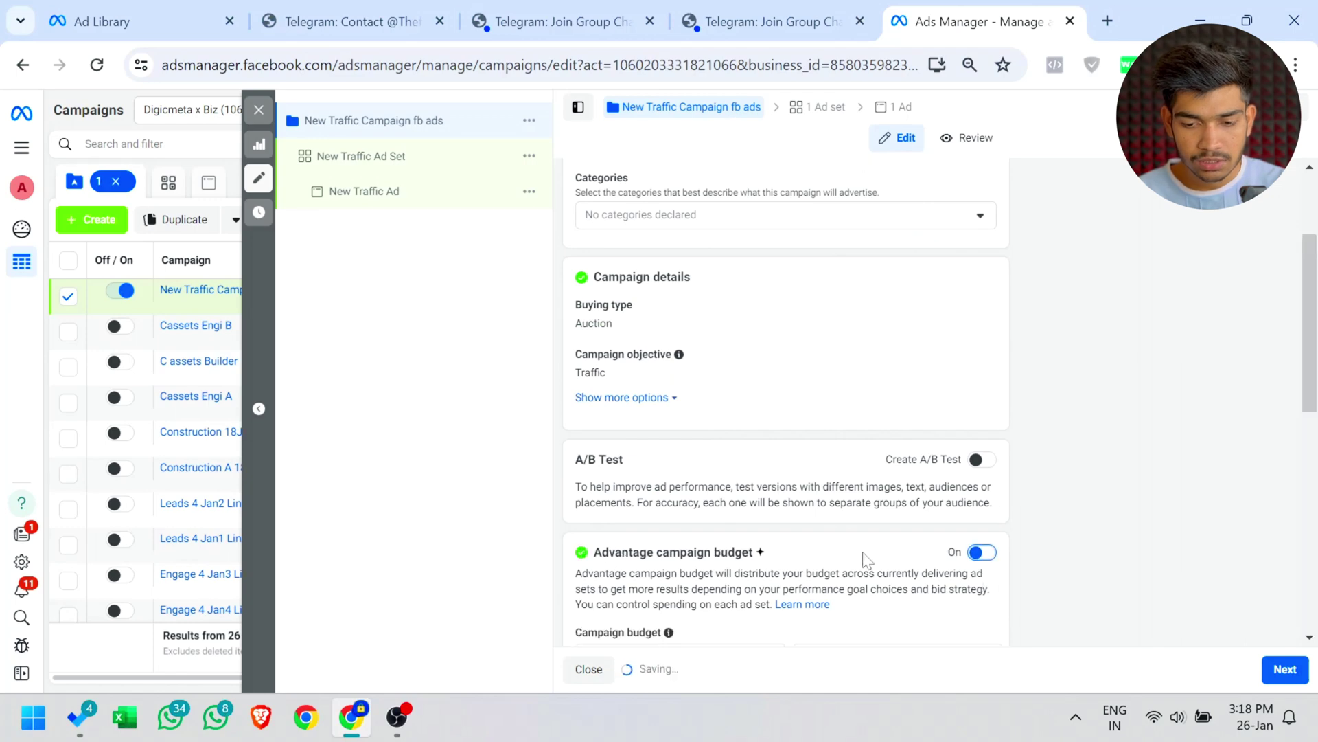
pyautogui.scroll(-5, 863, 556)
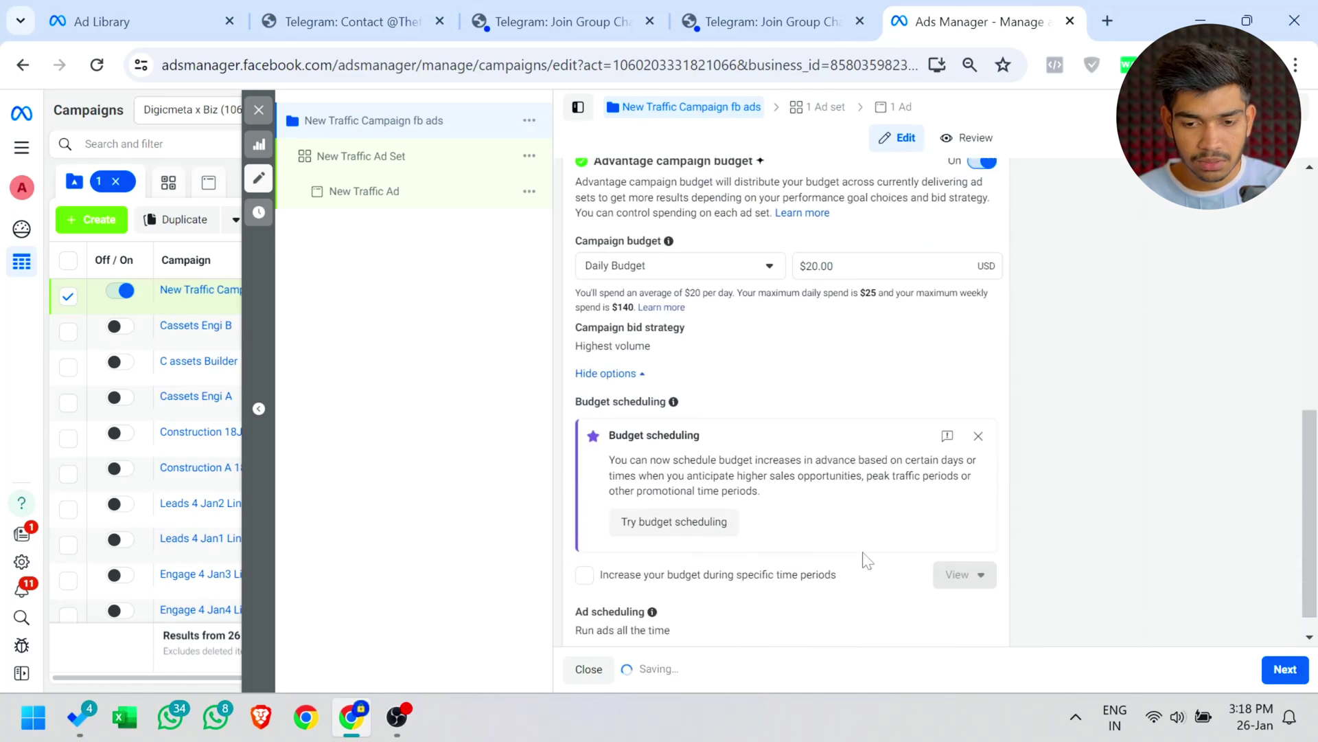
# In the New Traffic Ad Set, set the conversion location to Website and the performance goal to Maximize number of link clicks.
pyautogui.click(323, 156)
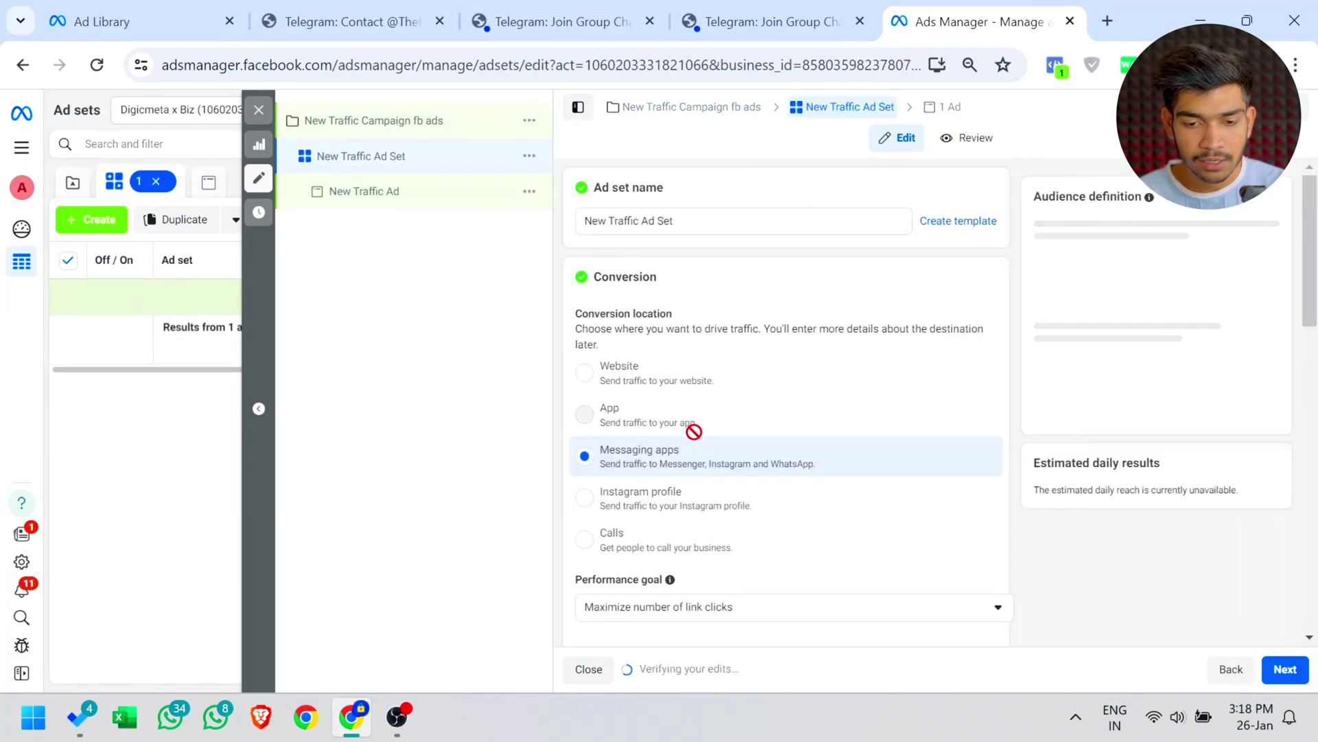
pyautogui.scroll(-1, 694, 433)
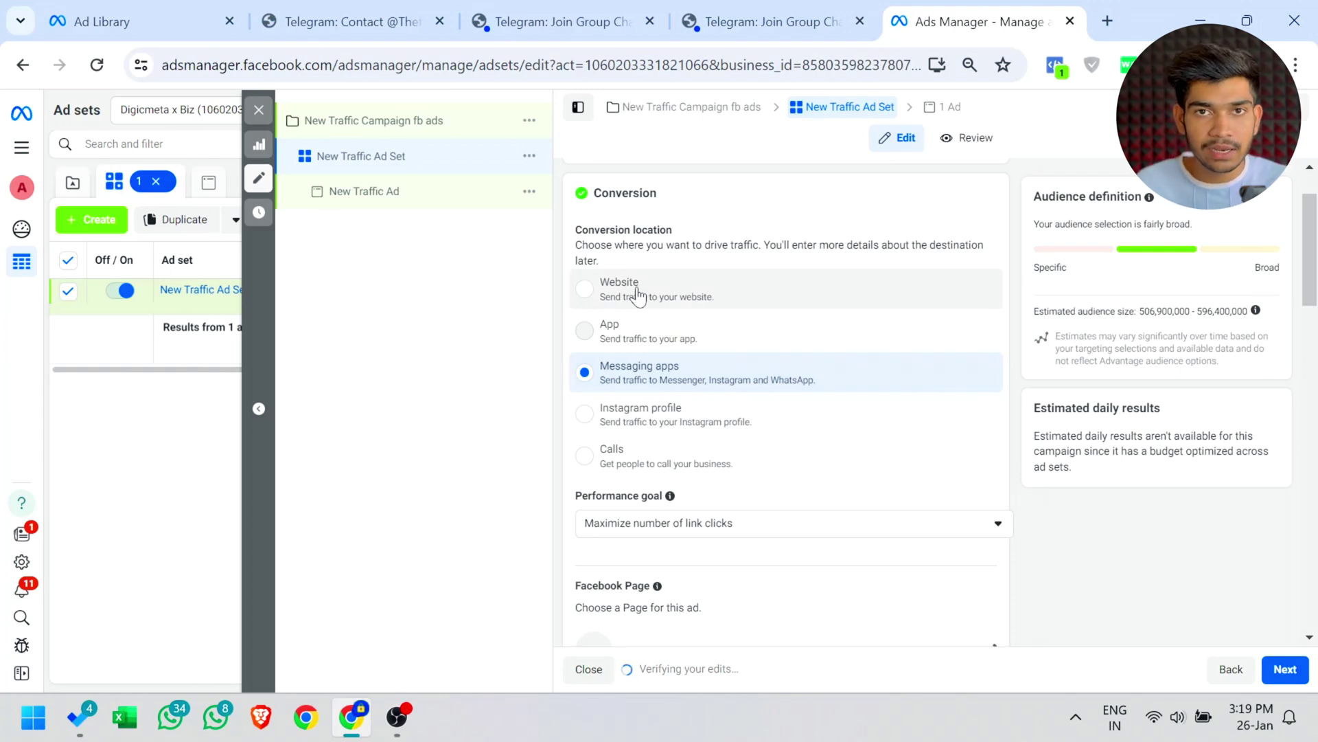
pyautogui.scroll(-3, 637, 296)
pyautogui.click(638, 325)
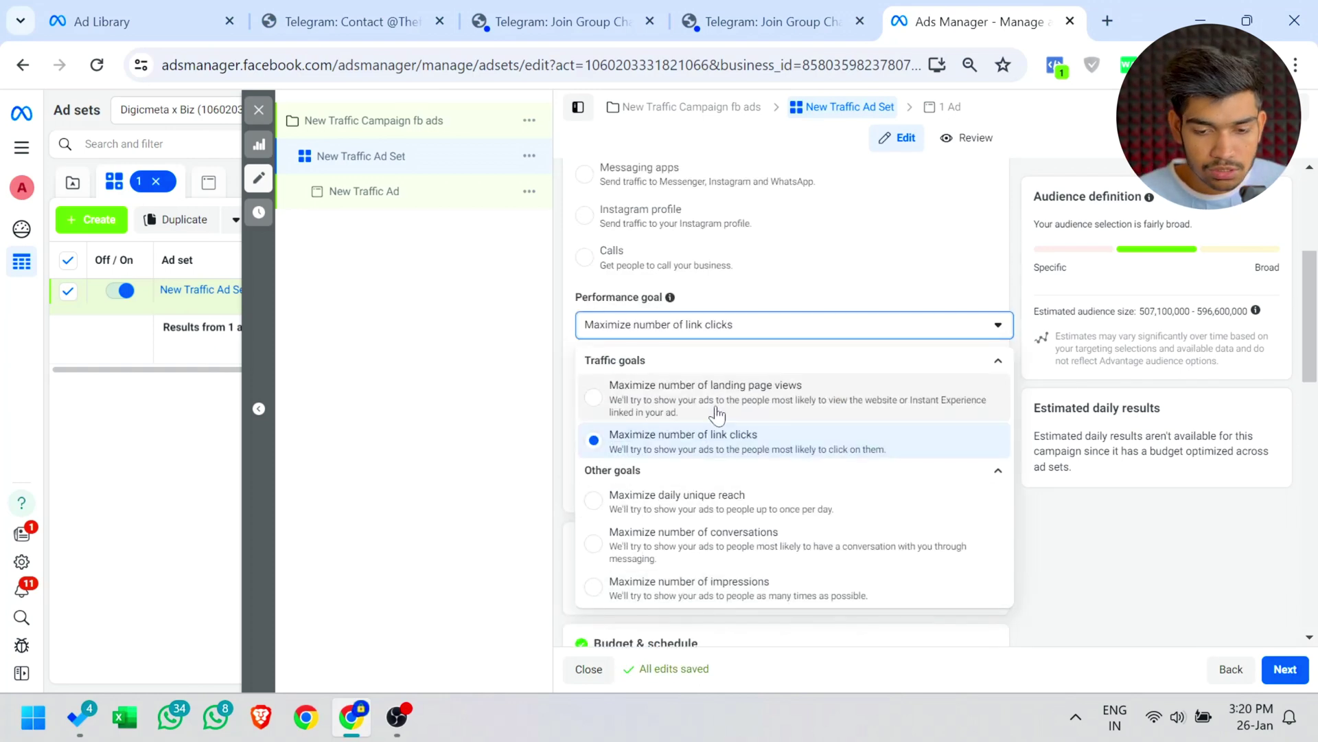
pyautogui.click(662, 446)
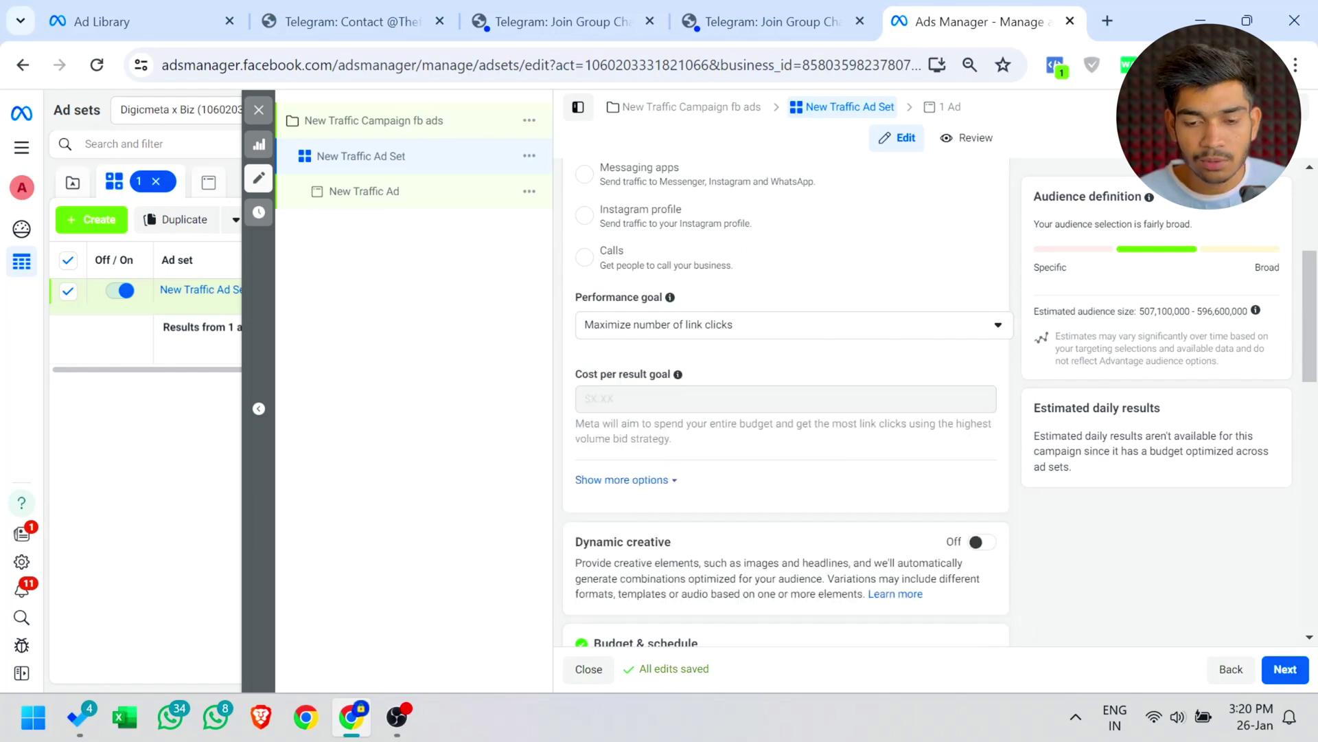
# Switch the ad set's targeting from Advantage+ audience to the original audience options.
pyautogui.scroll(-8, 704, 596)
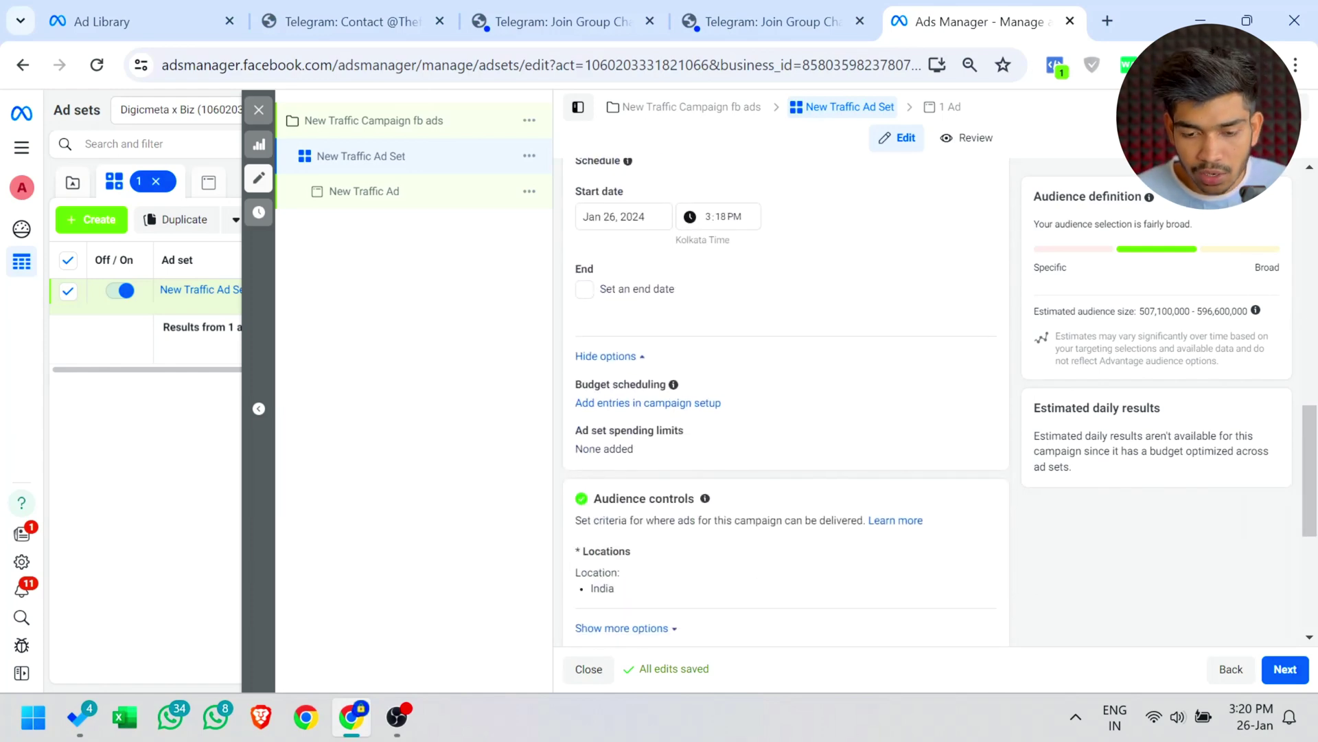
pyautogui.scroll(-4, 704, 596)
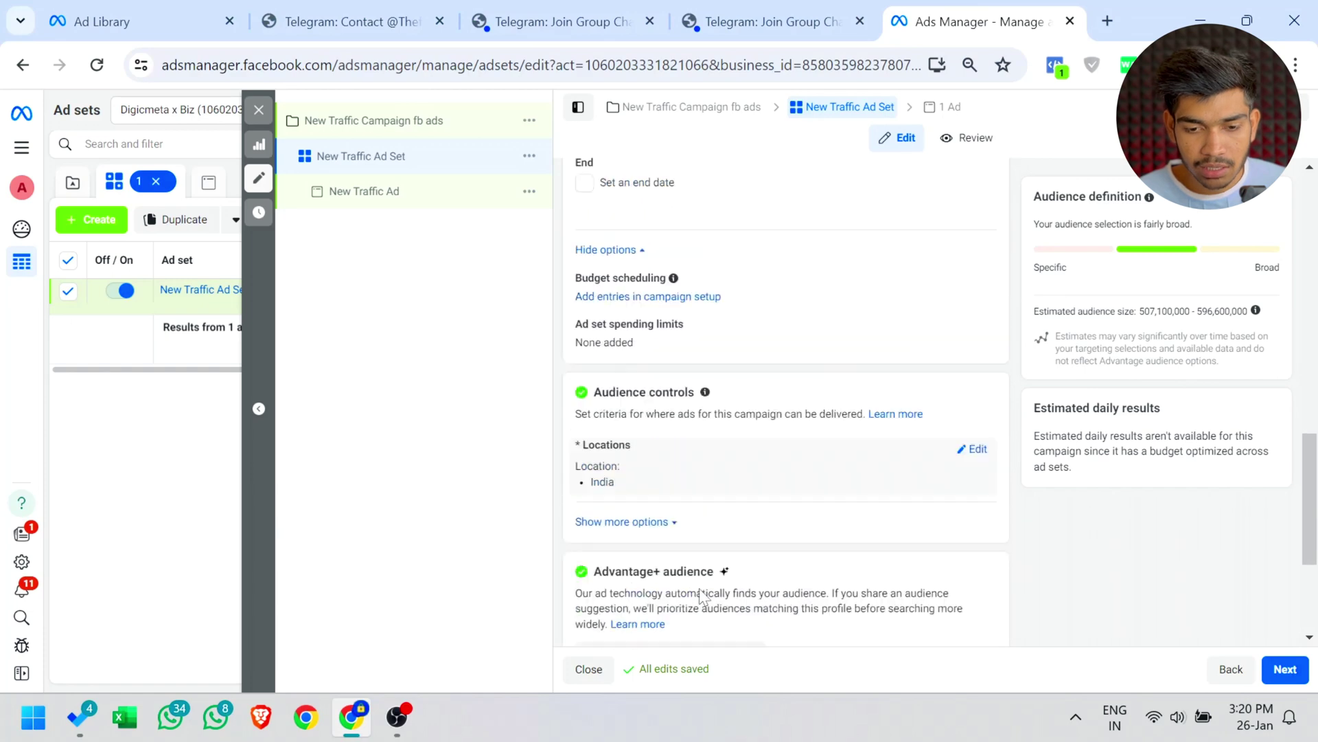
pyautogui.scroll(3, 669, 402)
pyautogui.scroll(-4, 669, 401)
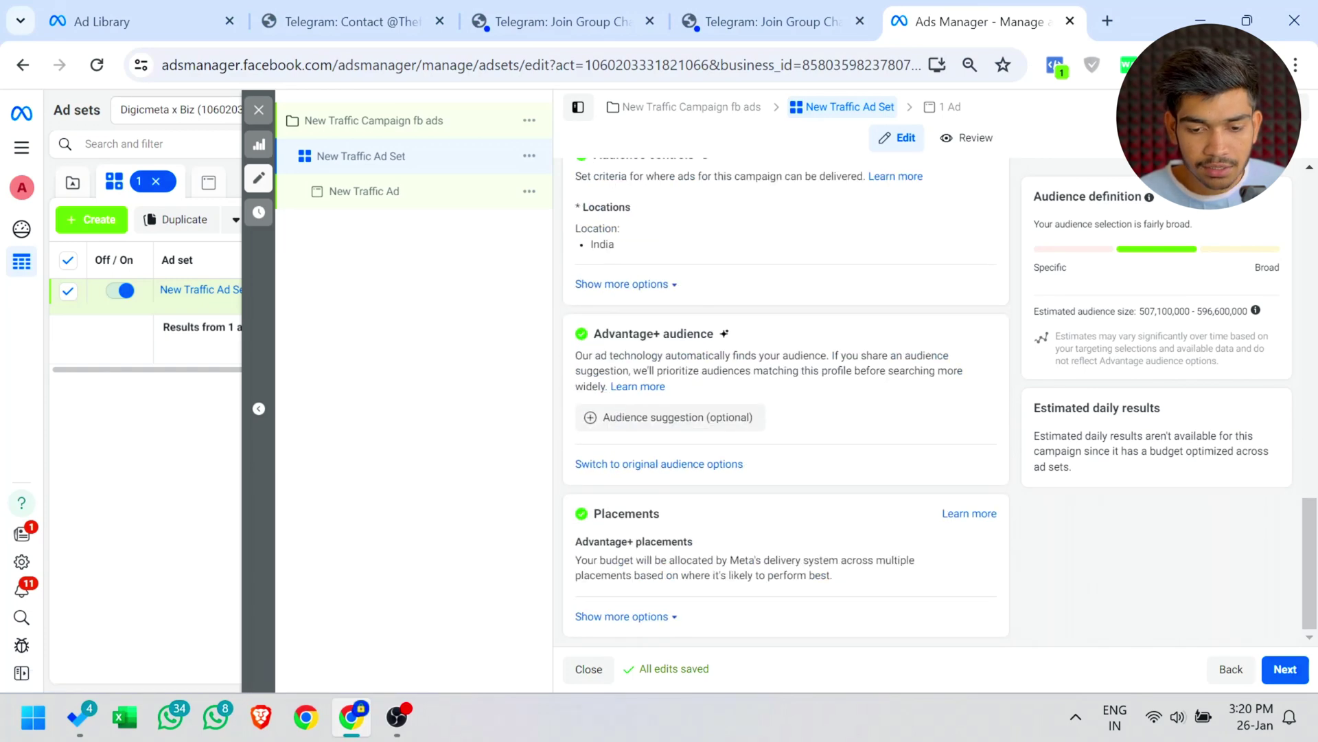
pyautogui.click(616, 464)
pyautogui.click(657, 407)
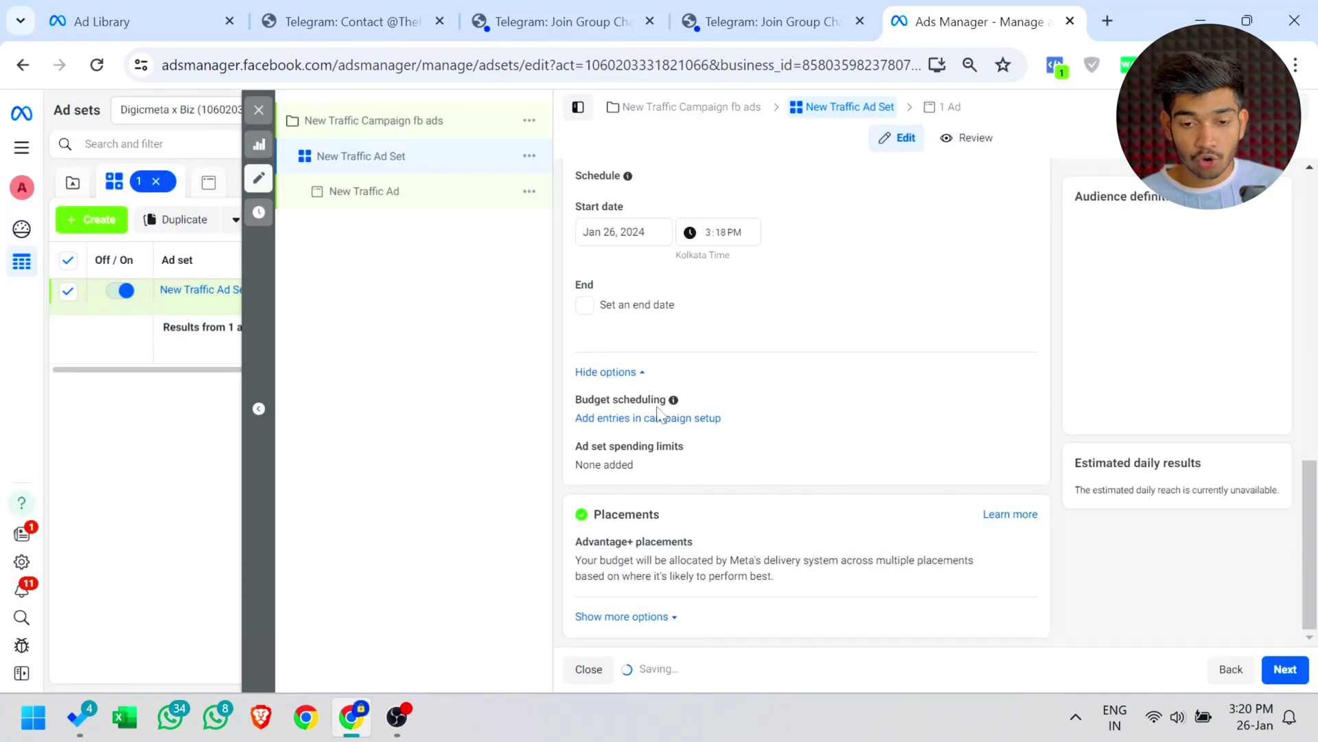
# Add the interest Cricket (sport) to the ad set's detailed targeting.
pyautogui.scroll(-3, 756, 473)
pyautogui.scroll(-5, 756, 472)
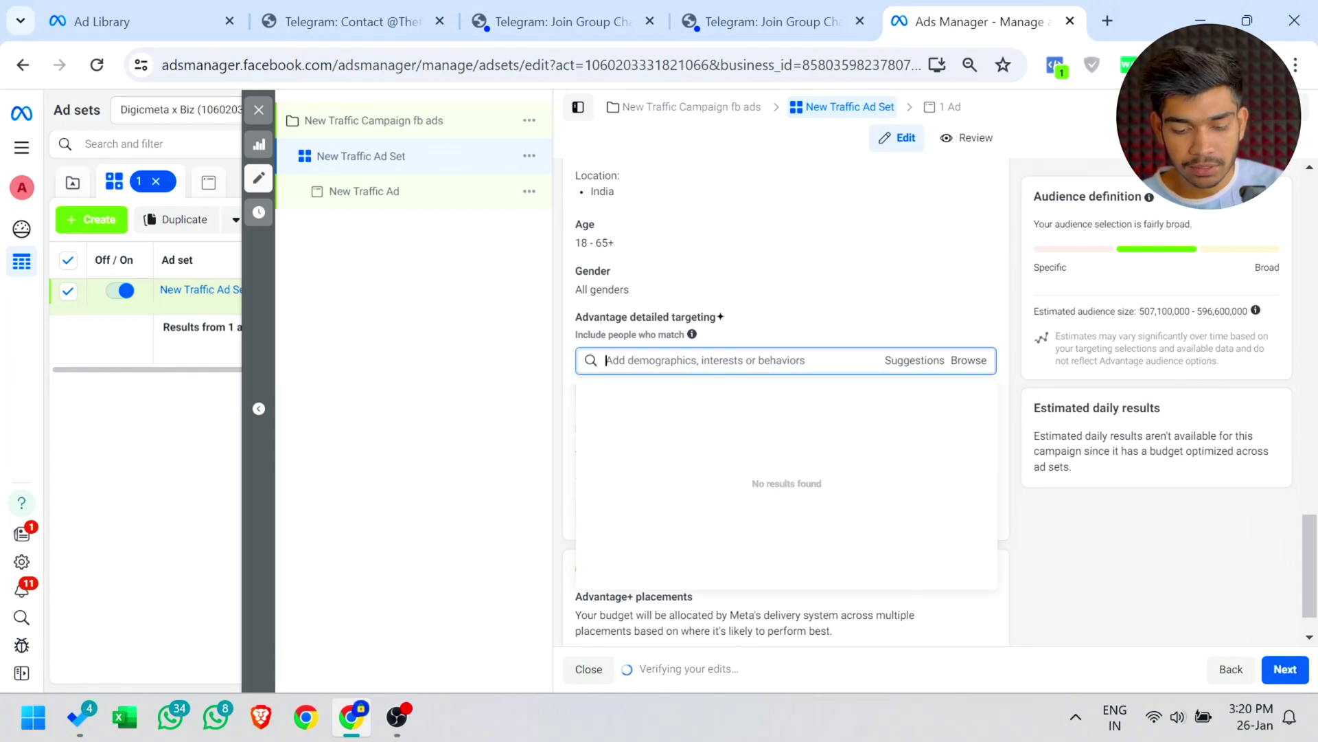
pyautogui.write('crick')
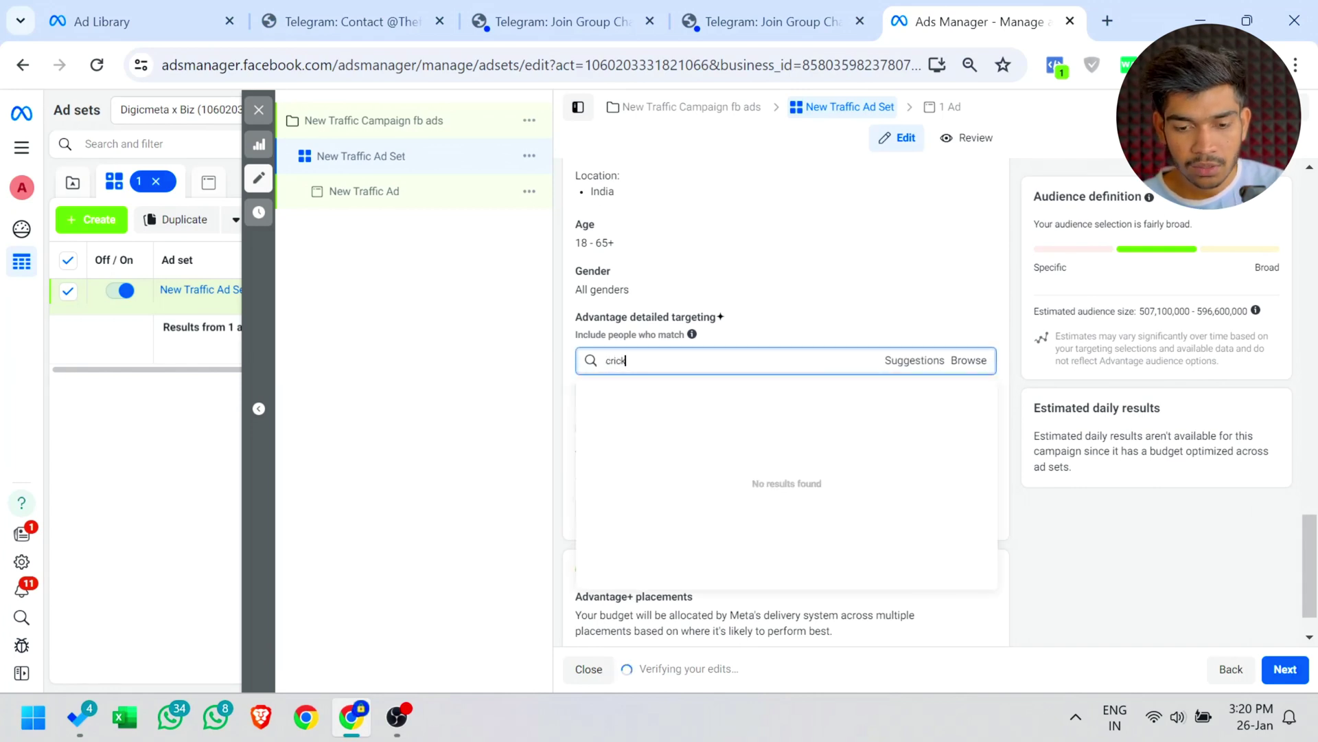
pyautogui.write('et')
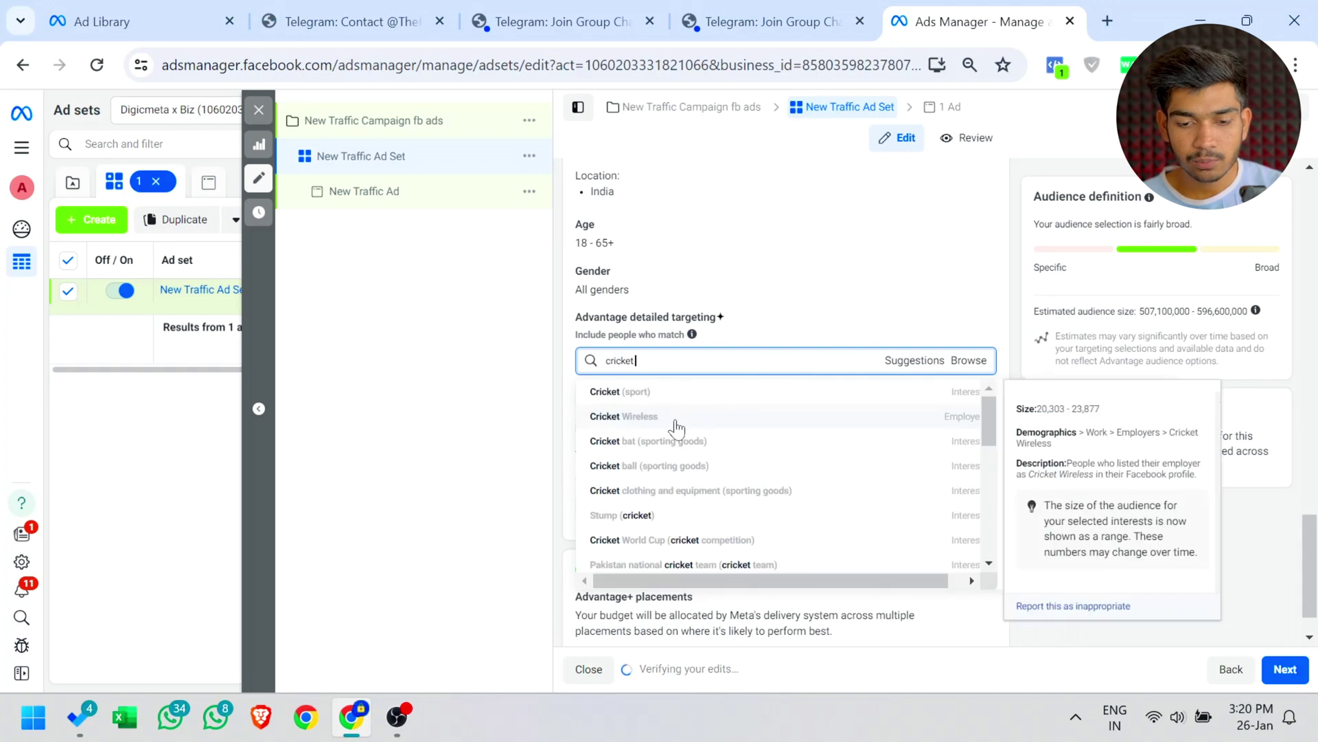
pyautogui.click(633, 392)
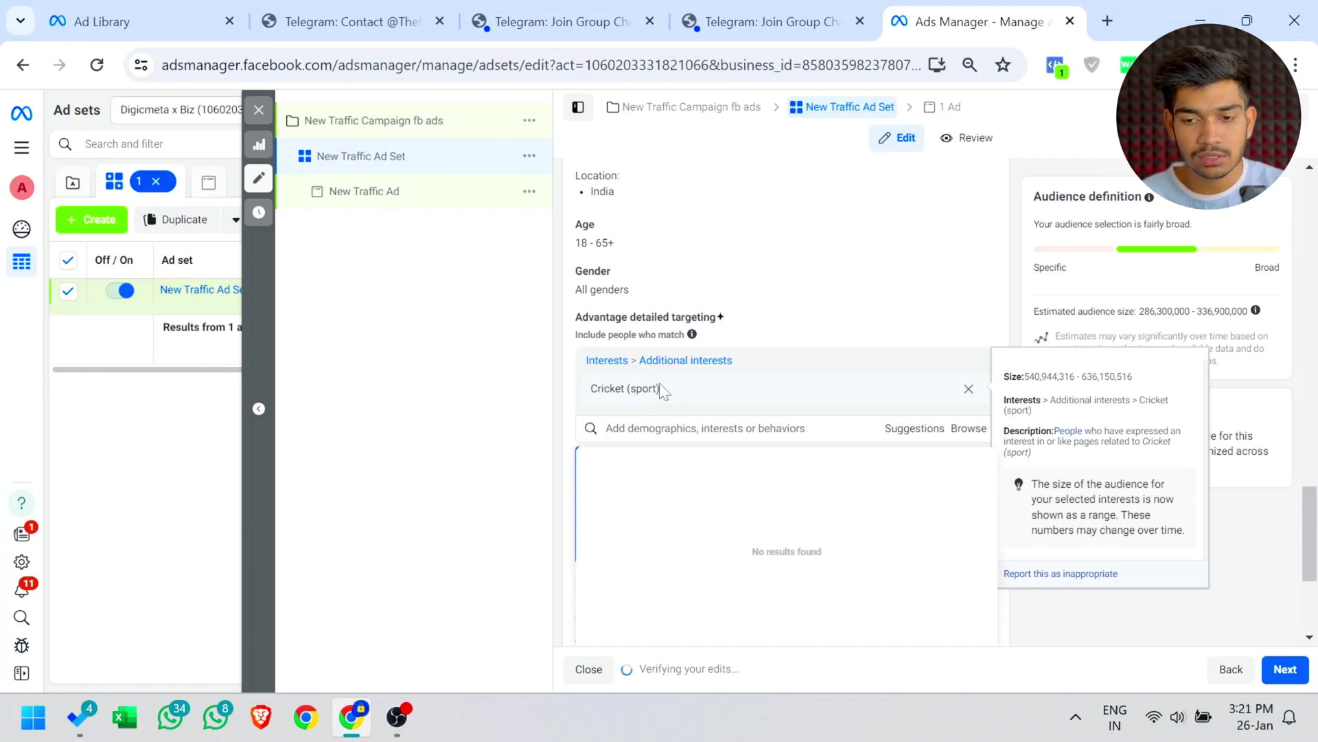
# Open interestinsights.com in a new browser tab.
pyautogui.click(1106, 20)
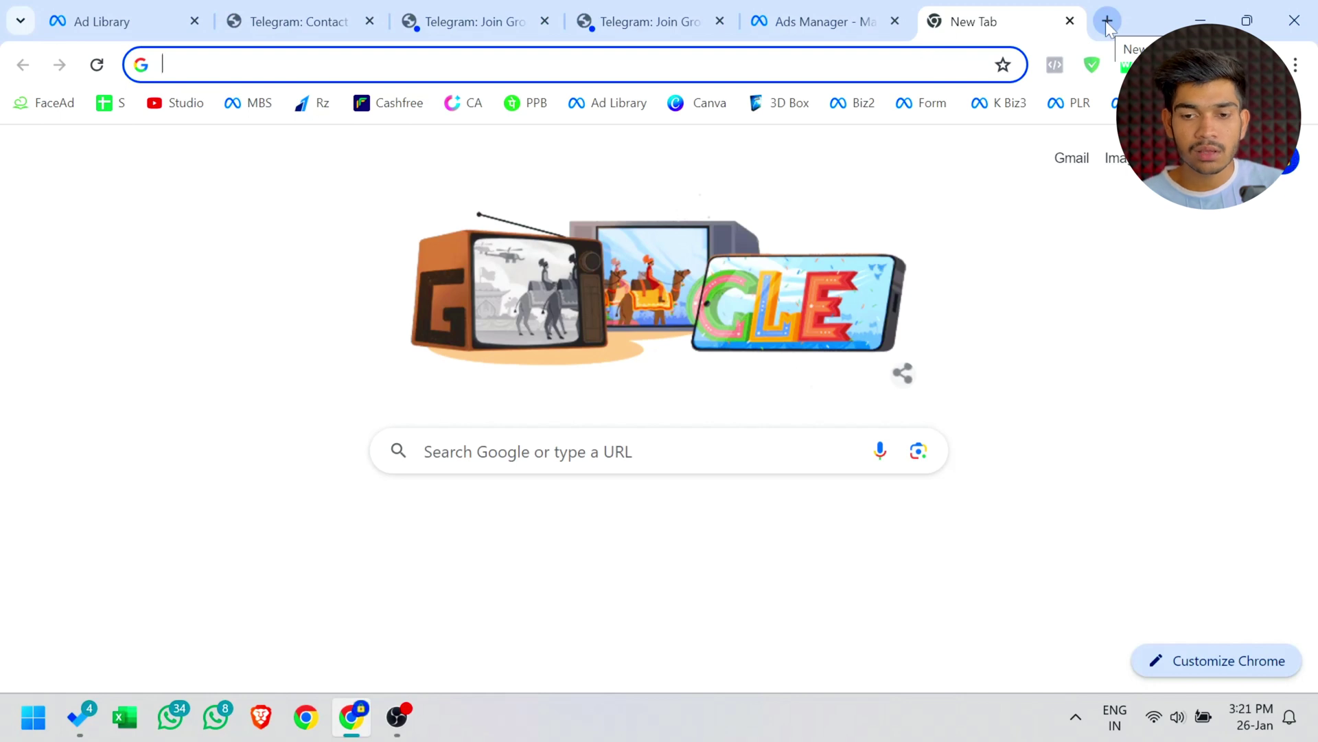
pyautogui.click(842, 4)
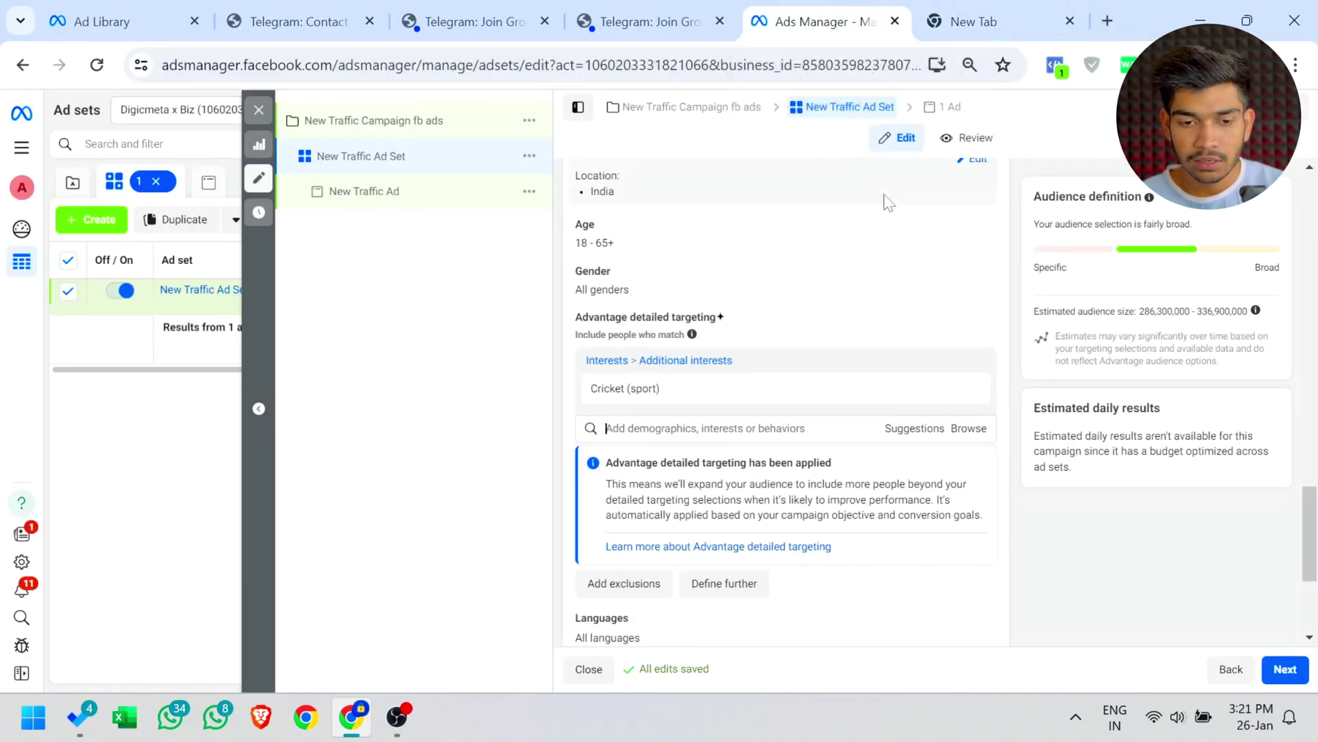
pyautogui.click(1018, 3)
pyautogui.write('intere')
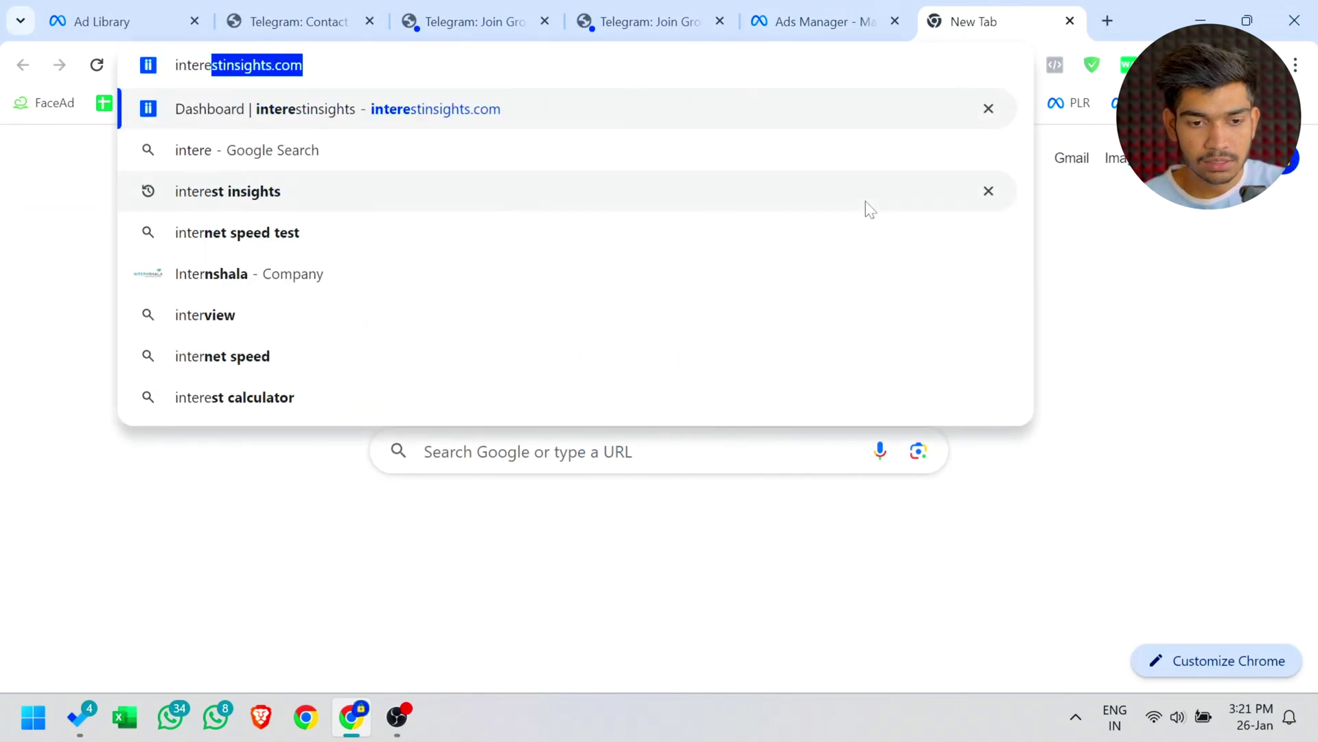
pyautogui.press('Return')
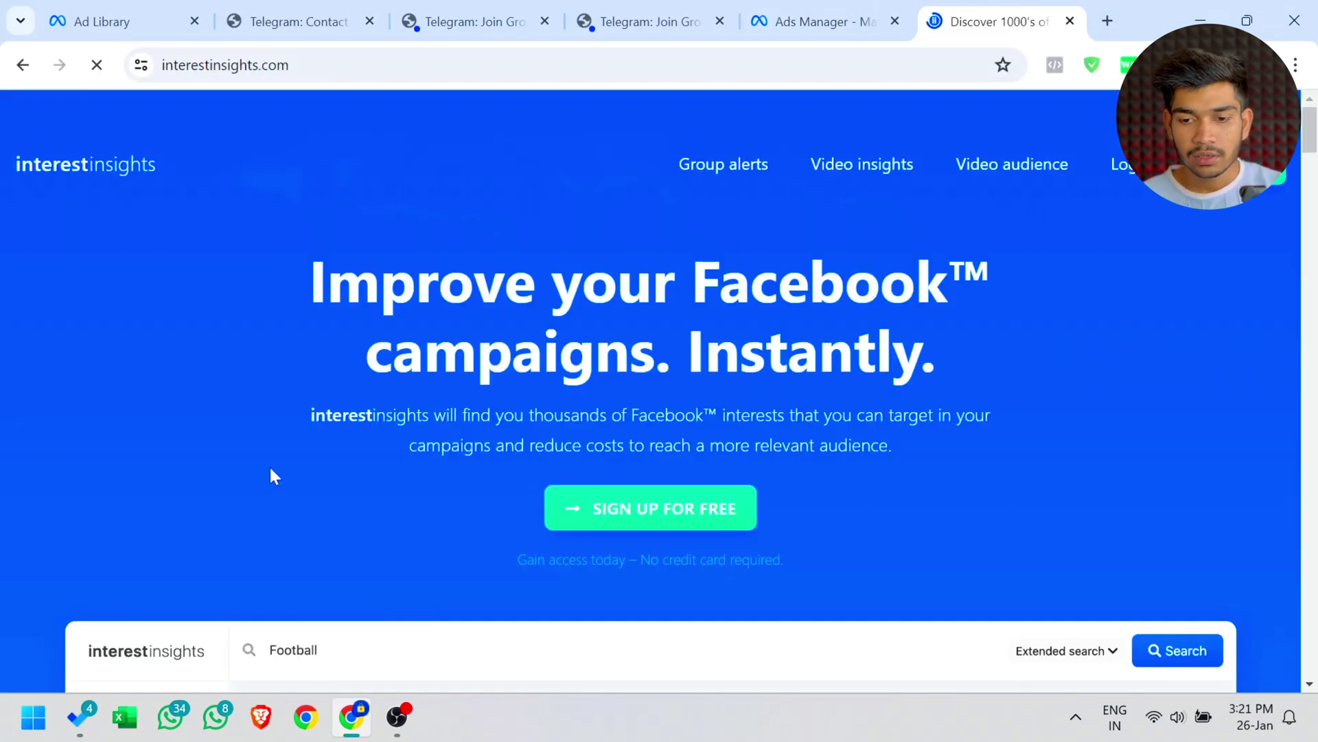
# Examine the sample Football interest search on the homepage, including the interest names, audience sizes and topics.
pyautogui.scroll(-7, 269, 464)
pyautogui.scroll(7, 269, 464)
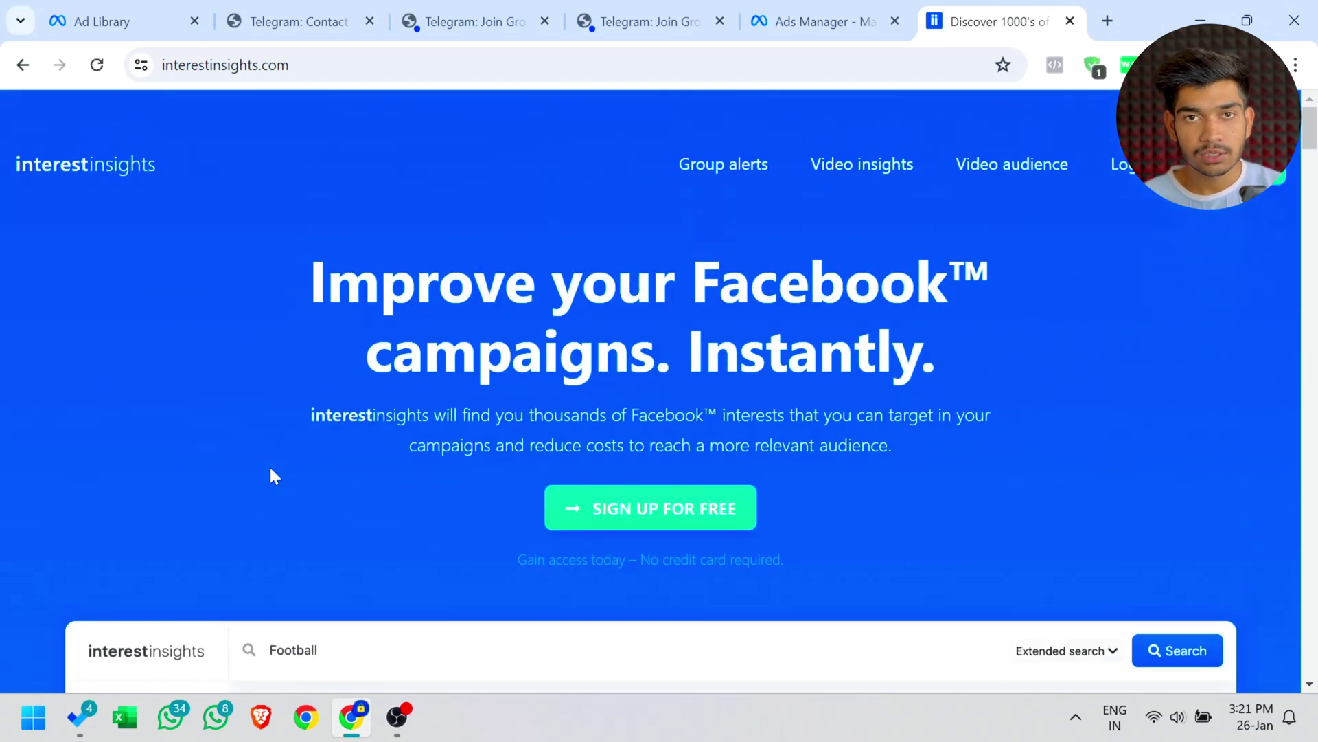
pyautogui.scroll(-6, 269, 469)
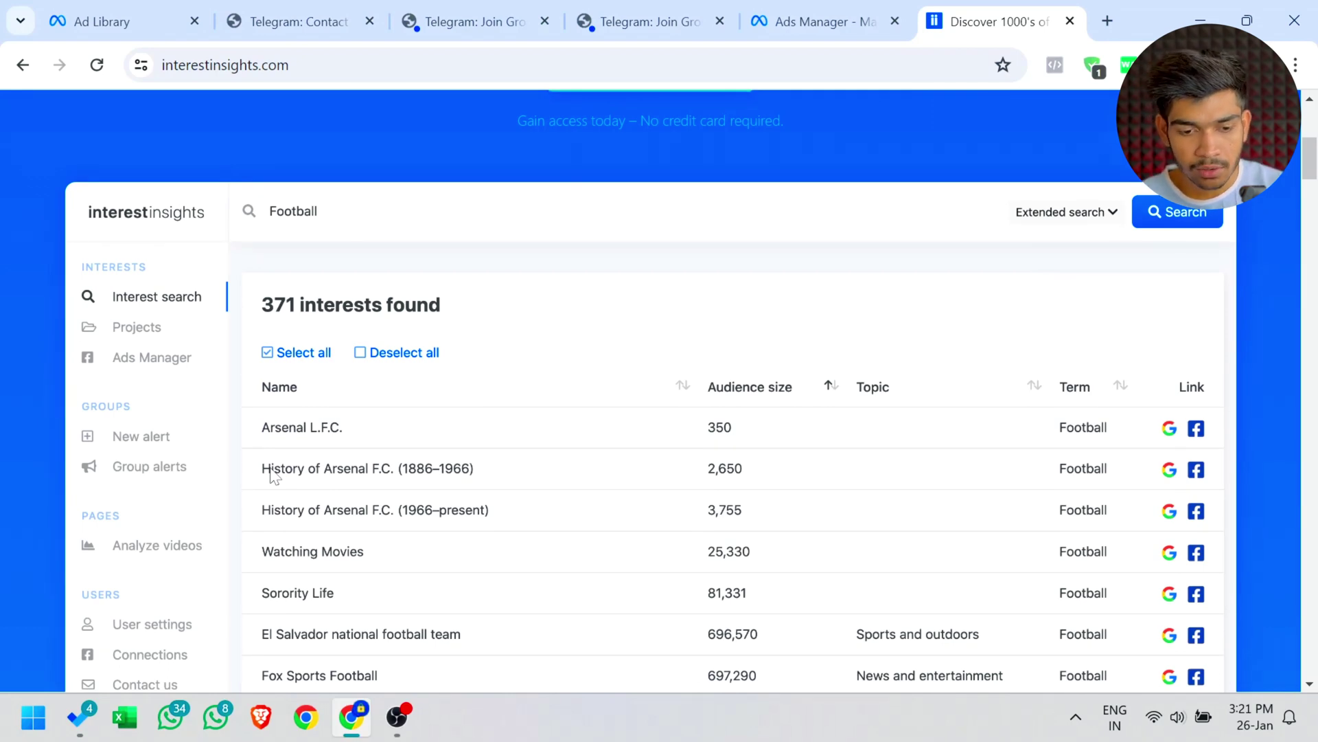
pyautogui.scroll(2, 271, 474)
pyautogui.scroll(-4, 273, 474)
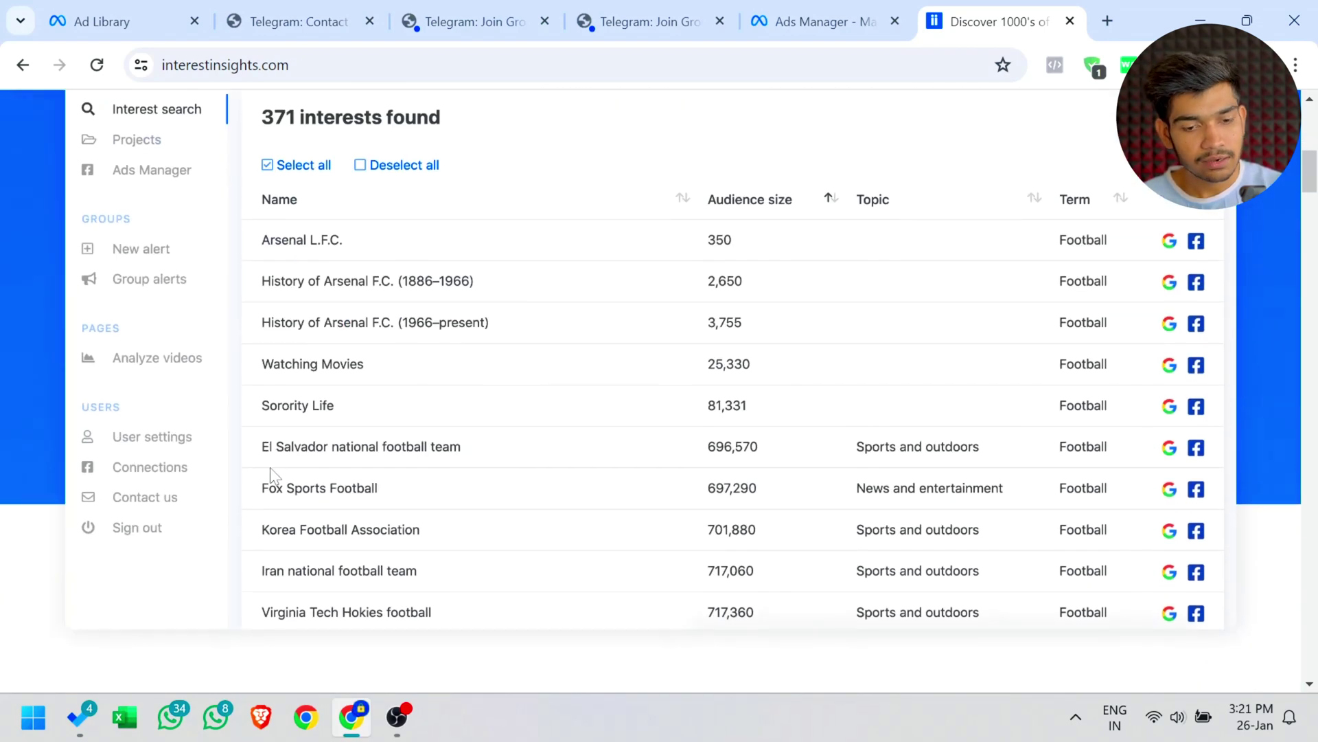
pyautogui.scroll(-3, 474, 474)
pyautogui.scroll(4, 474, 473)
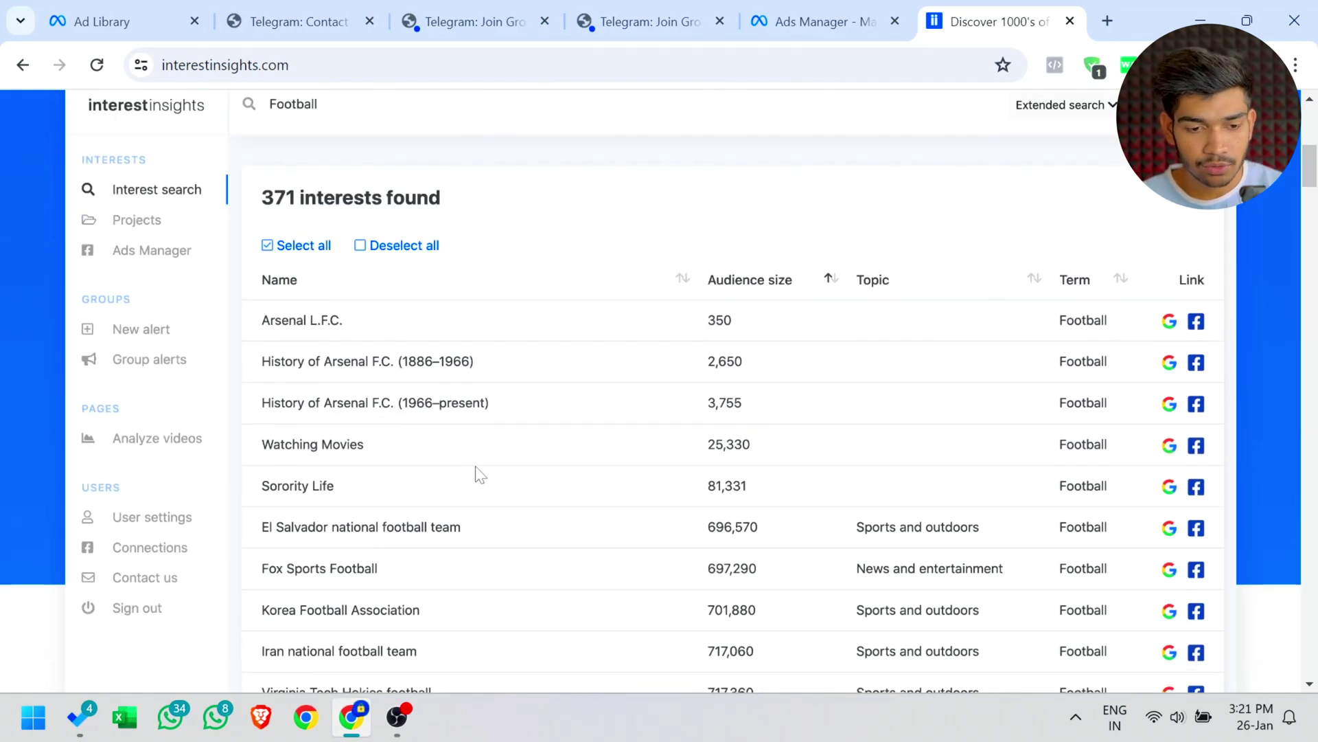
pyautogui.scroll(3, 478, 474)
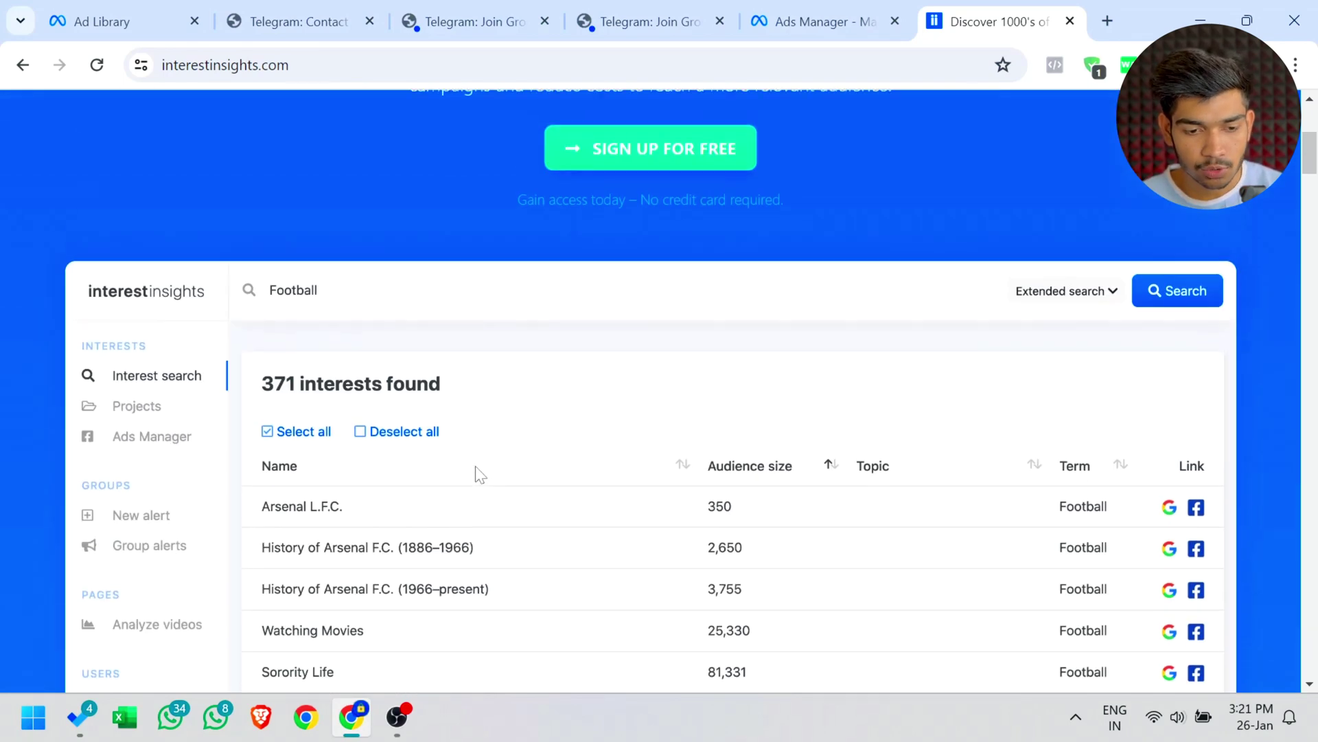
# Open the interest search tool, search for cricket, and review the suggested interests with their audience sizes and topics.
pyautogui.click(1154, 274)
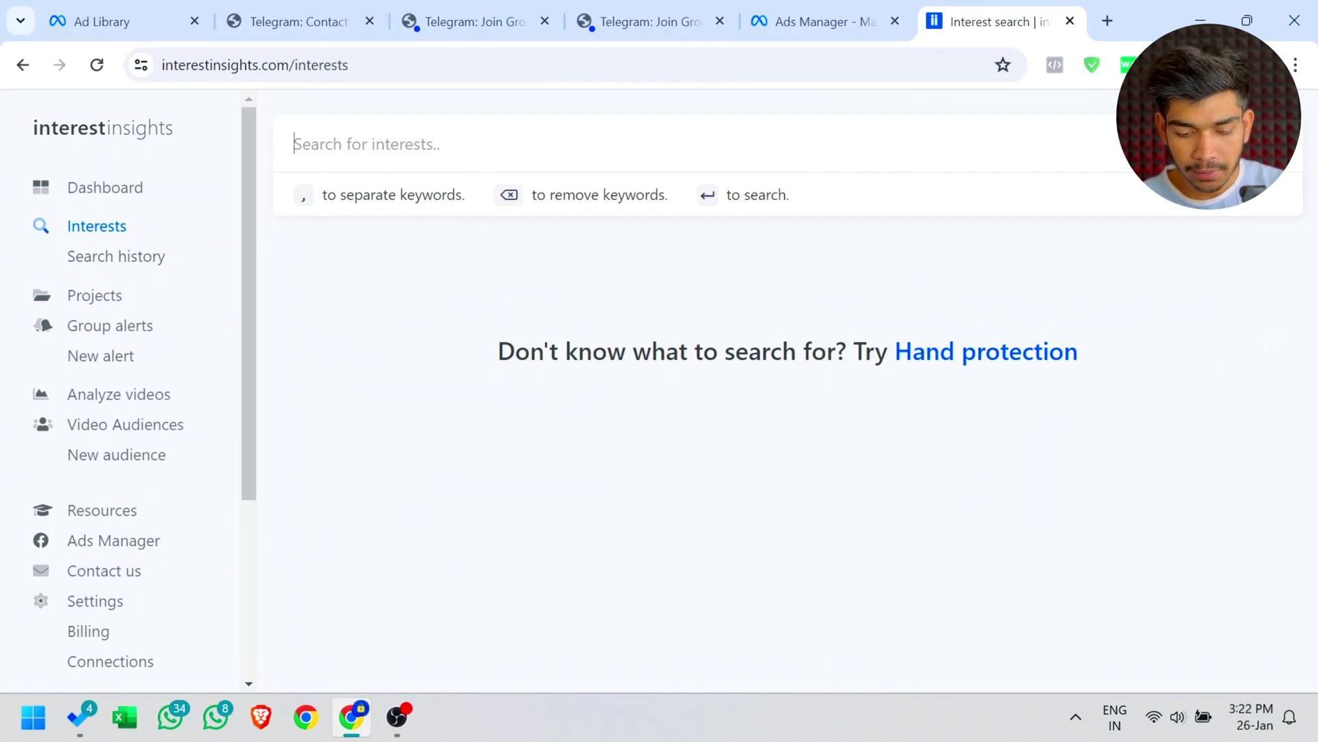
pyautogui.write('cricke')
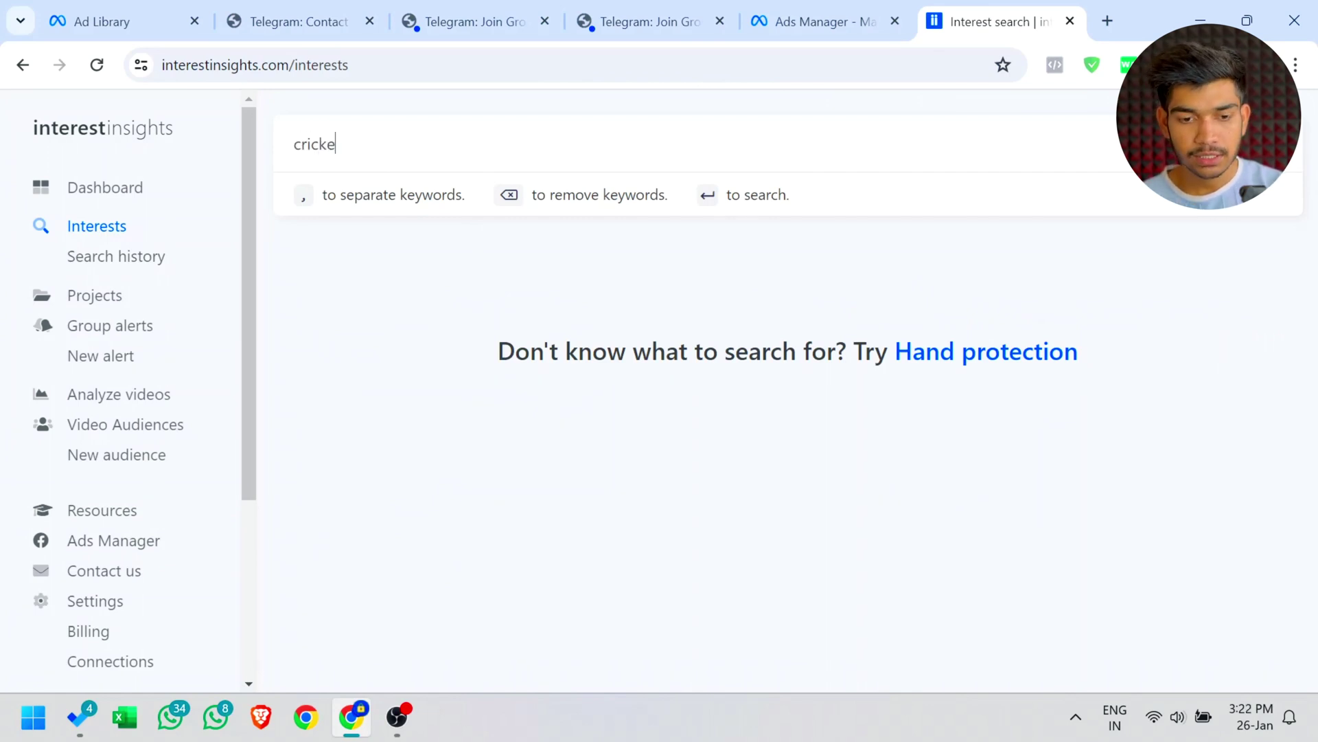
pyautogui.write('t')
pyautogui.press('Return')
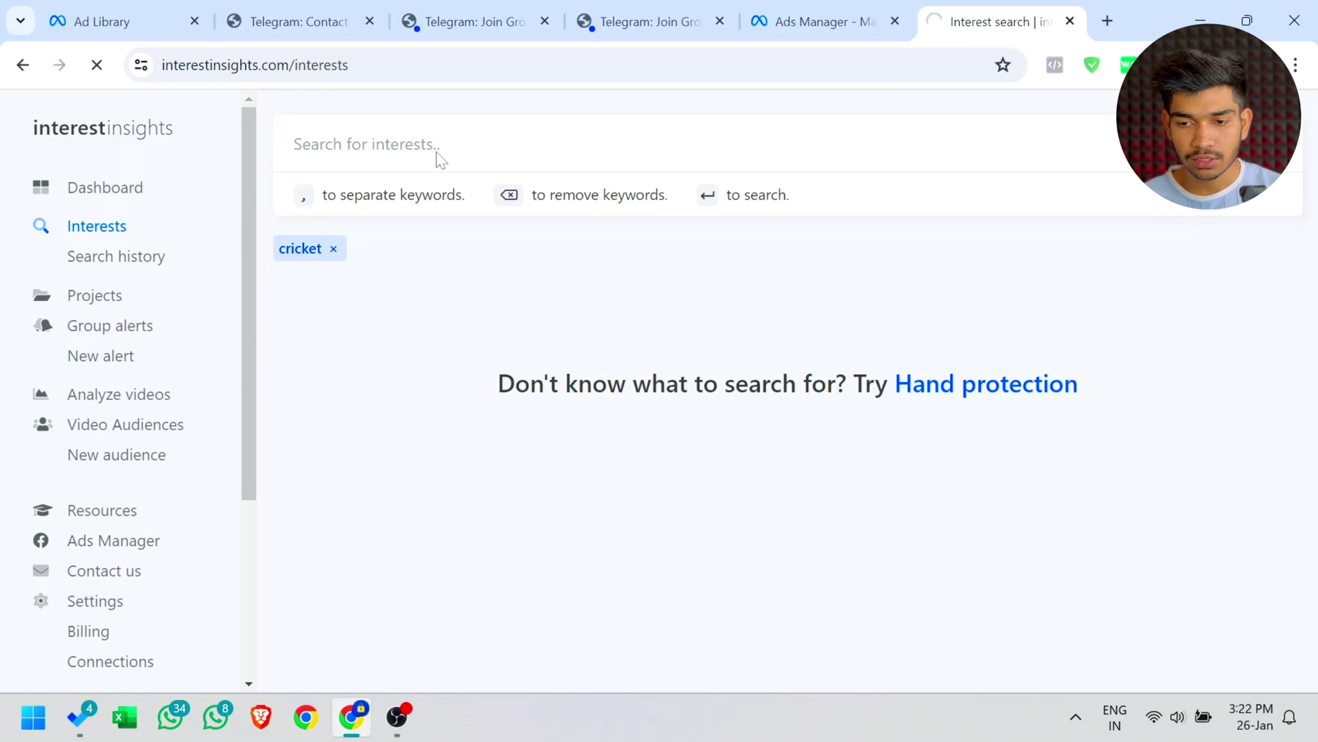
pyautogui.scroll(-5, 693, 405)
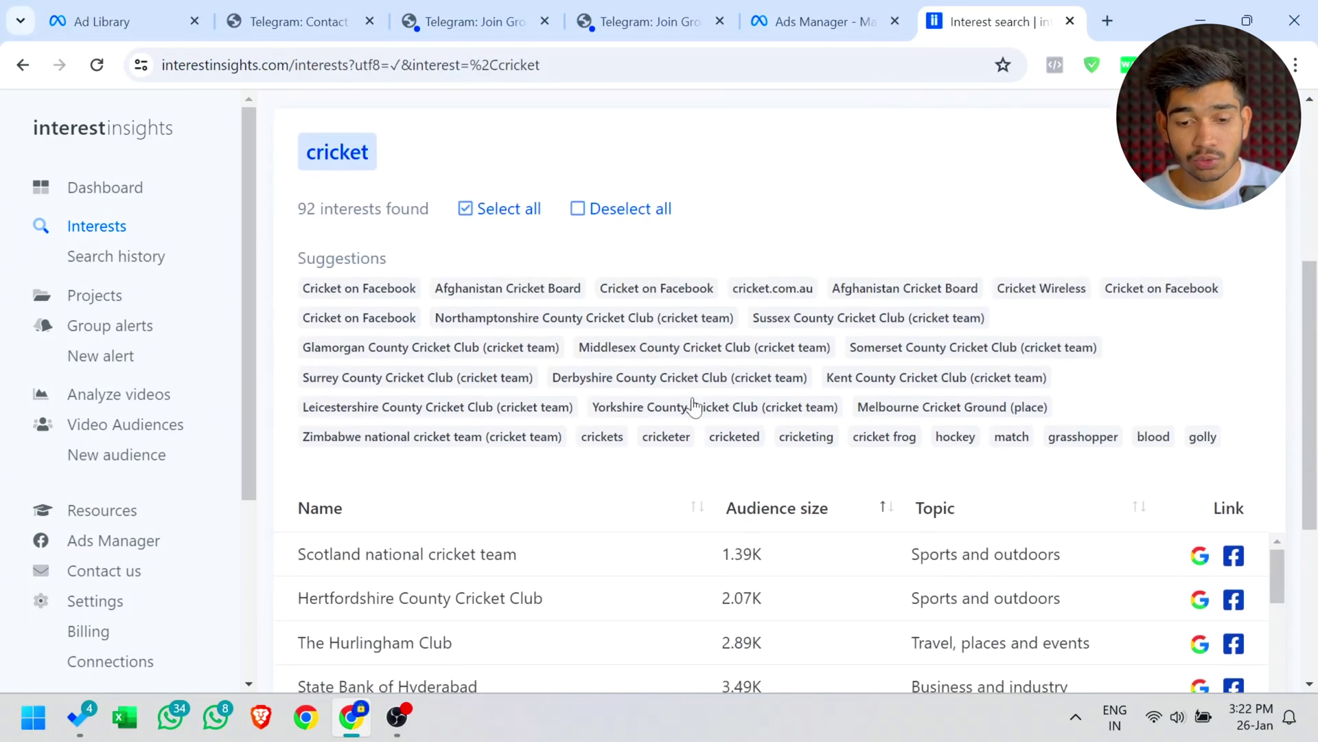
pyautogui.scroll(-4, 694, 405)
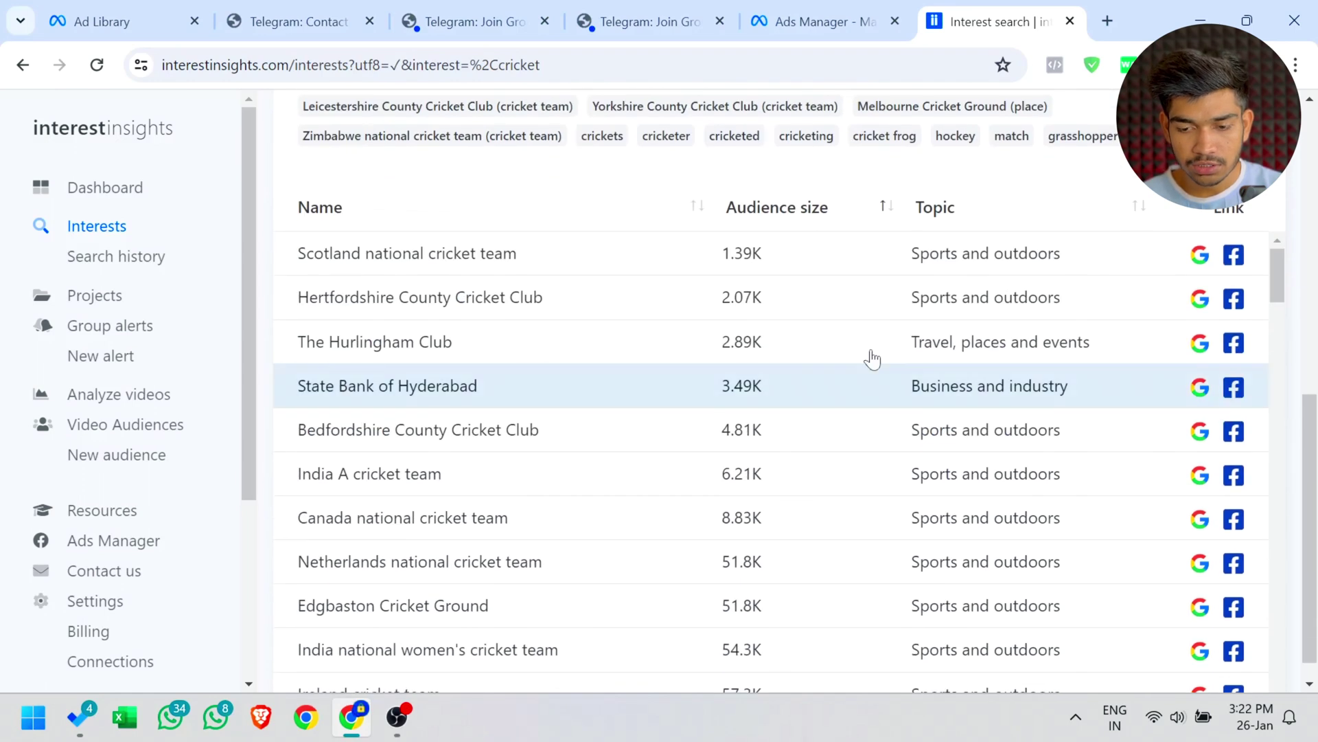
pyautogui.scroll(-6, 889, 639)
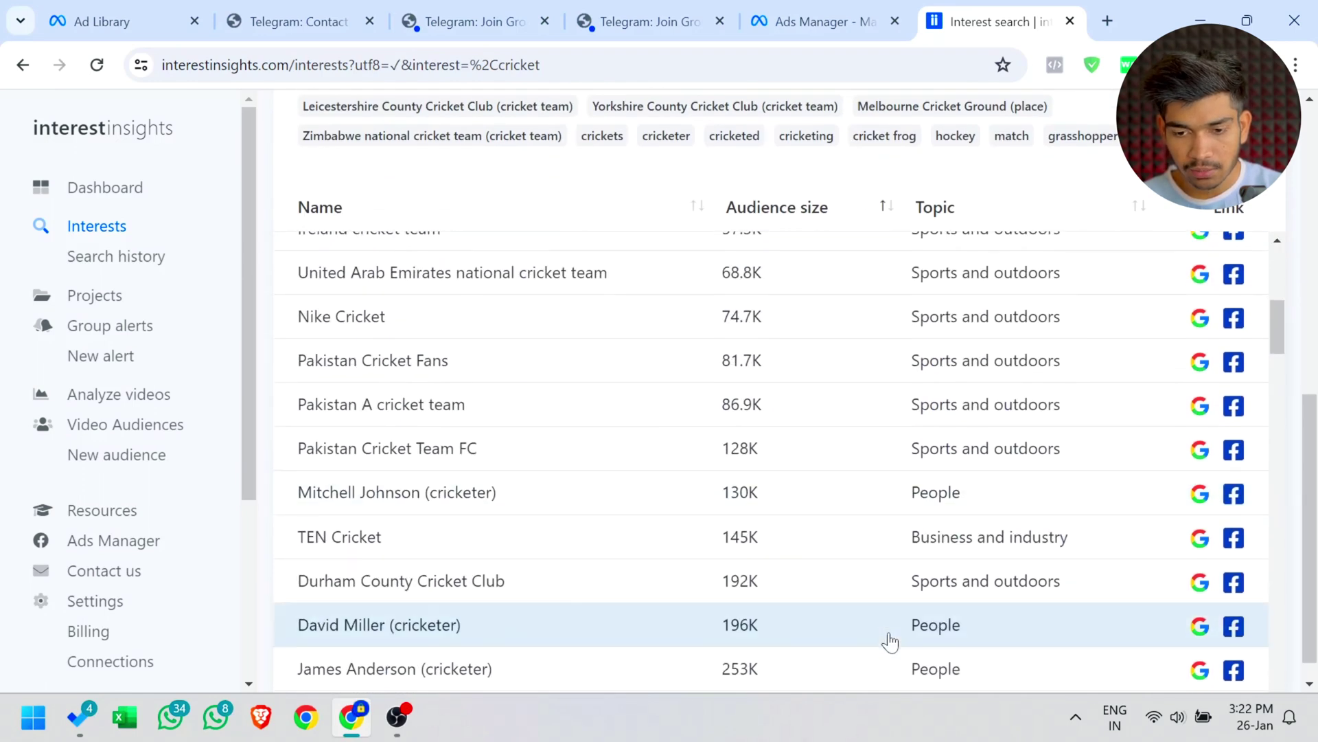
pyautogui.scroll(6, 888, 639)
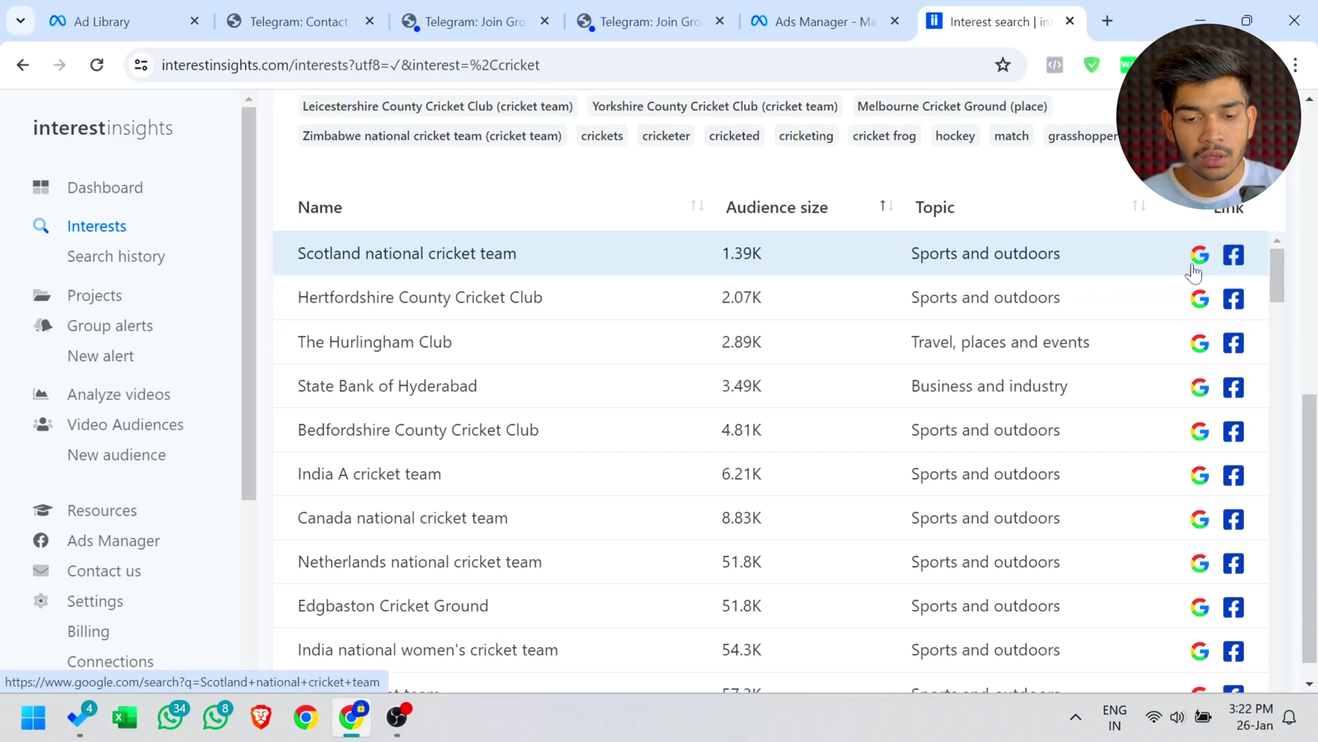
pyautogui.scroll(10, 1193, 273)
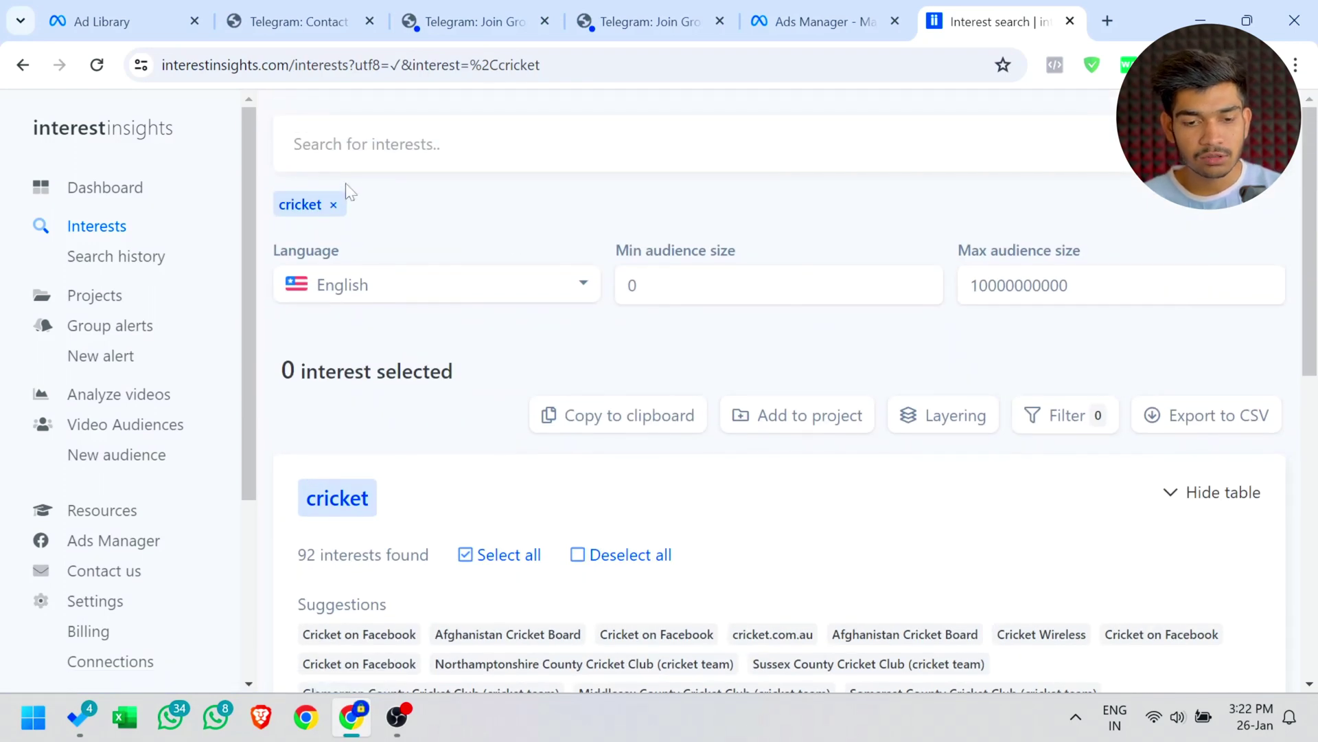
# Replace the cricket keyword with rummy, run the interest search, and review the suggested interests with their audience sizes and topics.
pyautogui.click(333, 205)
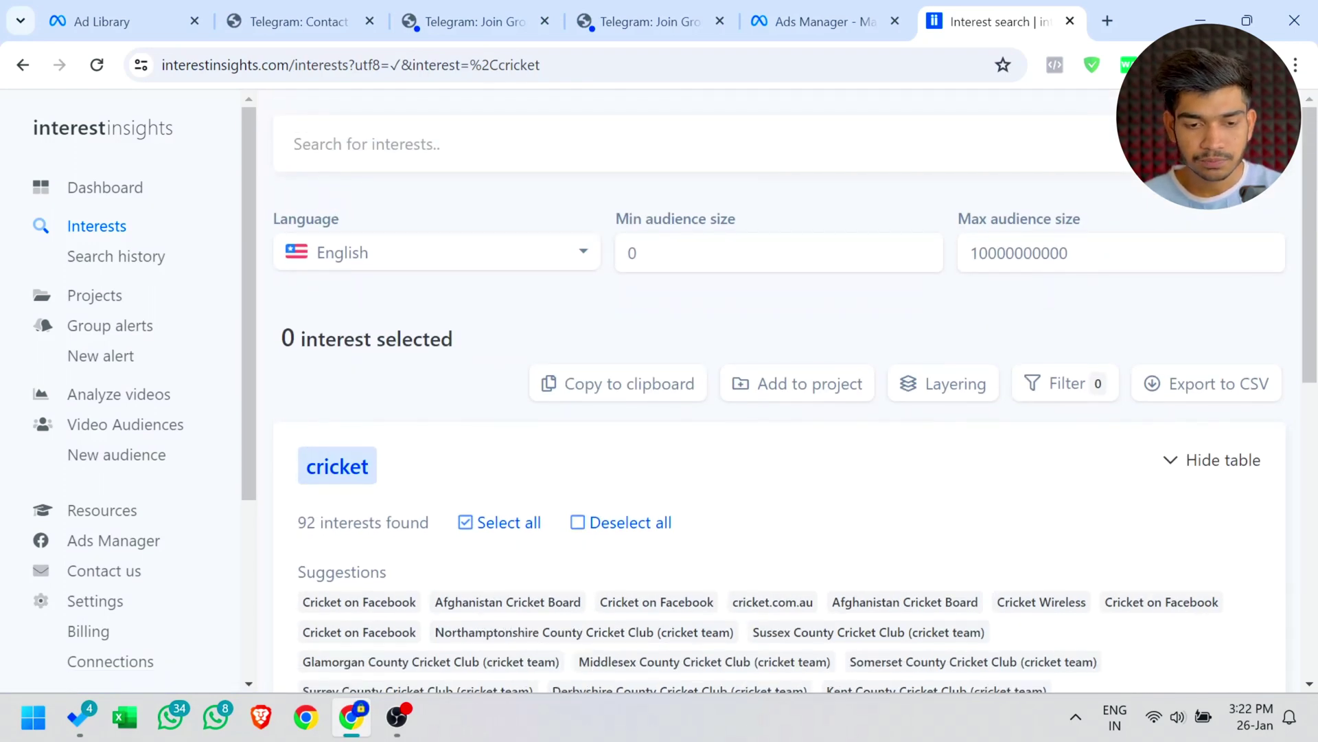
pyautogui.click(296, 144)
pyautogui.write('rumm')
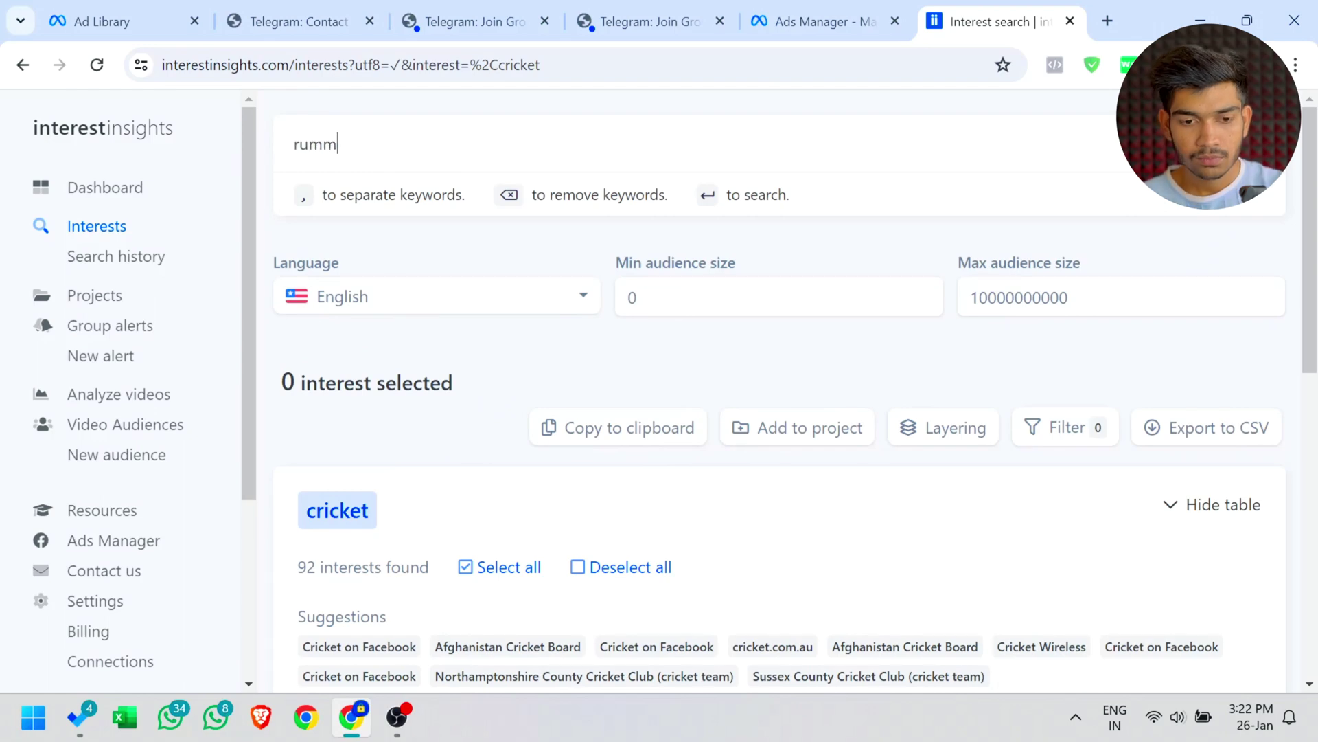
pyautogui.write('y')
pyautogui.press('Return')
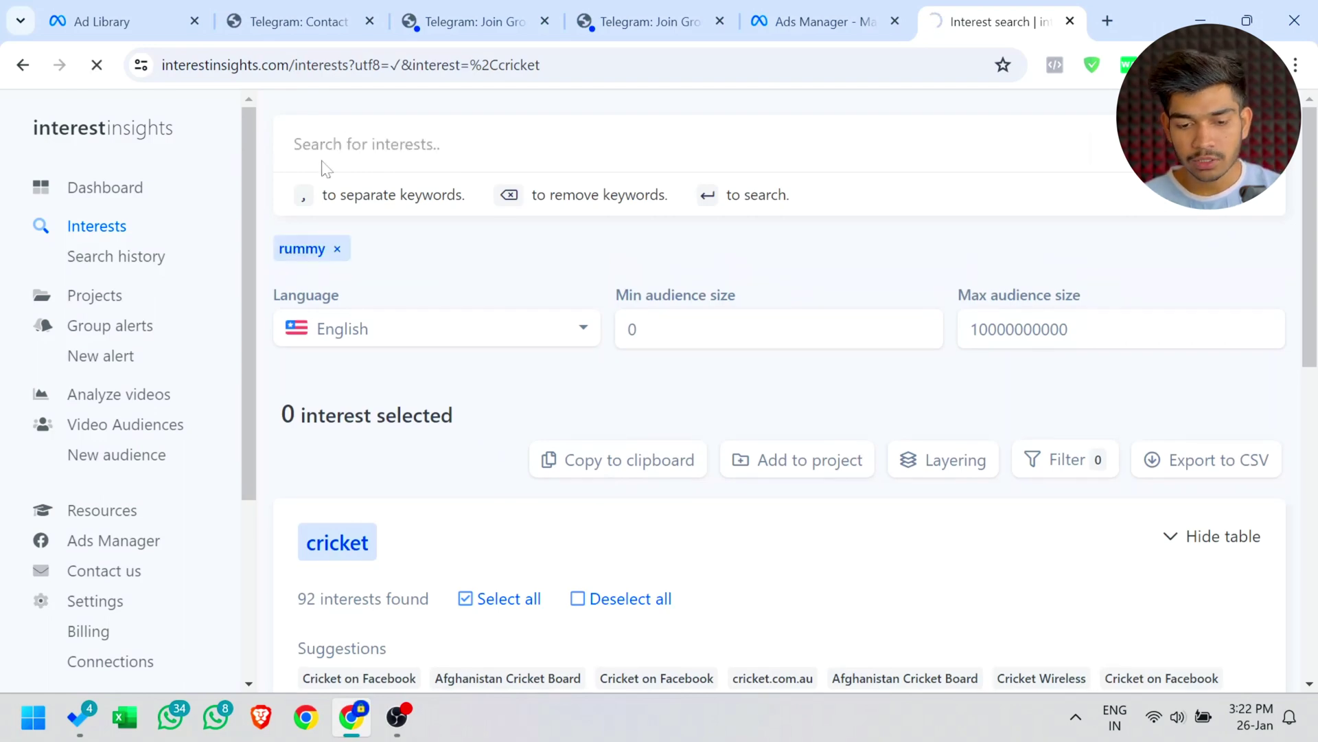
pyautogui.scroll(-4, 552, 401)
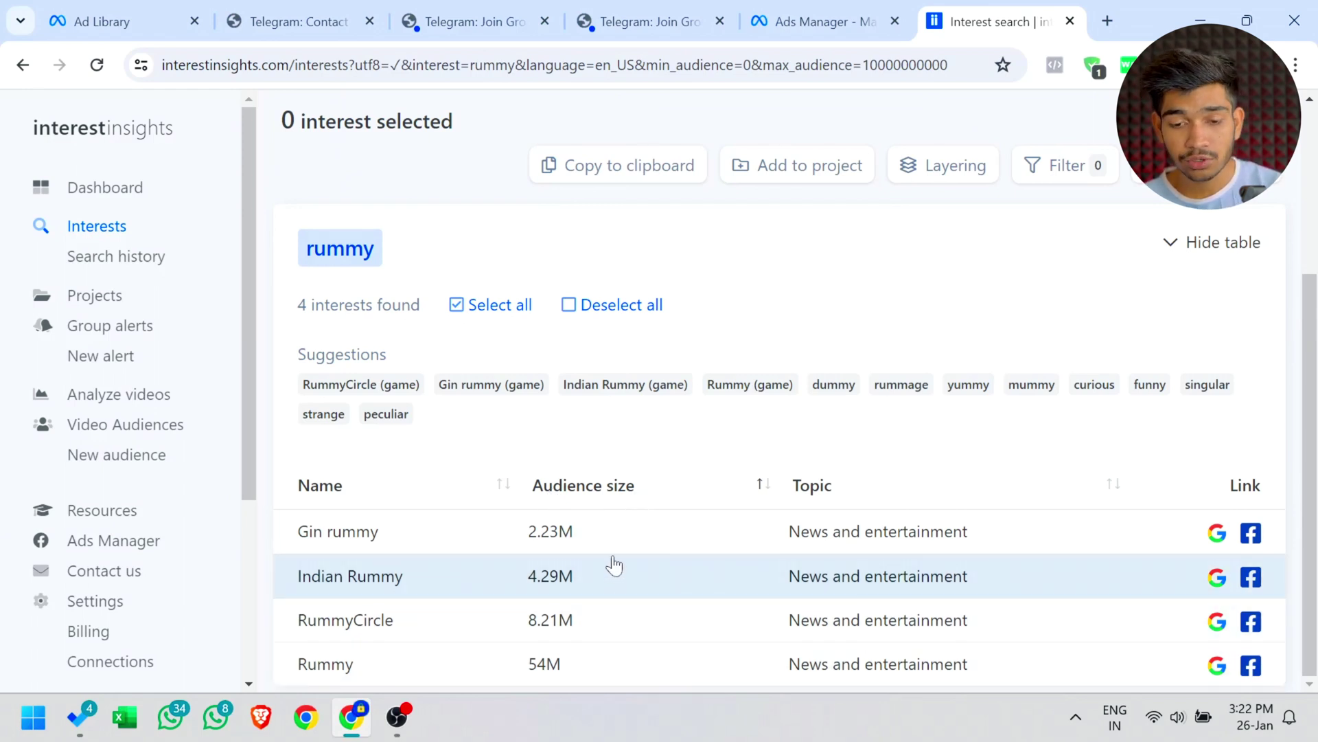
pyautogui.scroll(4, 615, 552)
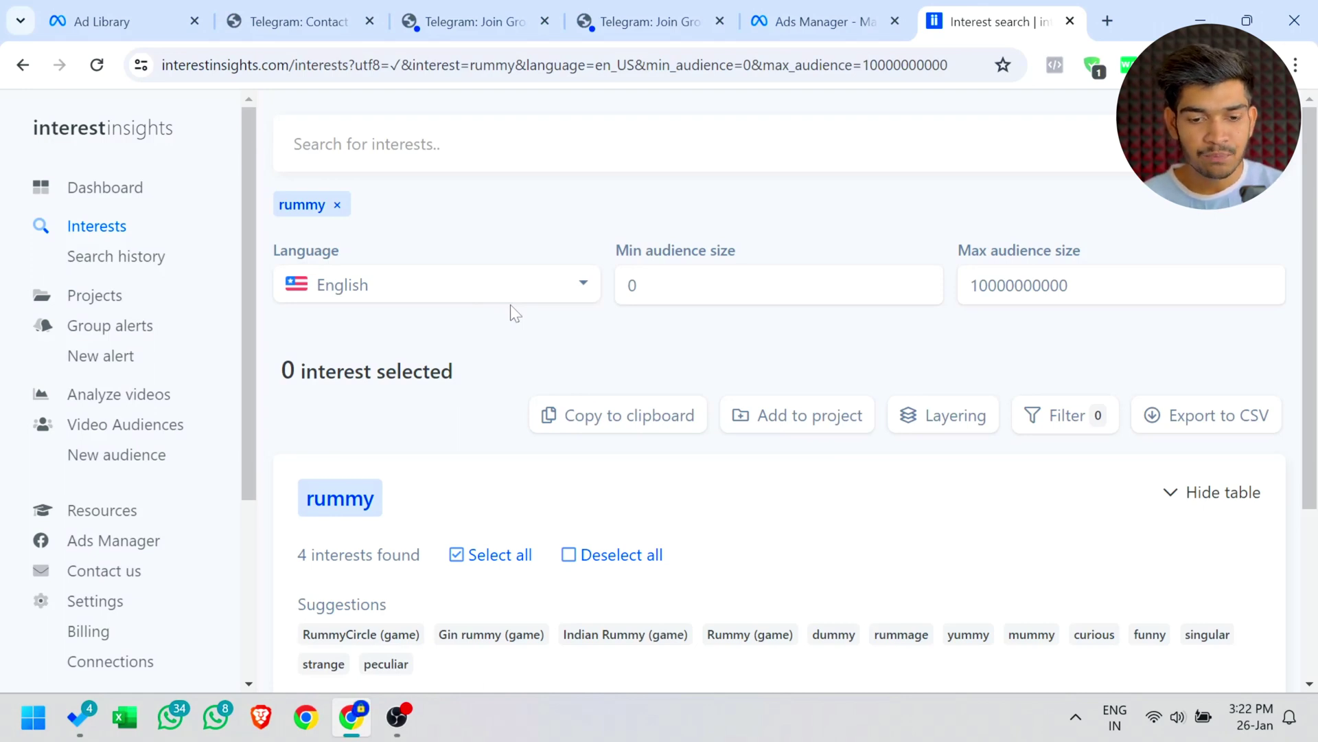
pyautogui.scroll(-3, 811, 348)
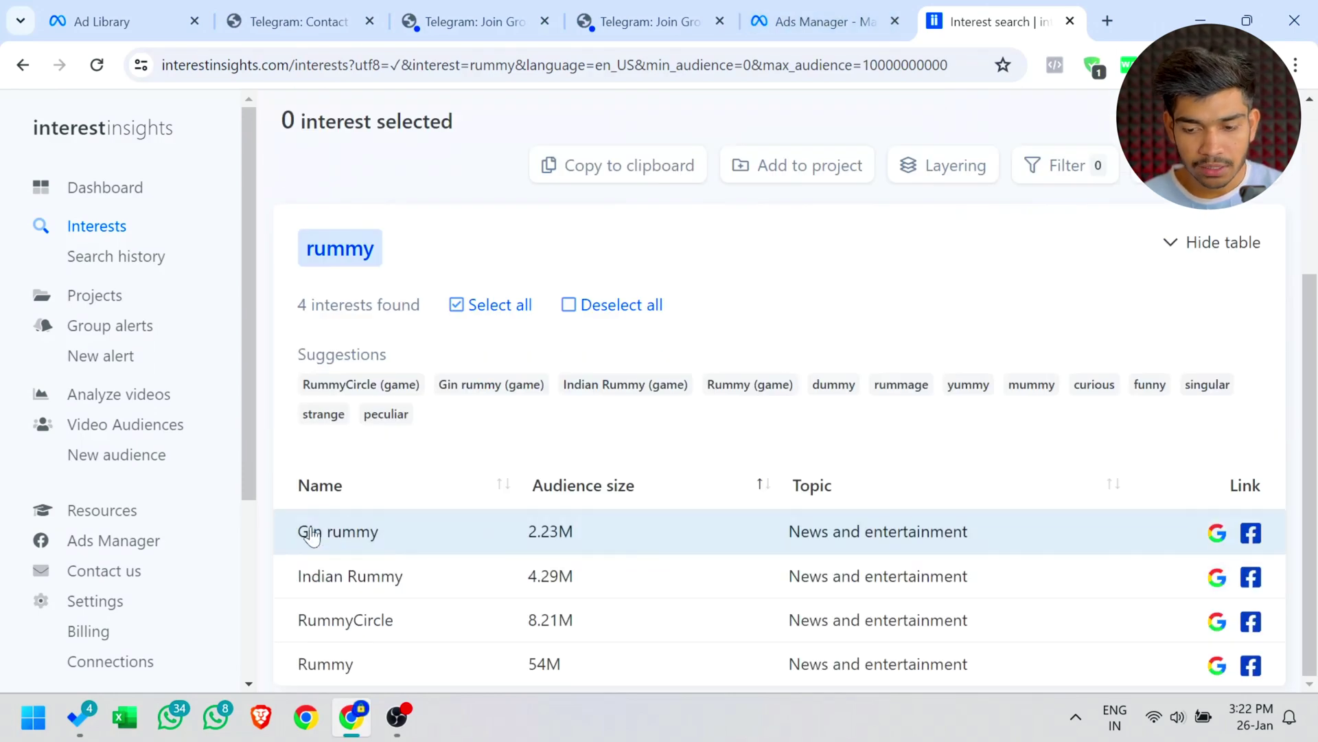
pyautogui.moveTo(282, 536); pyautogui.dragTo(412, 621)
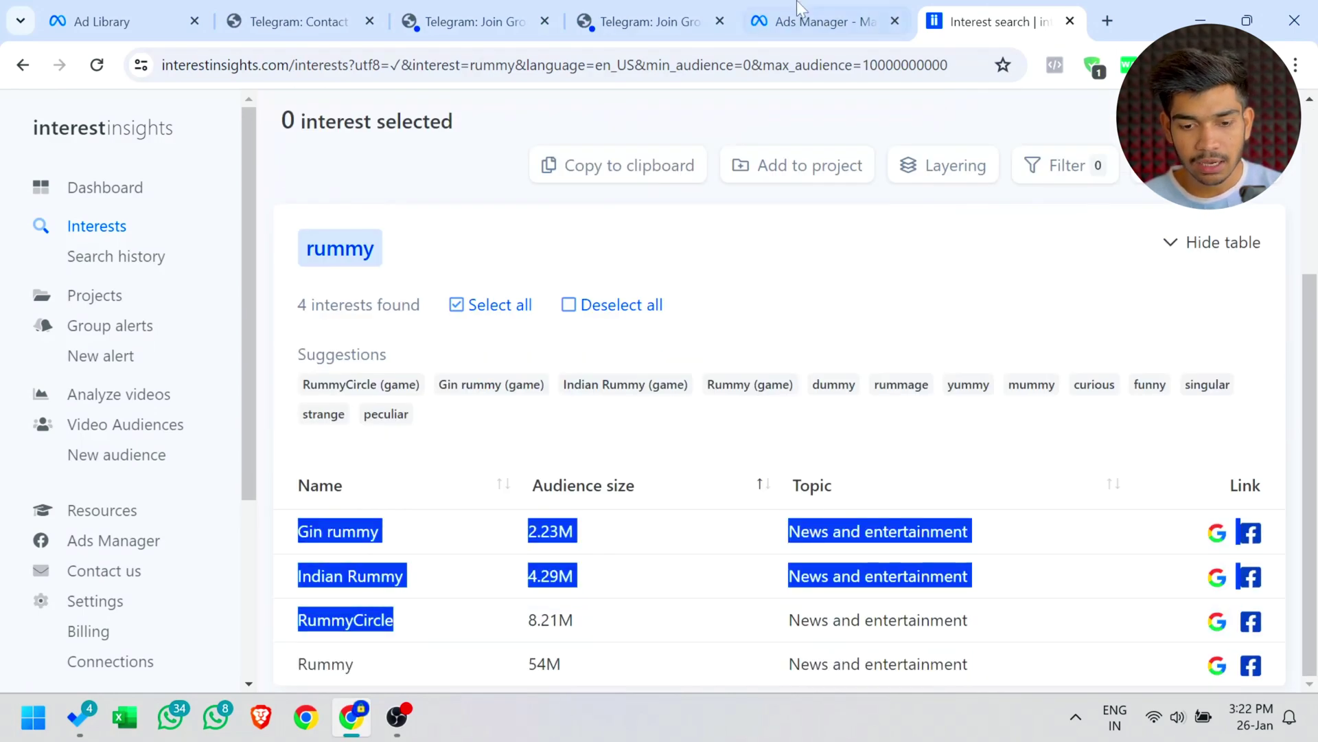
pyautogui.click(799, 9)
pyautogui.scroll(-3, 707, 439)
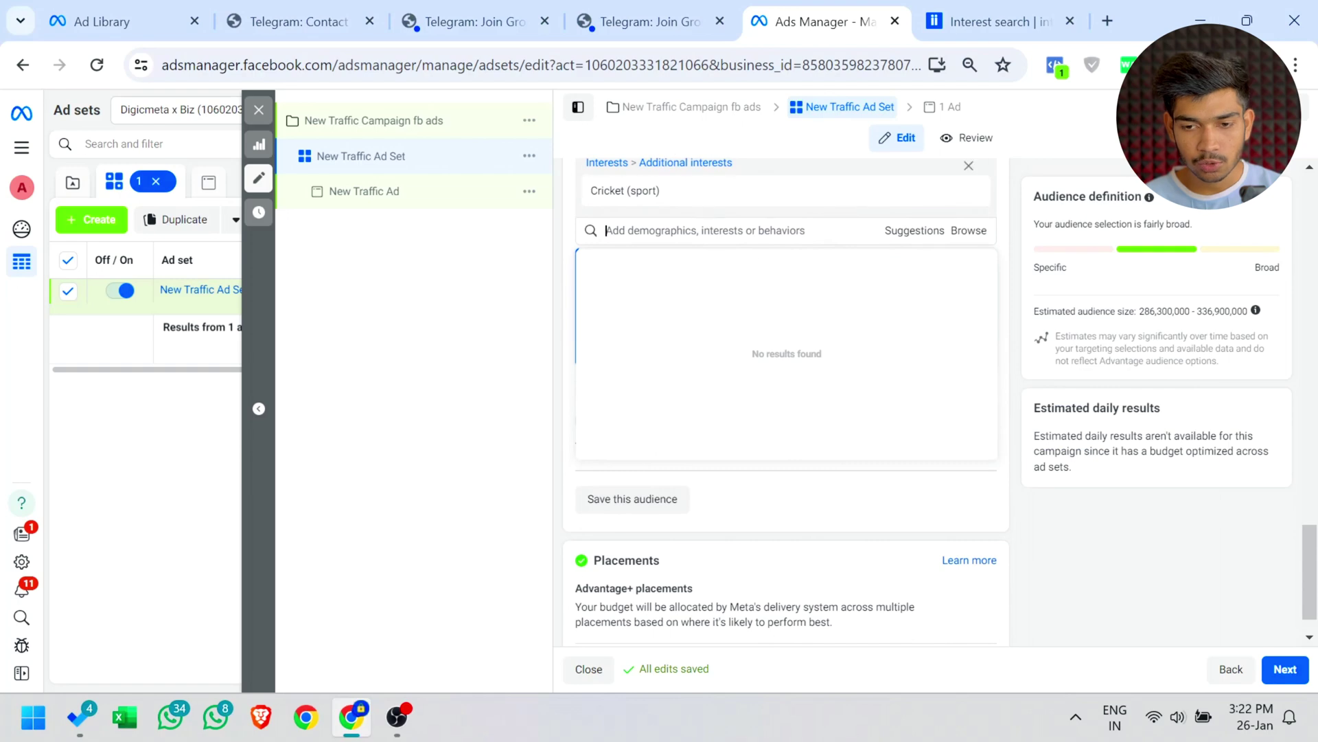
pyautogui.click(963, 11)
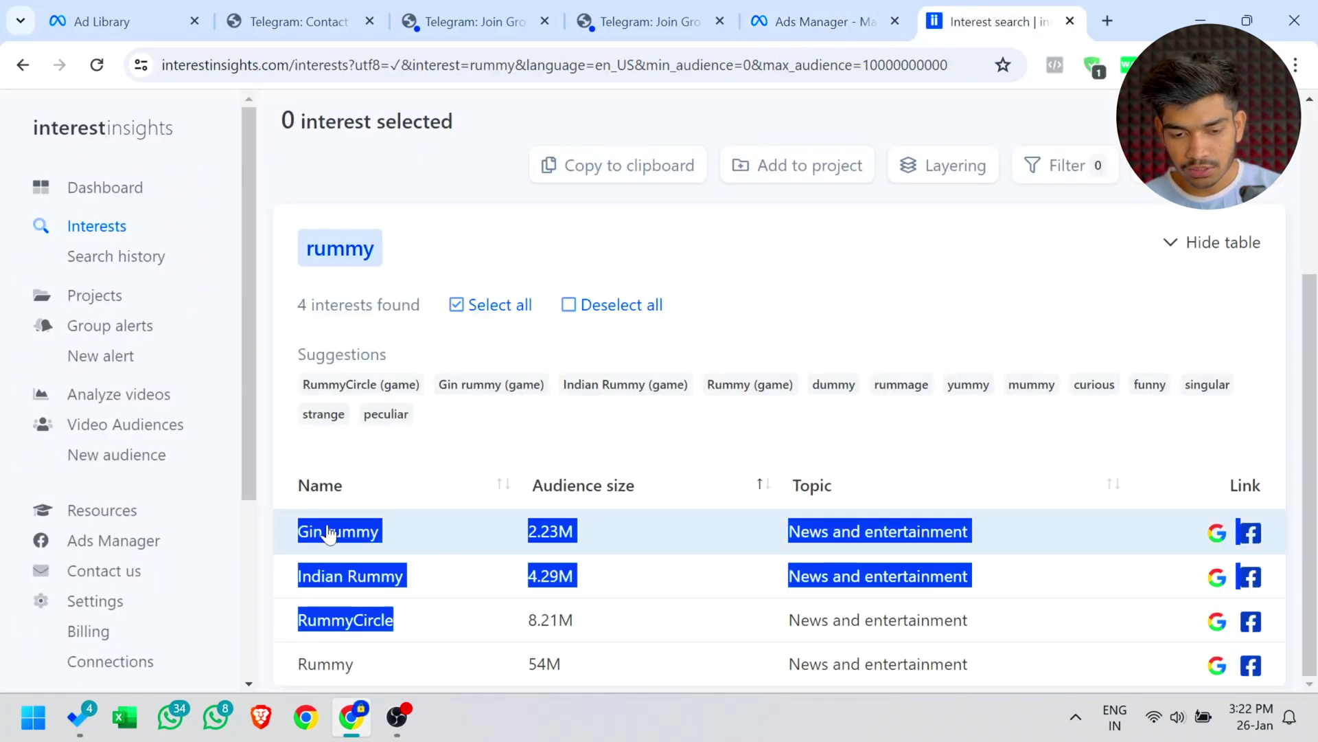
# Copy the Indian Rummy interest name from the results and add Indian Rummy (game) to the ad set's detailed targeting in Ads Manager.
pyautogui.click(289, 540)
pyautogui.moveTo(287, 578); pyautogui.dragTo(409, 582)
pyautogui.hotkey('ctrl', 'c')
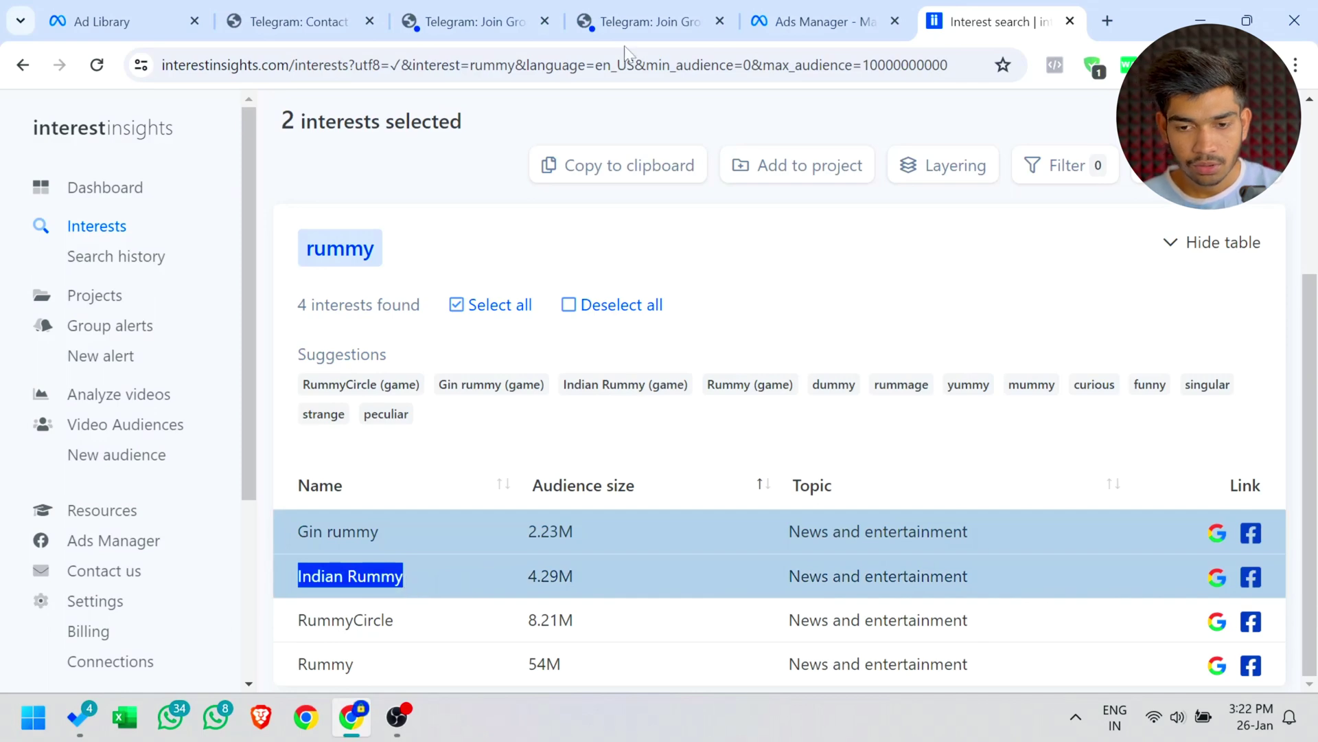
pyautogui.click(817, 14)
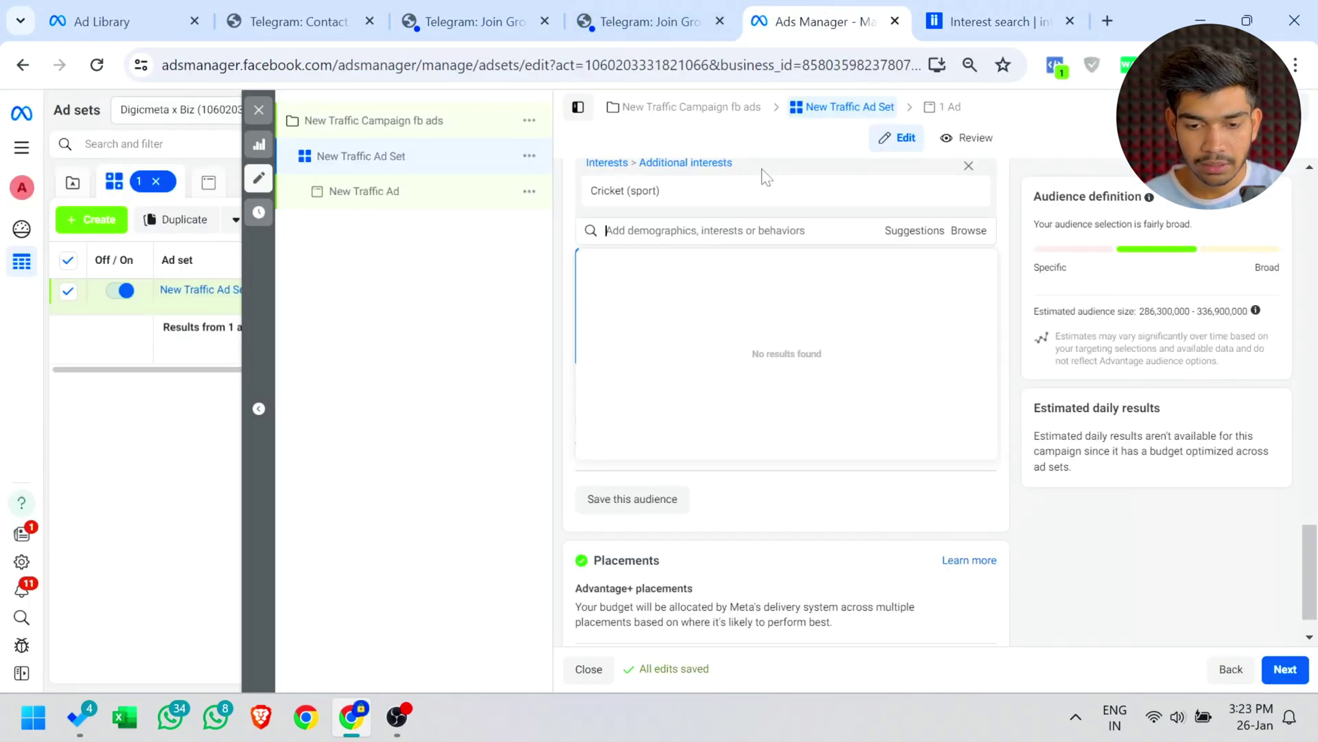
pyautogui.hotkey('ctrl', 'v')
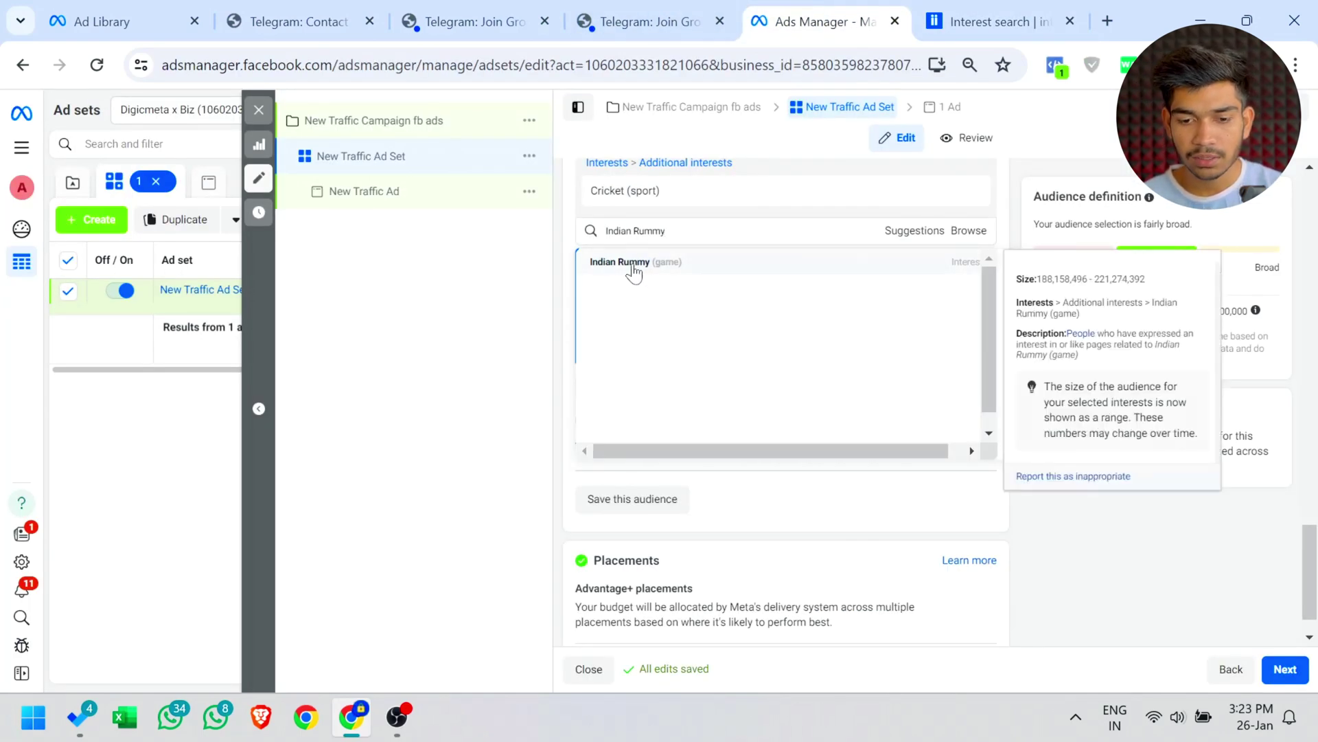
pyautogui.click(632, 268)
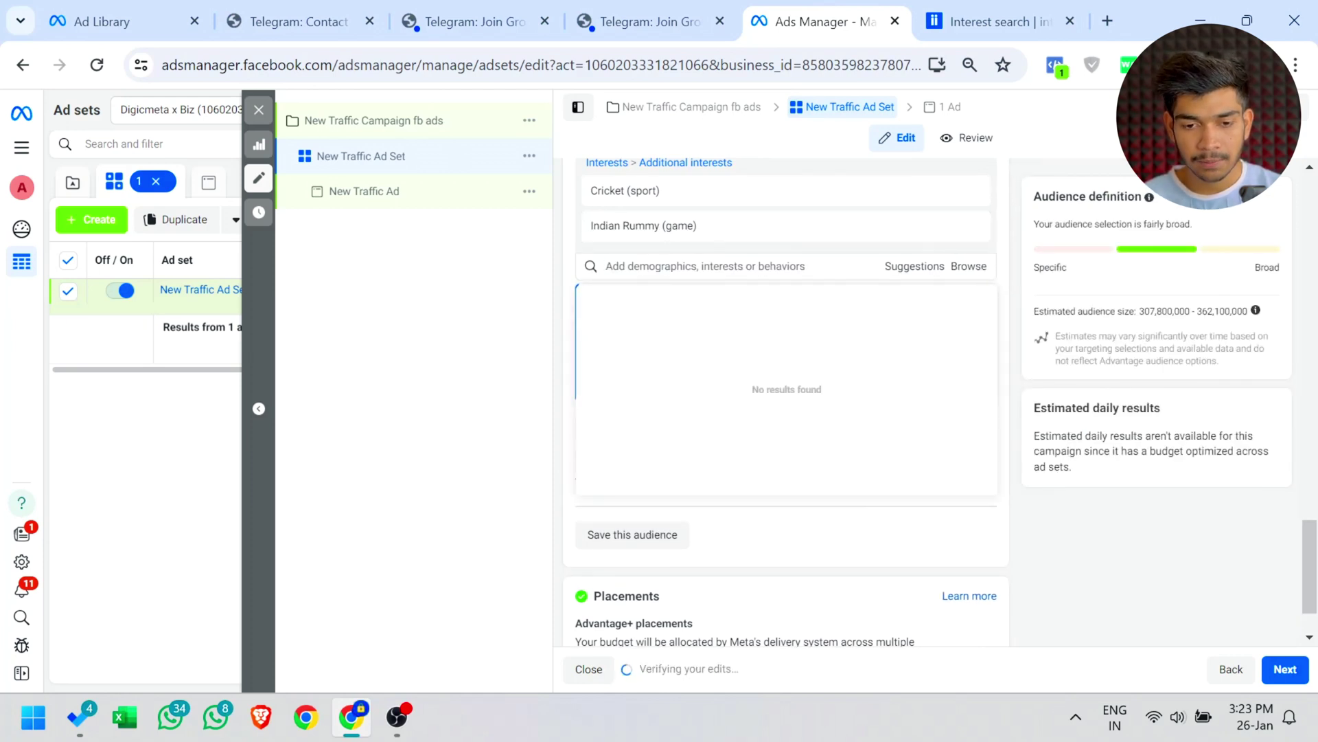
# Open the ad set's placements for editing and choose Manual placements.
pyautogui.scroll(-1, 567, 295)
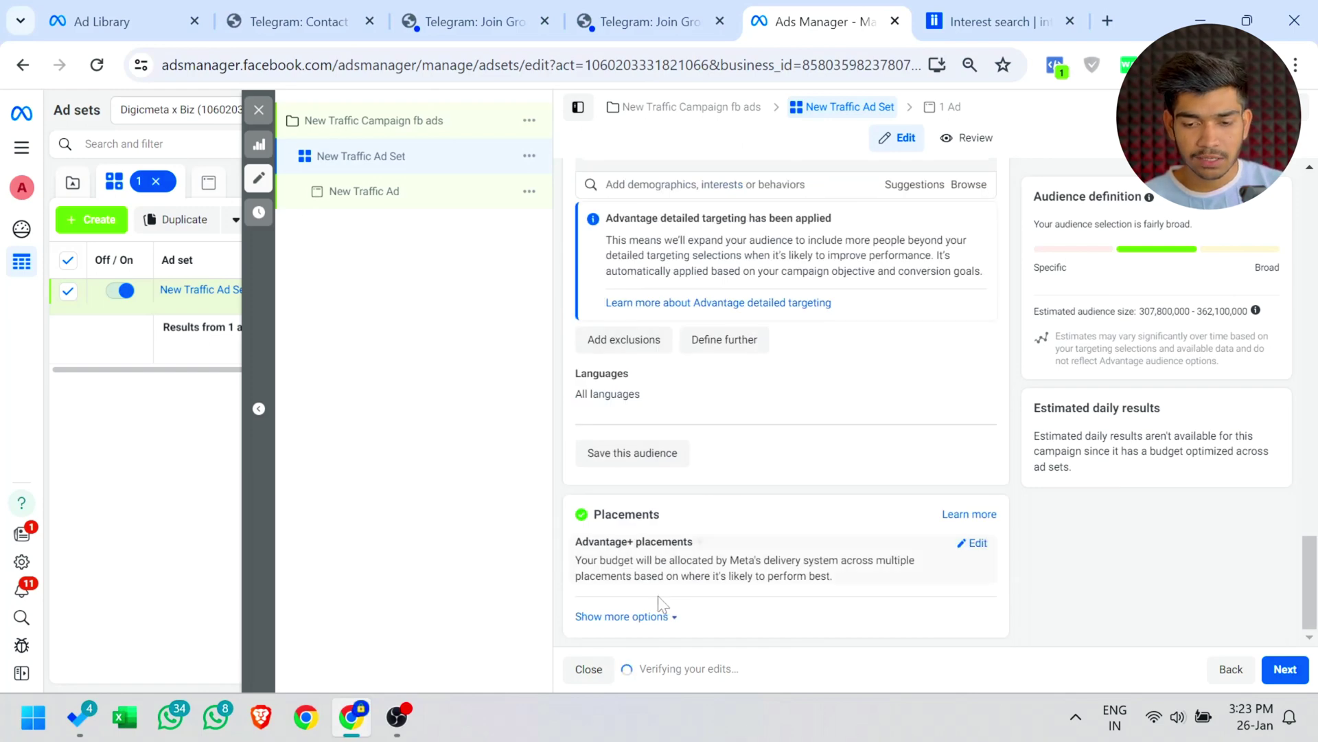
pyautogui.click(971, 546)
pyautogui.scroll(-1, 971, 558)
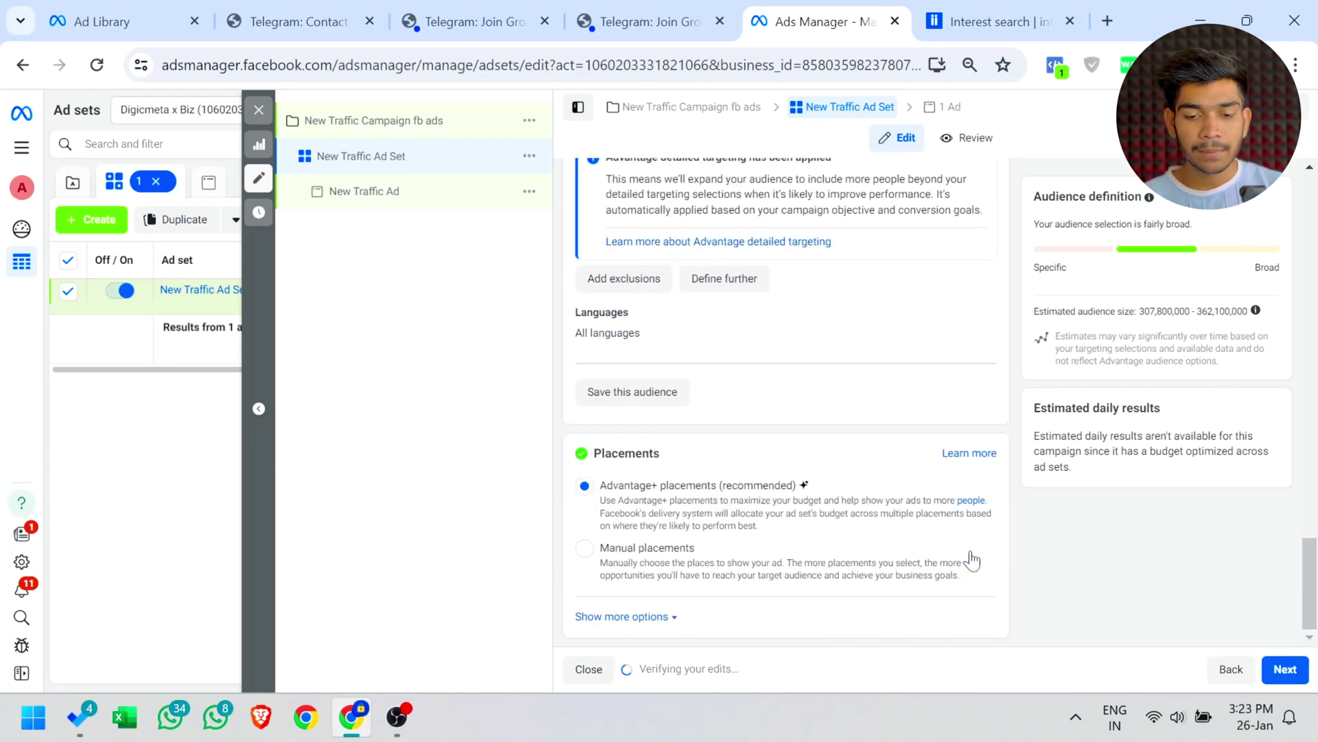
pyautogui.click(666, 560)
pyautogui.scroll(-5, 668, 560)
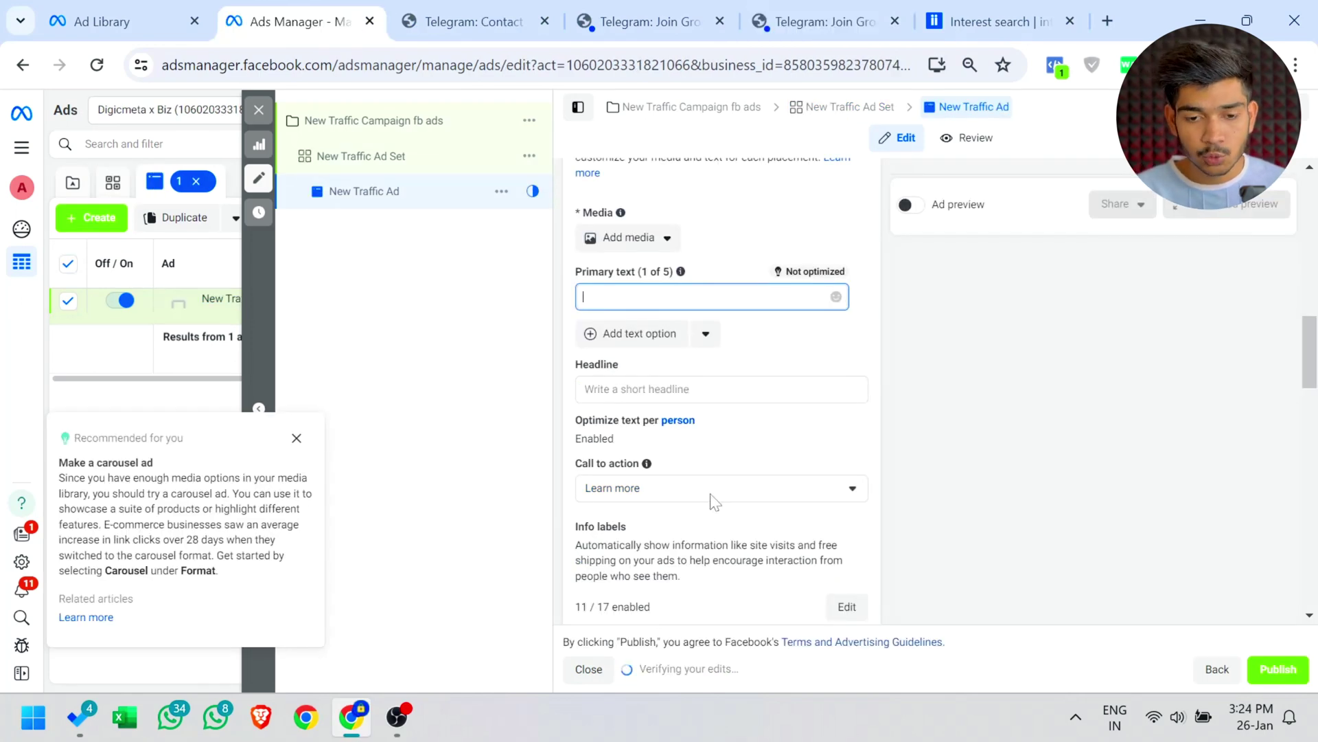
# Copy the cricket match predictions ad text from the Ad Library and paste it as the new ad's primary text in Ads Manager.
pyautogui.click(89, 3)
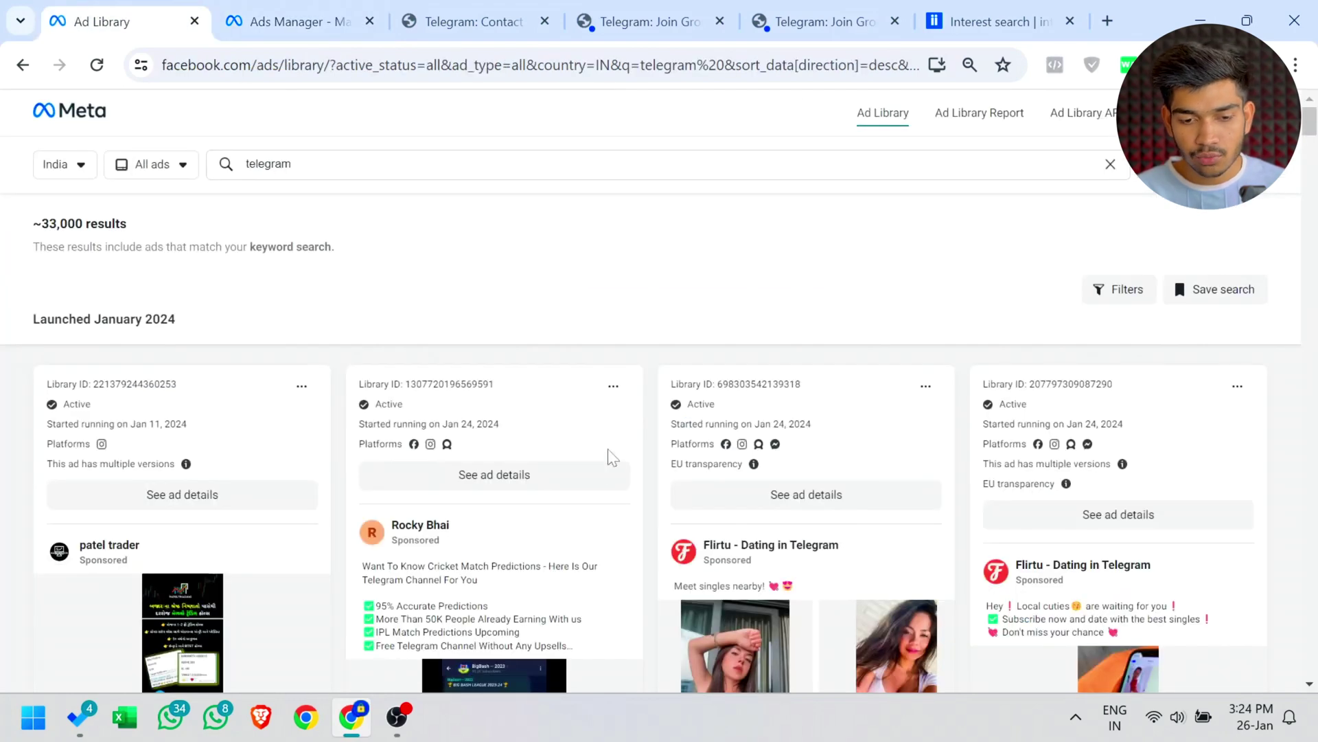
pyautogui.scroll(-3, 614, 467)
pyautogui.click(453, 366)
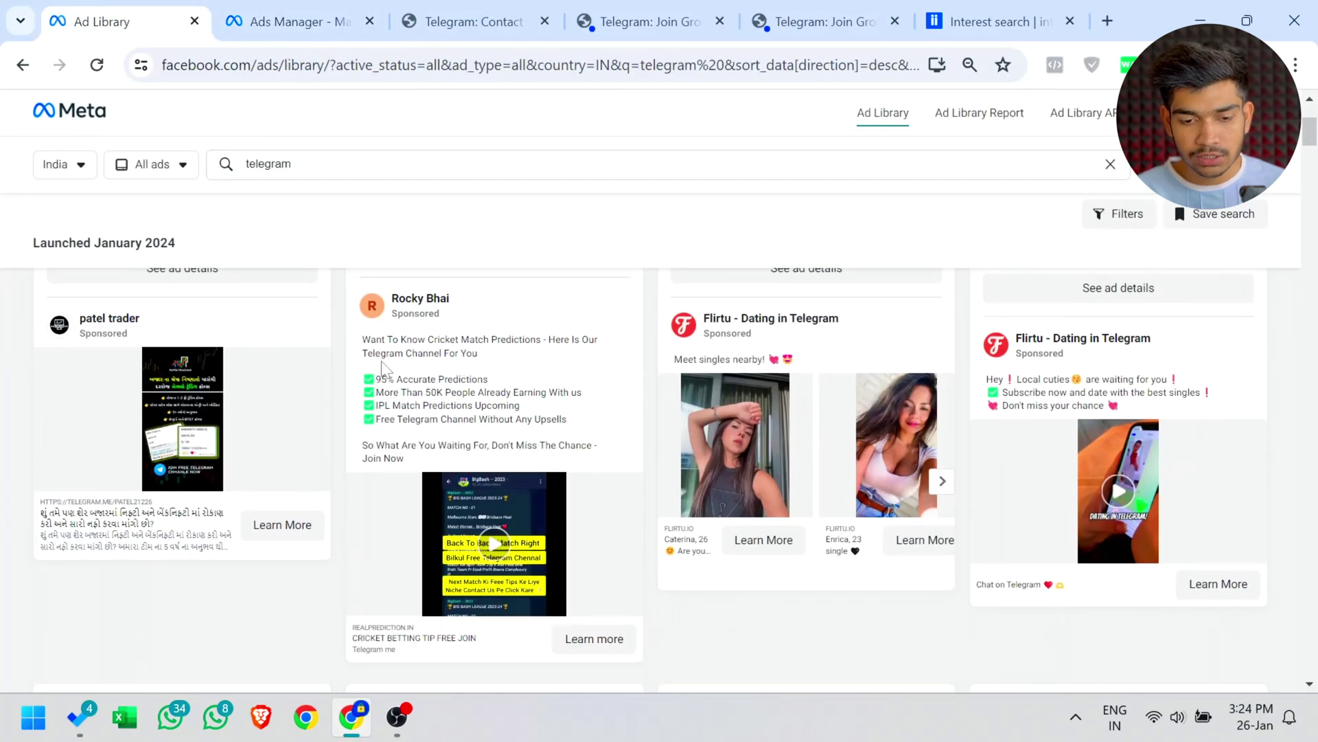
pyautogui.moveTo(363, 338); pyautogui.dragTo(496, 465)
pyautogui.hotkey('ctrl', 'c')
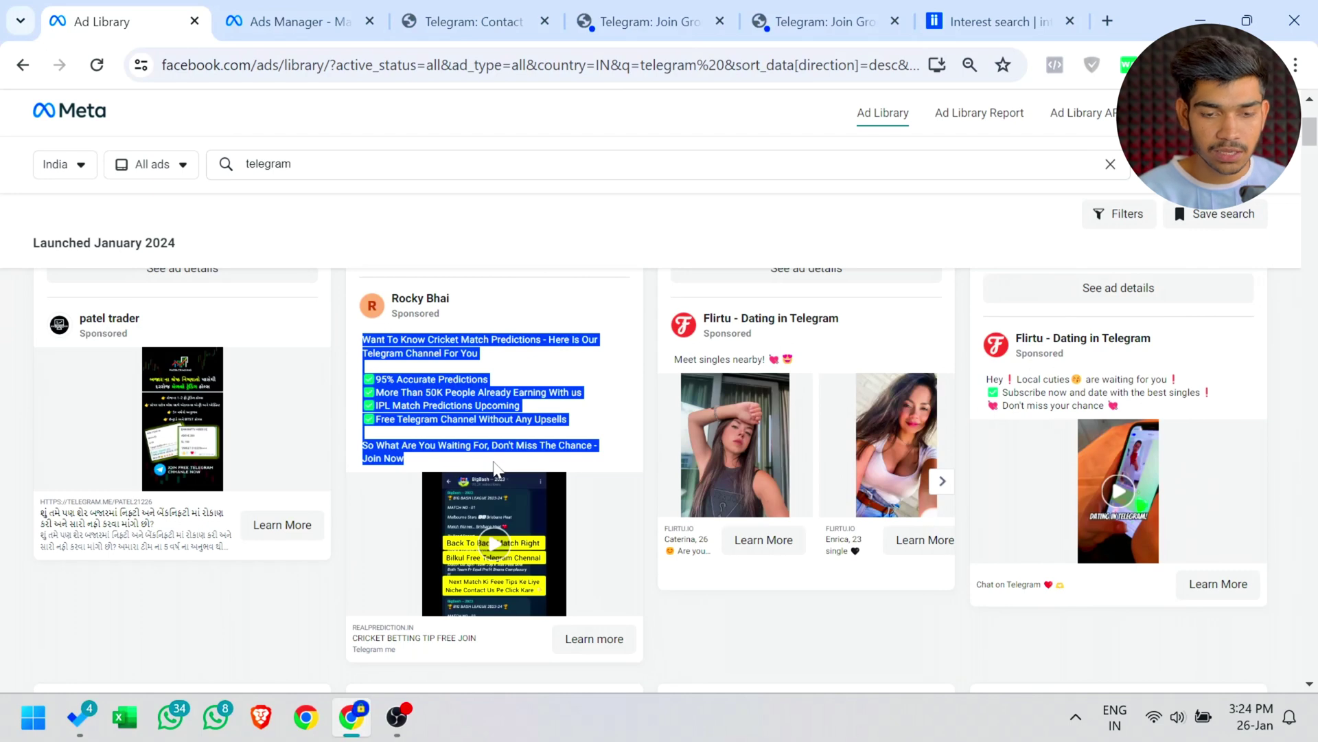
pyautogui.click(260, 23)
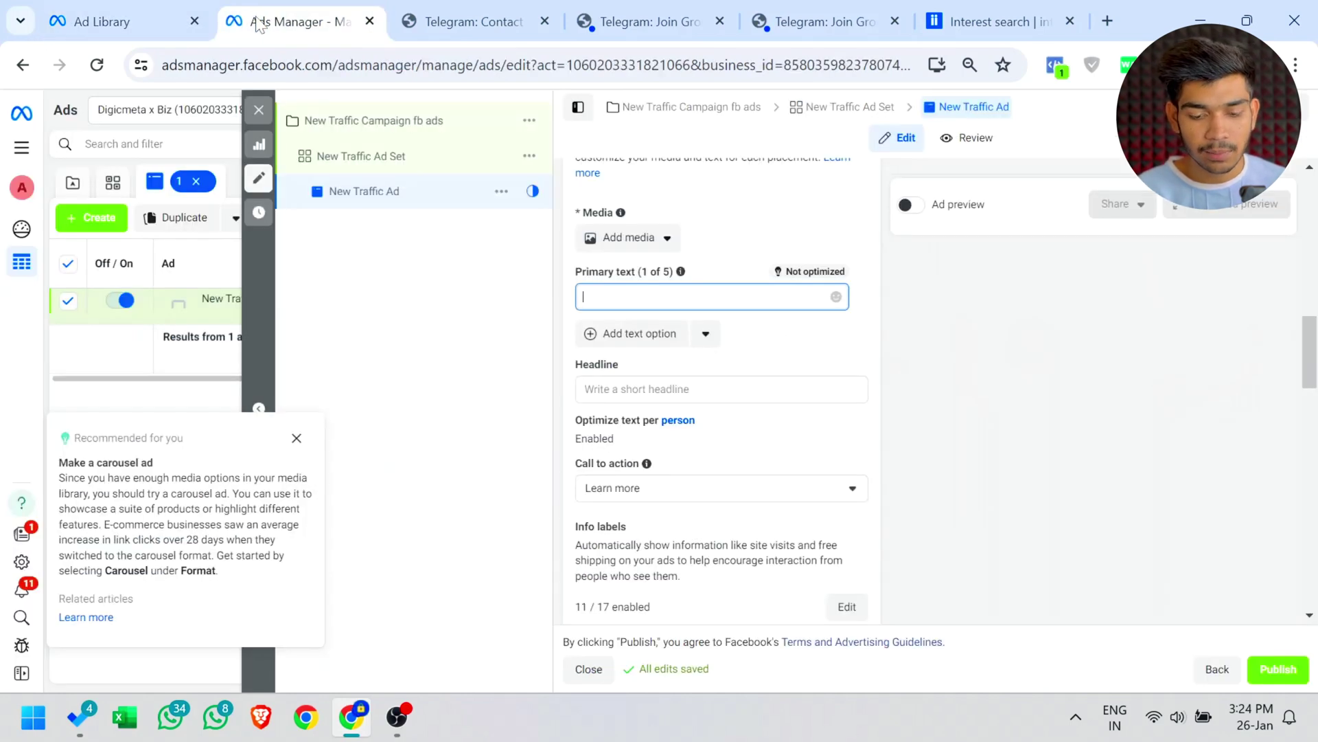
pyautogui.hotkey('ctrl', 'v')
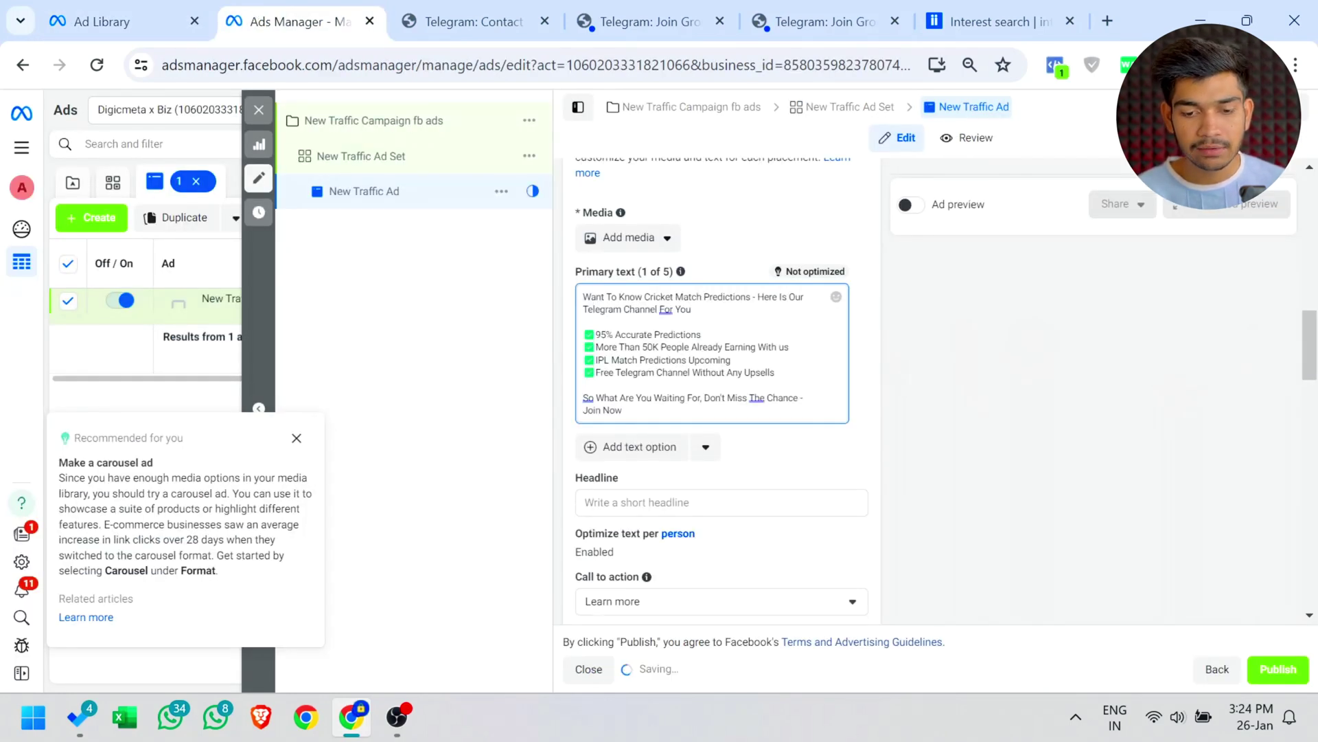
# Collapse the suggested text variations, set the headline to "Only 5 Slots Left", and check the call to action options.
pyautogui.scroll(-3, 579, 456)
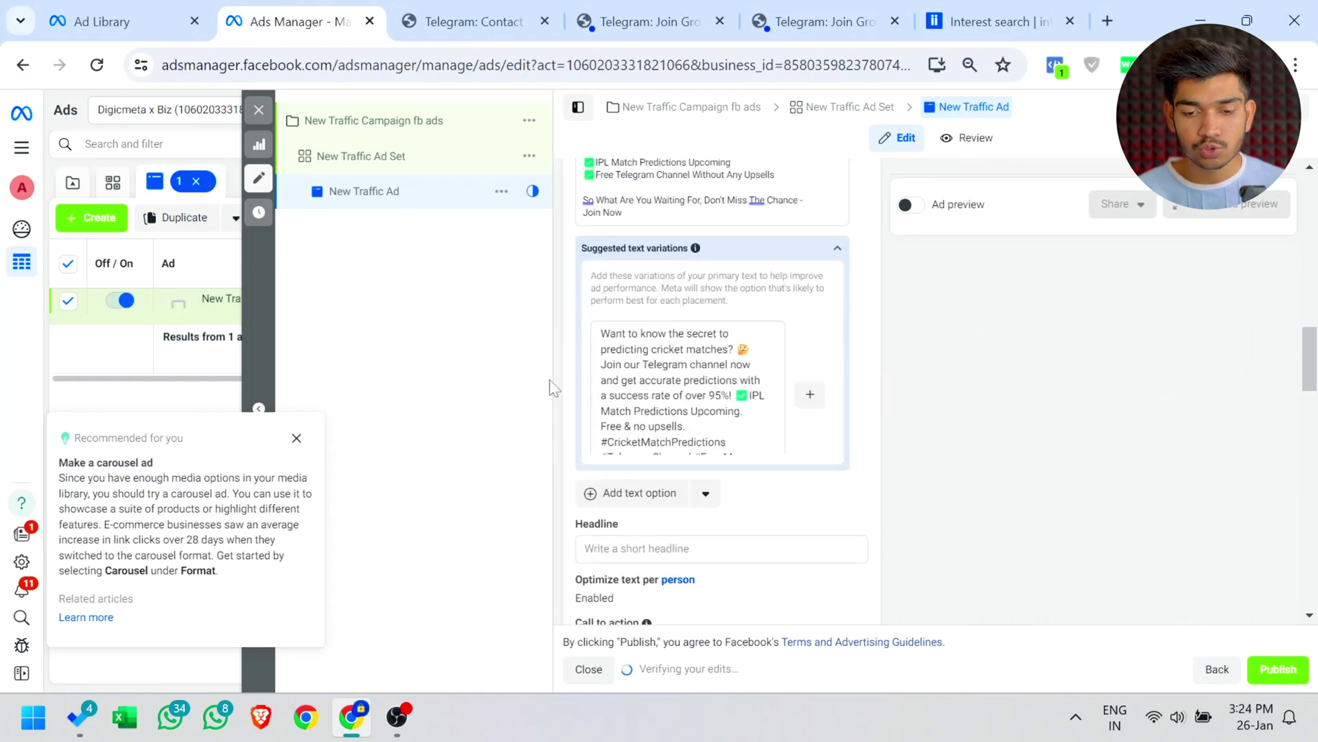
pyautogui.click(838, 249)
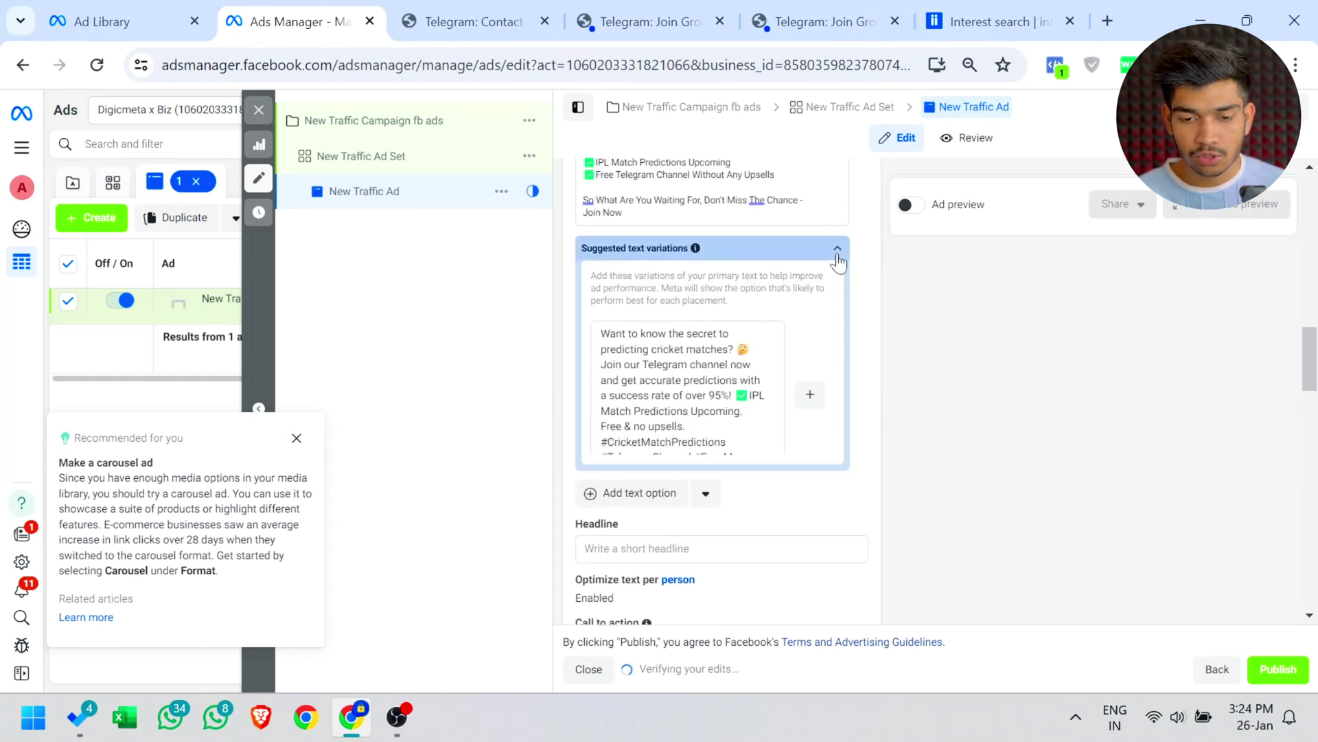
pyautogui.click(721, 338)
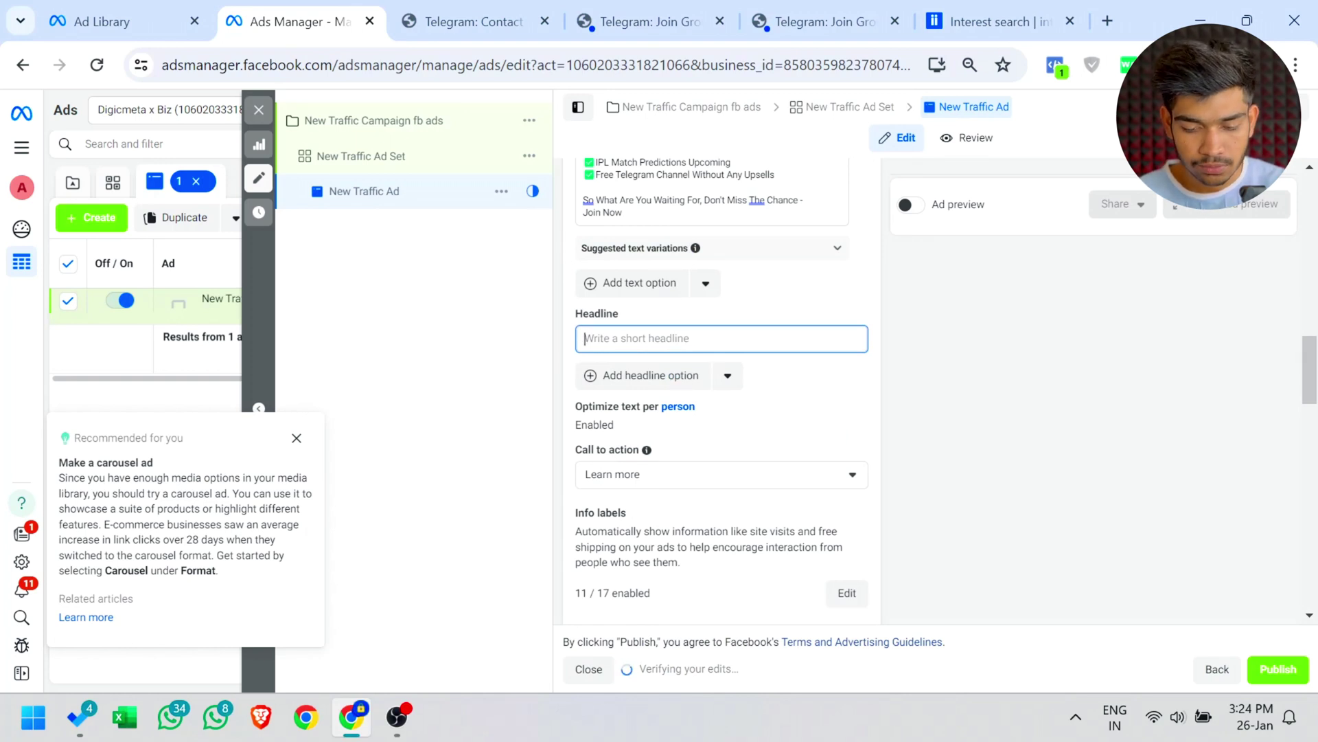
pyautogui.write('Only 5 Slots Left')
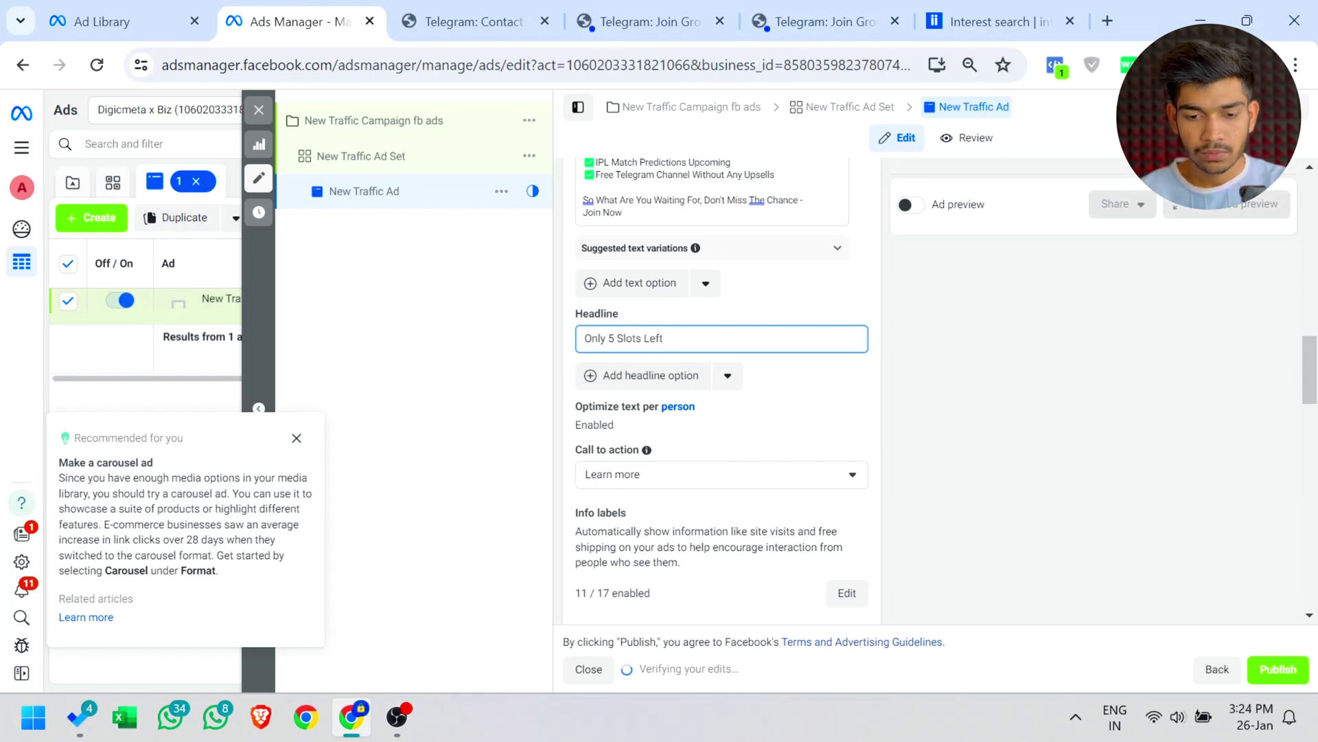
pyautogui.scroll(-1, 659, 401)
pyautogui.click(639, 385)
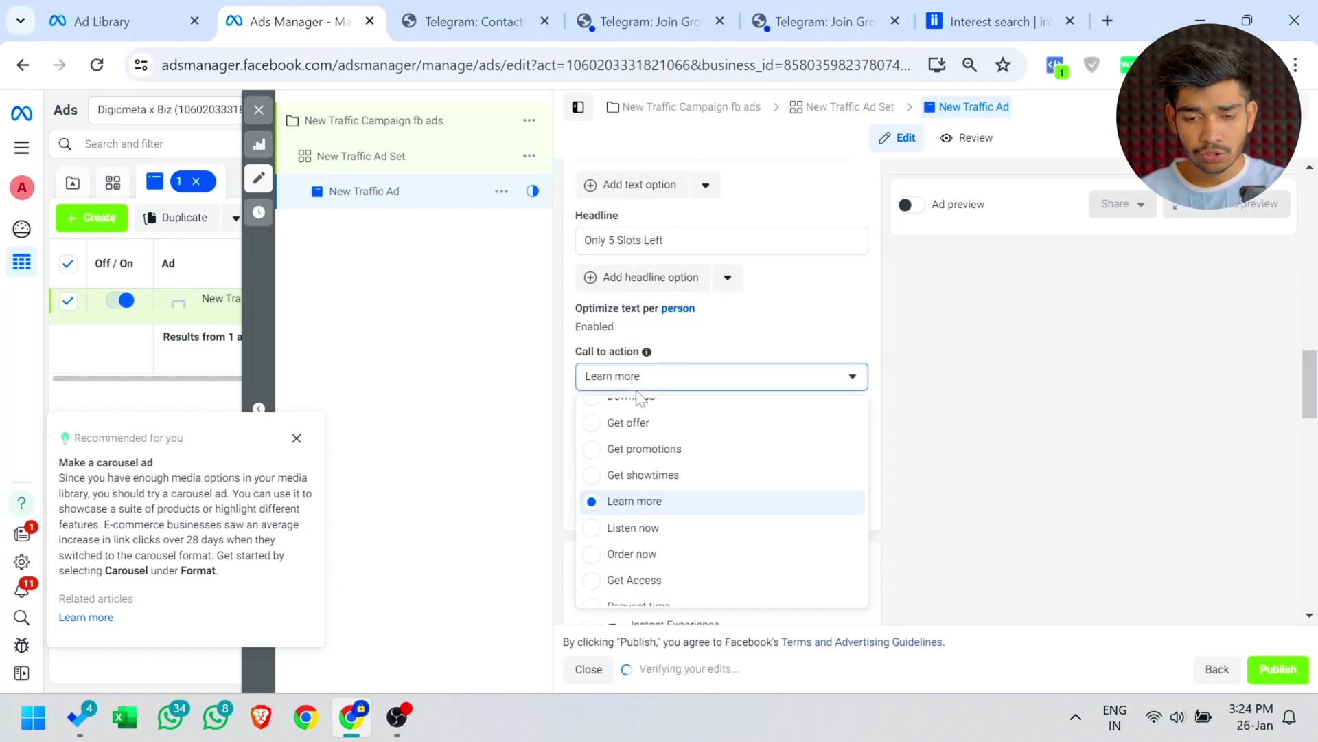
pyautogui.click(645, 385)
# Copy the Fantasy Mentor Telegram channel's t.me/Thefantasymentor link with its fbclid parameter and enter it as the ad's website URL.
pyautogui.scroll(-4, 649, 474)
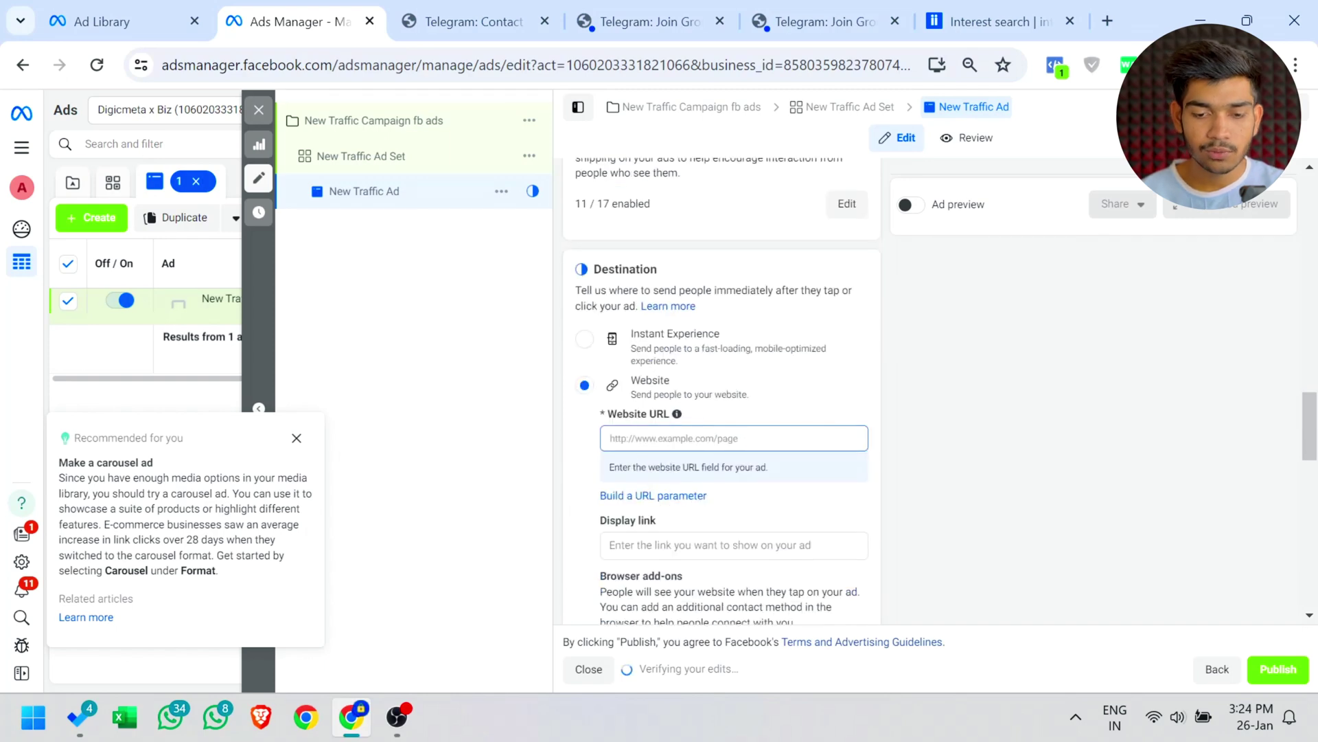
pyautogui.click(426, 3)
pyautogui.click(339, 66)
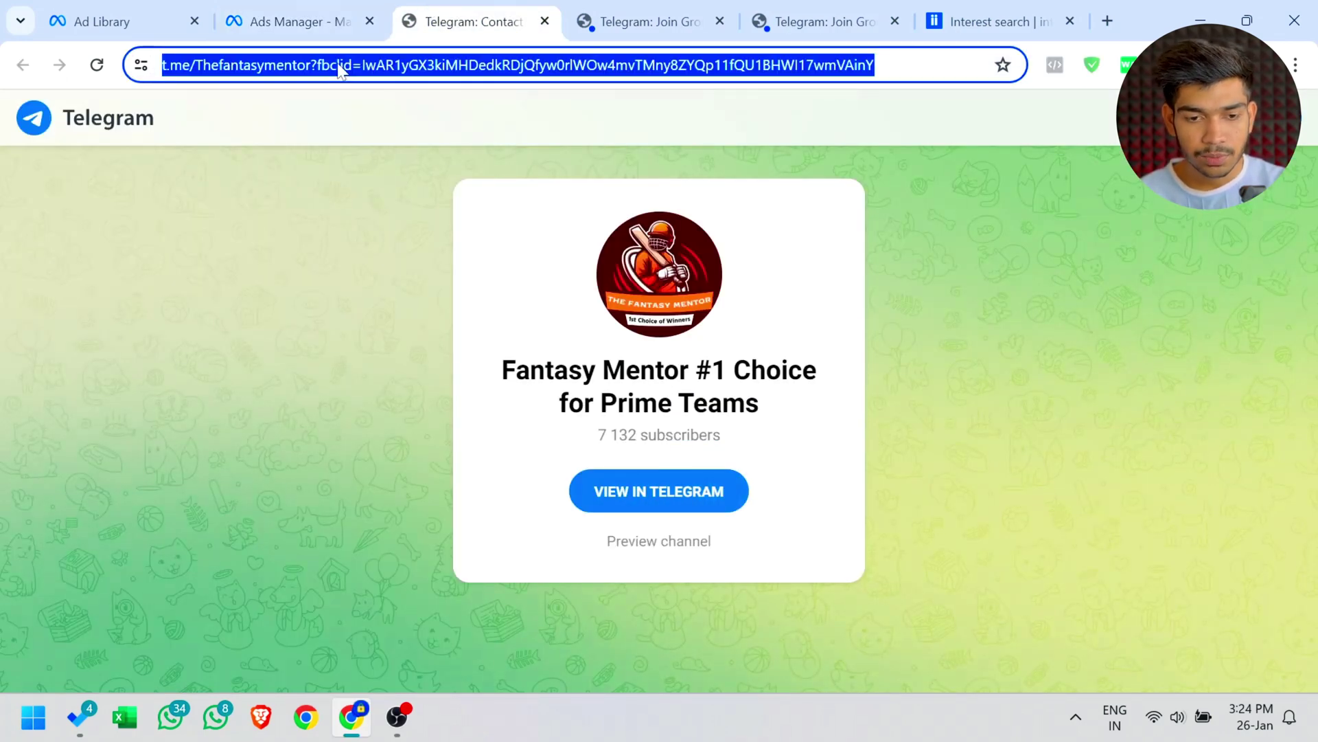
pyautogui.click(277, 6)
pyautogui.write('https://t.me/Thefantasymentor?fbclid=IwAR1yGX3kiMHDedkRDjQfyw0rlWOw4mvTMny8ZYQp11fQU1BHWI17wmVAinY')
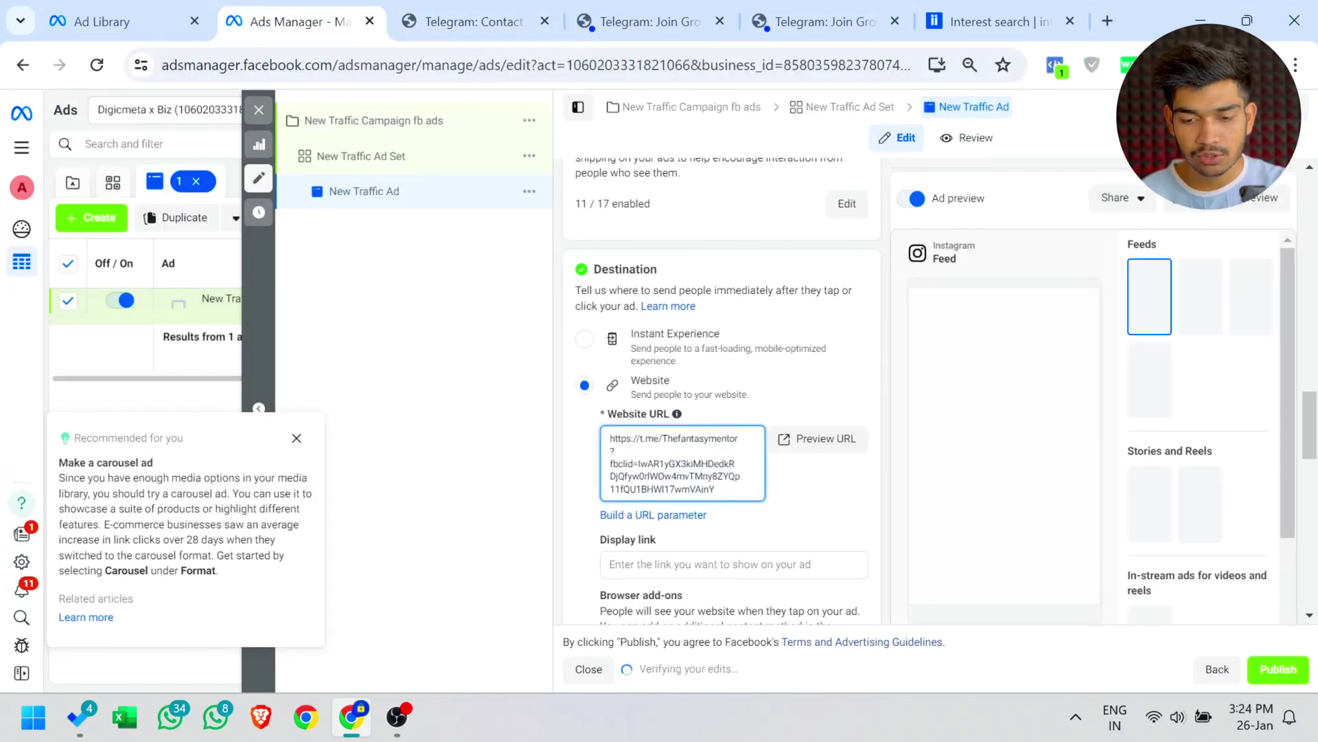
# Preview the ad's website URL to check the Telegram channel page it opens, and return to Ads Manager.
pyautogui.click(823, 446)
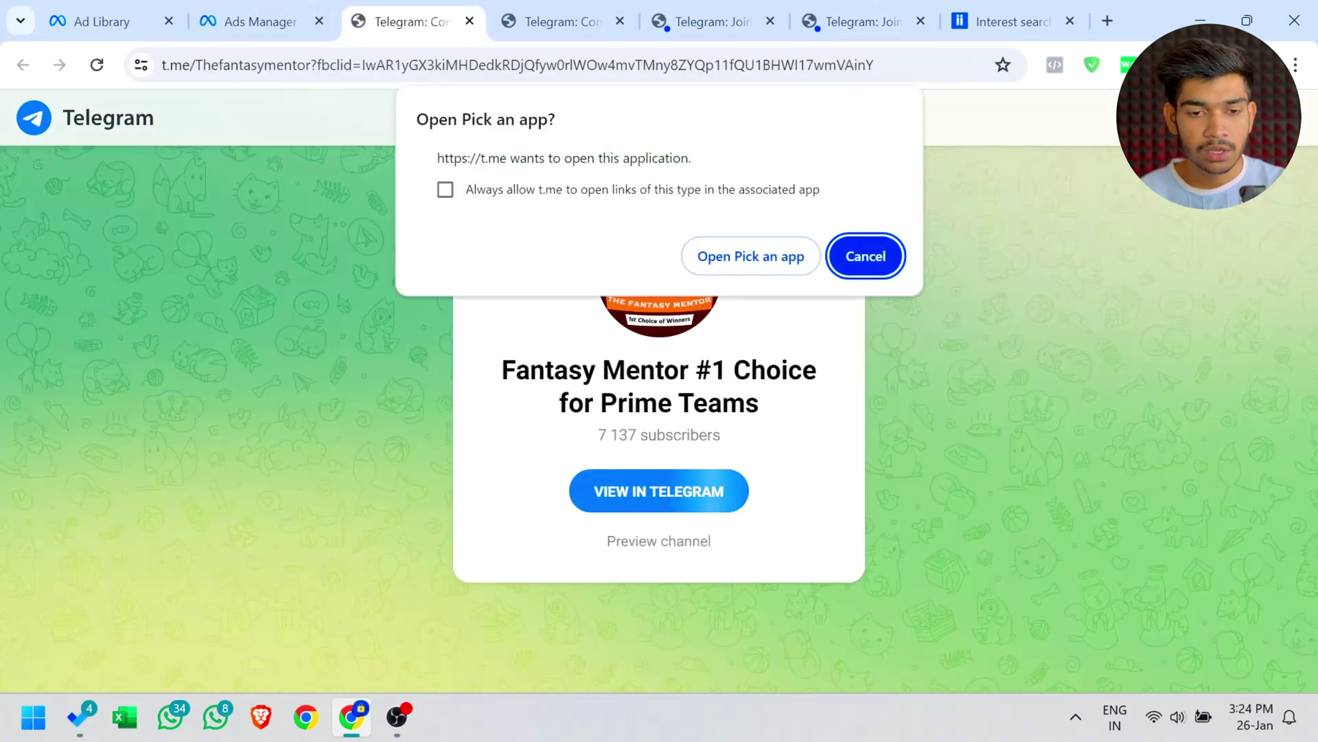
pyautogui.click(230, 9)
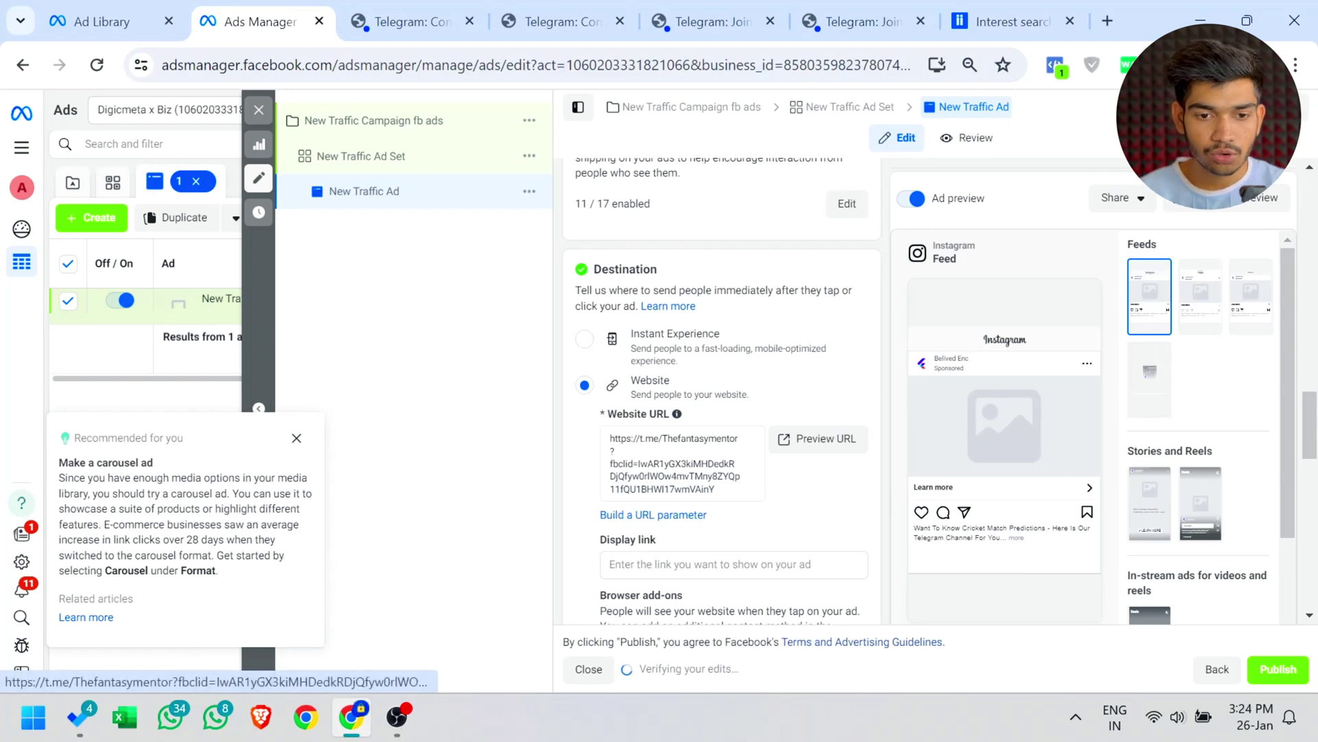
pyautogui.click(394, 8)
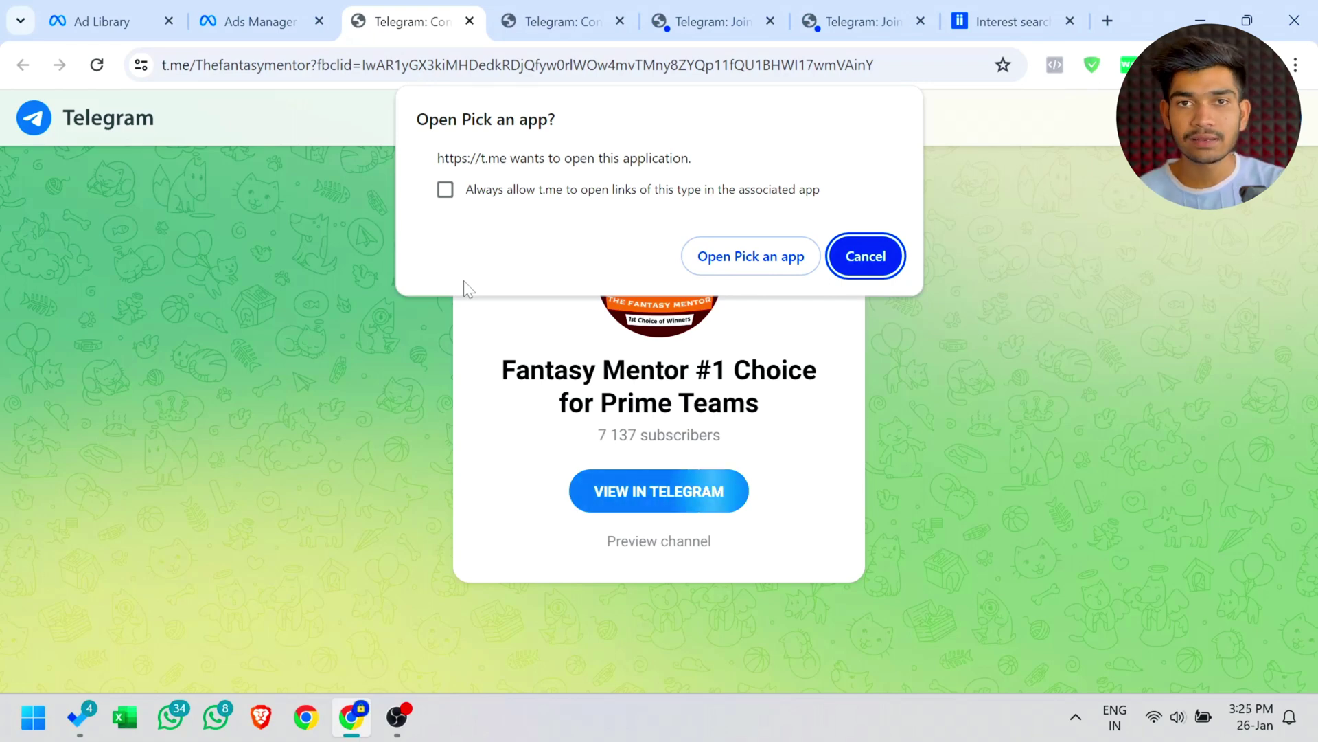
pyautogui.click(278, 14)
# Review the ad's tracking, destination, format and ad creative settings.
pyautogui.scroll(-8, 721, 391)
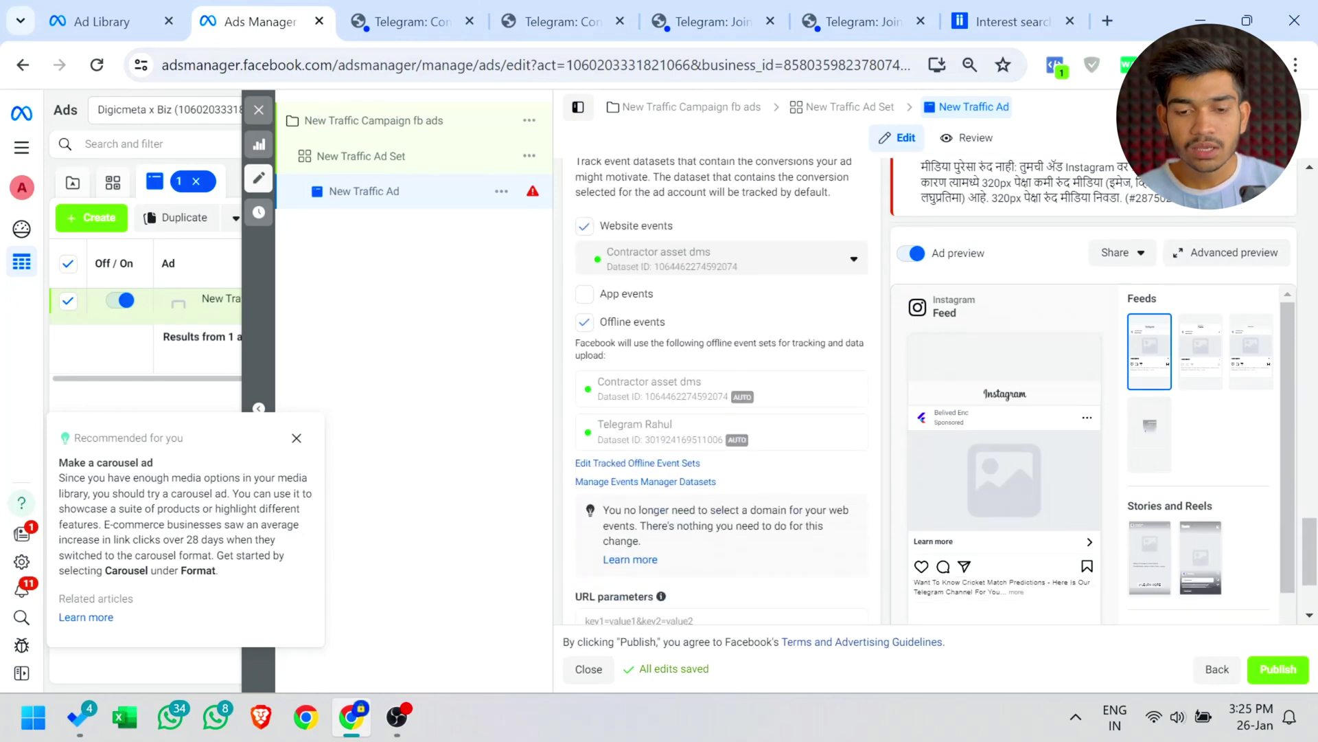
pyautogui.scroll(5, 721, 392)
pyautogui.scroll(10, 721, 391)
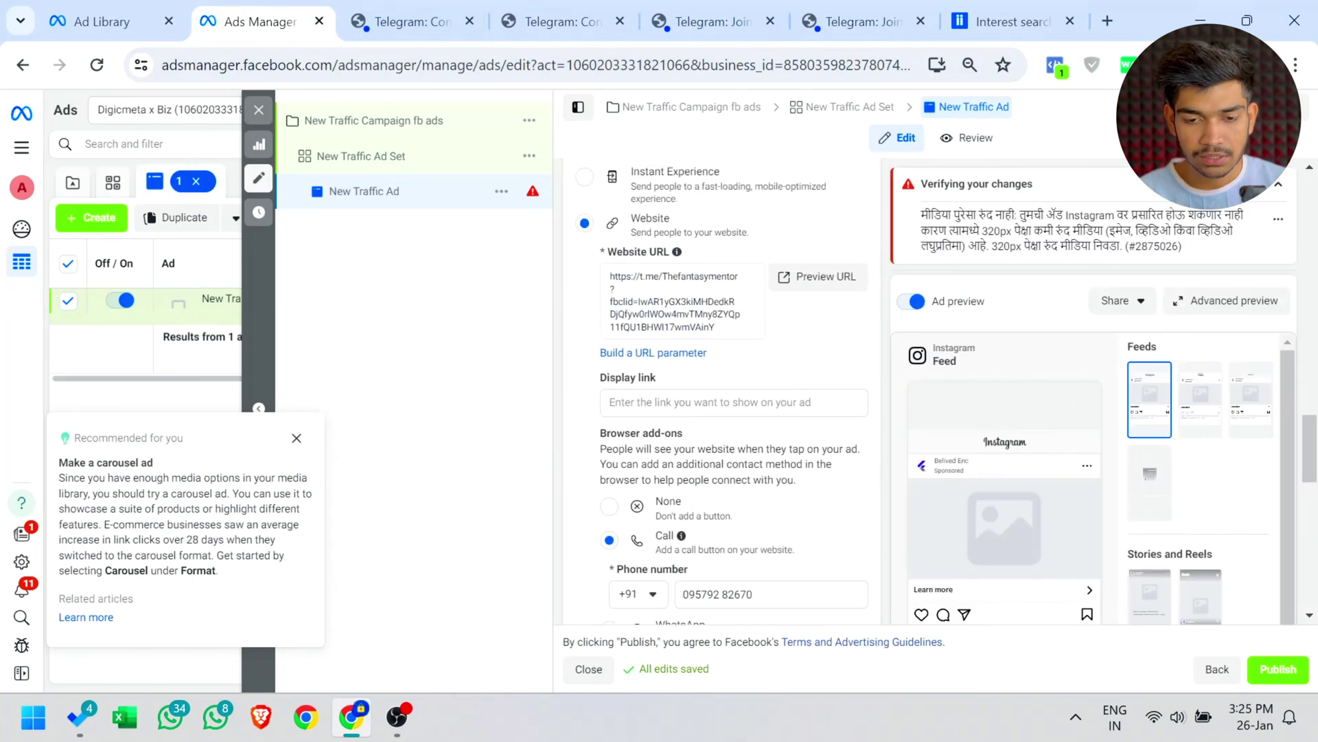
pyautogui.scroll(4, 721, 391)
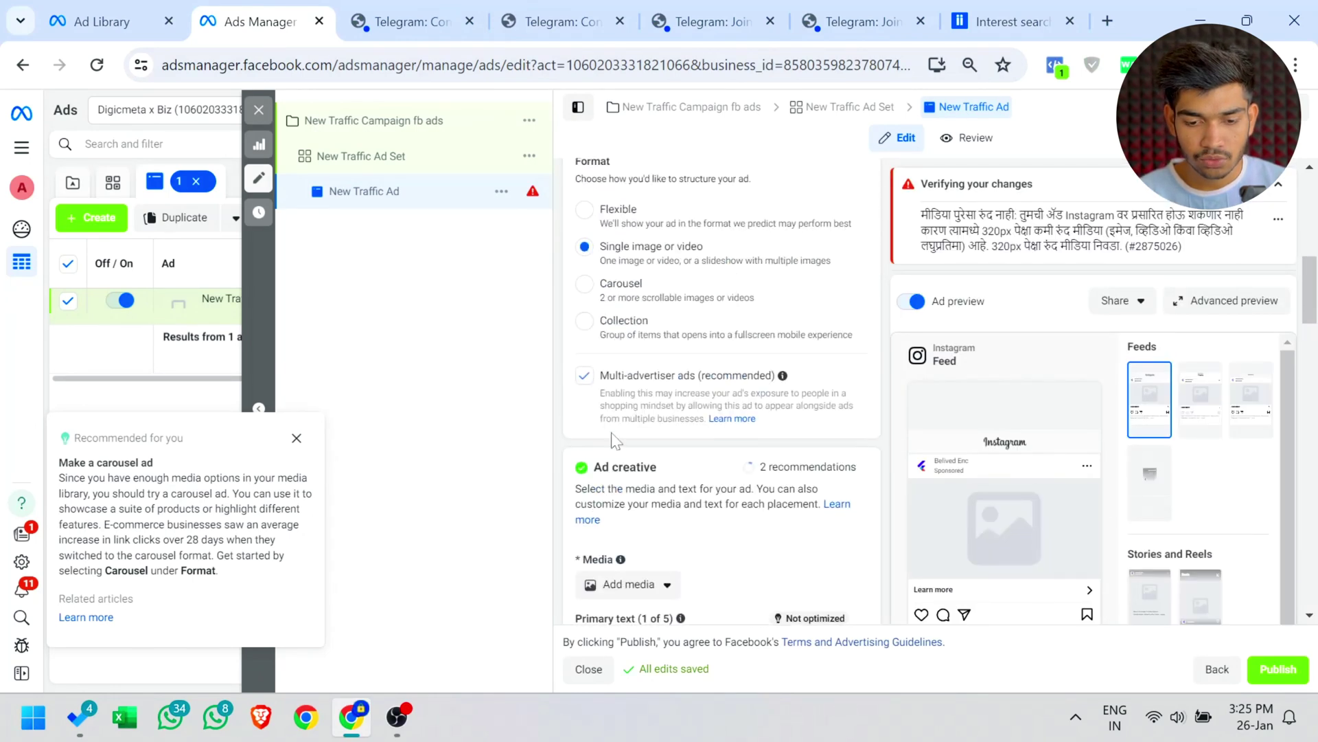
# Add the green 1080 × 1920 cricket team image from the account images as the ad's media, keeping the suggested crops and all optimizations.
pyautogui.click(609, 583)
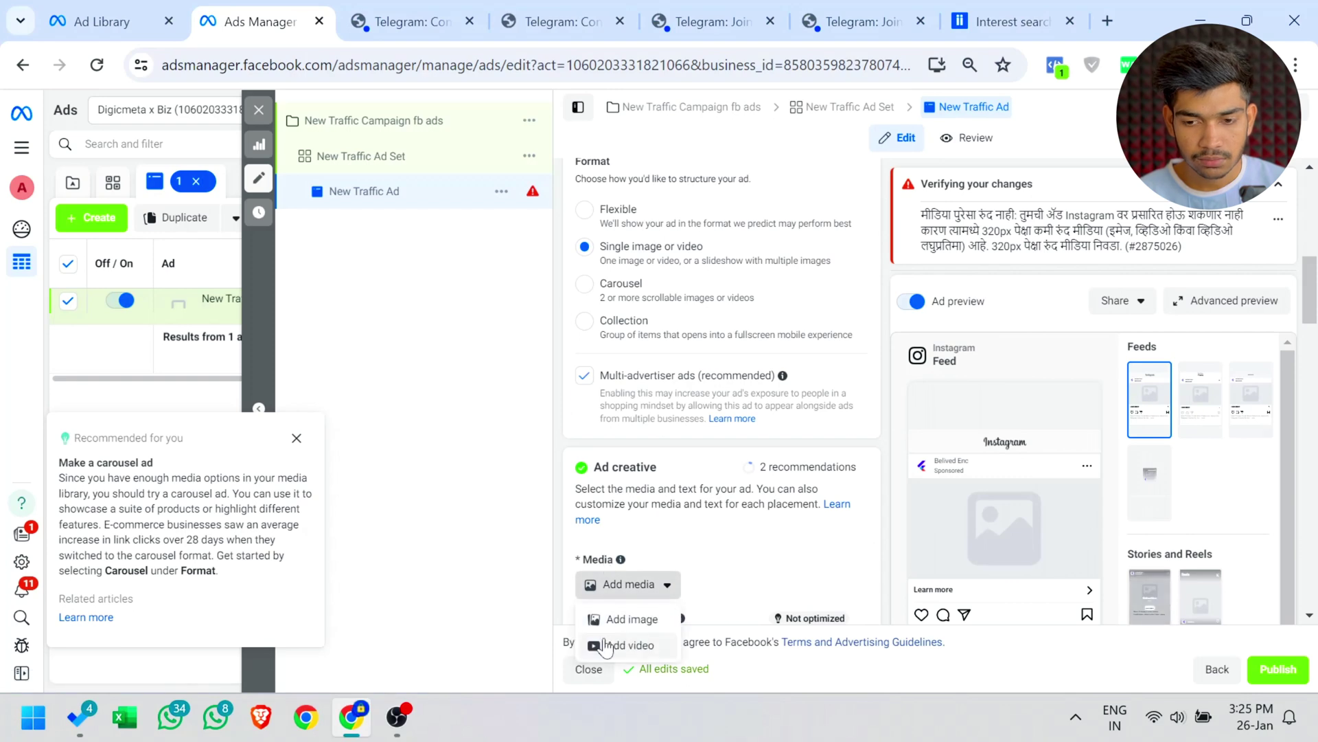
pyautogui.click(595, 620)
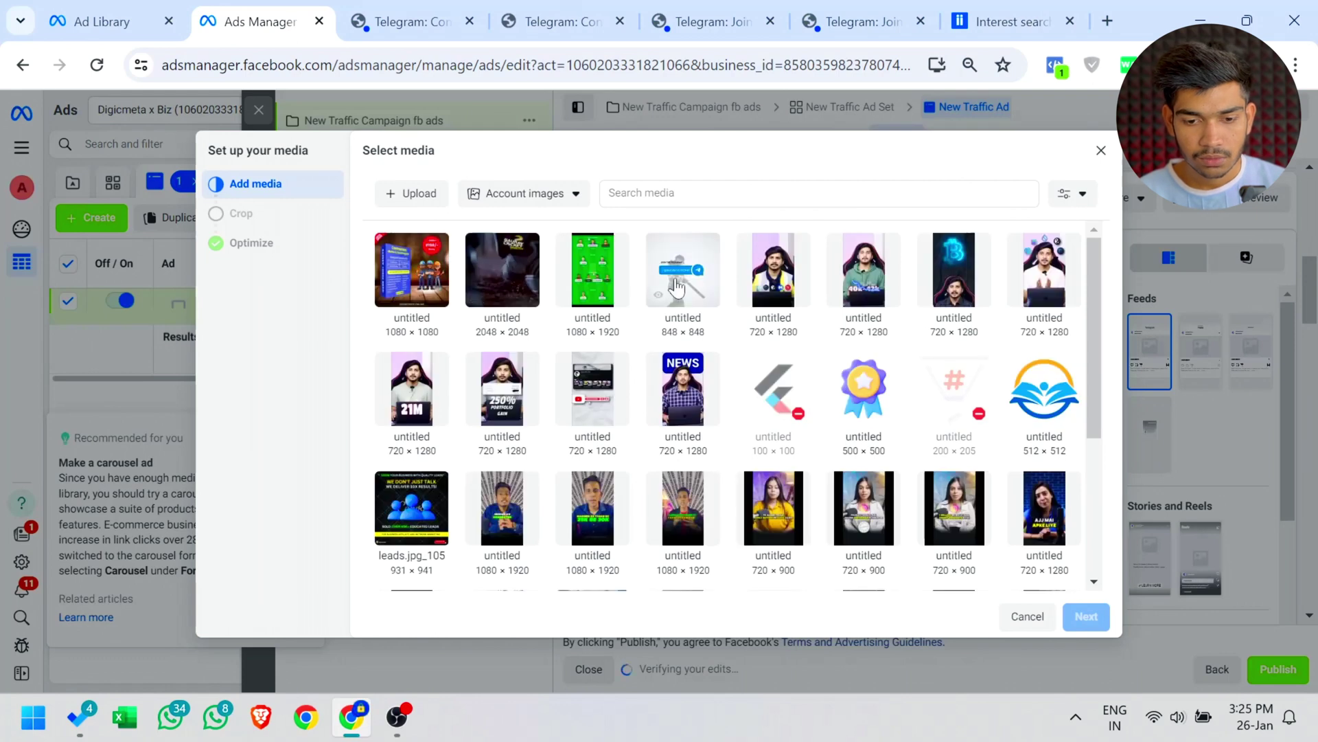
pyautogui.click(575, 276)
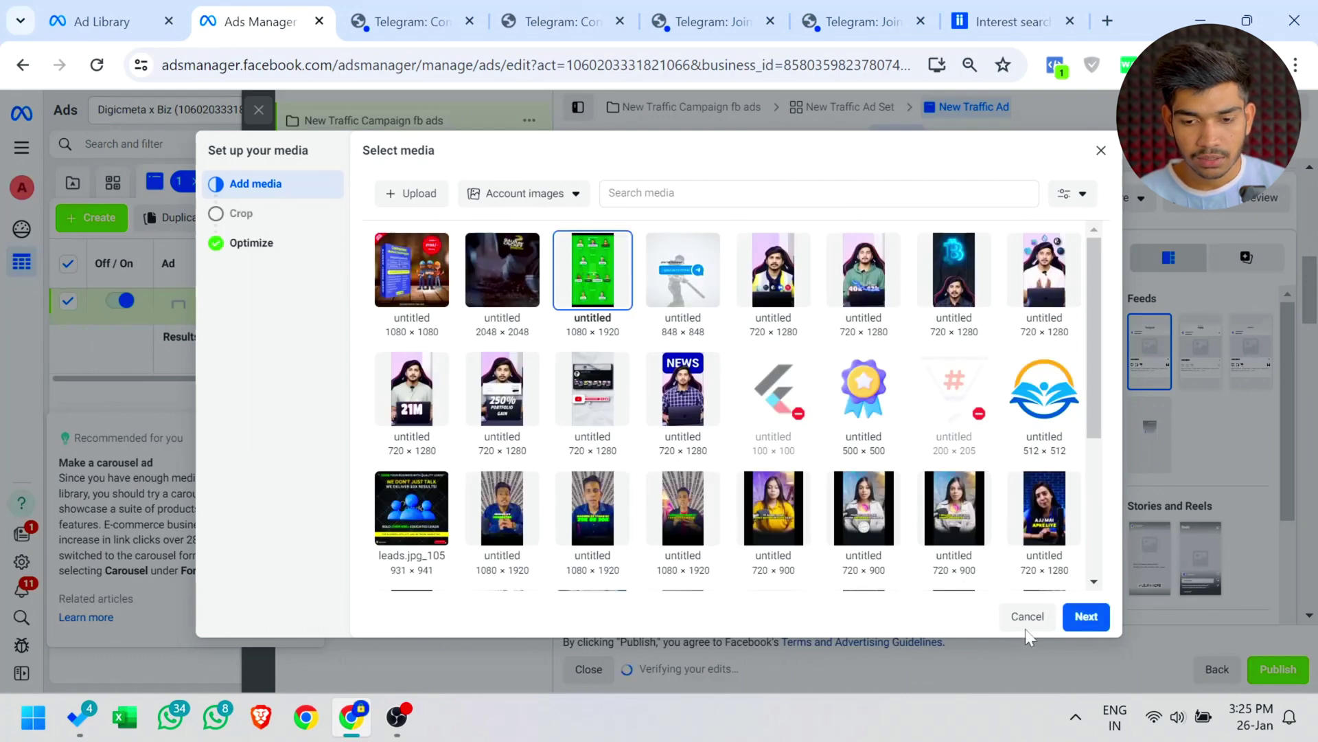
pyautogui.click(1074, 612)
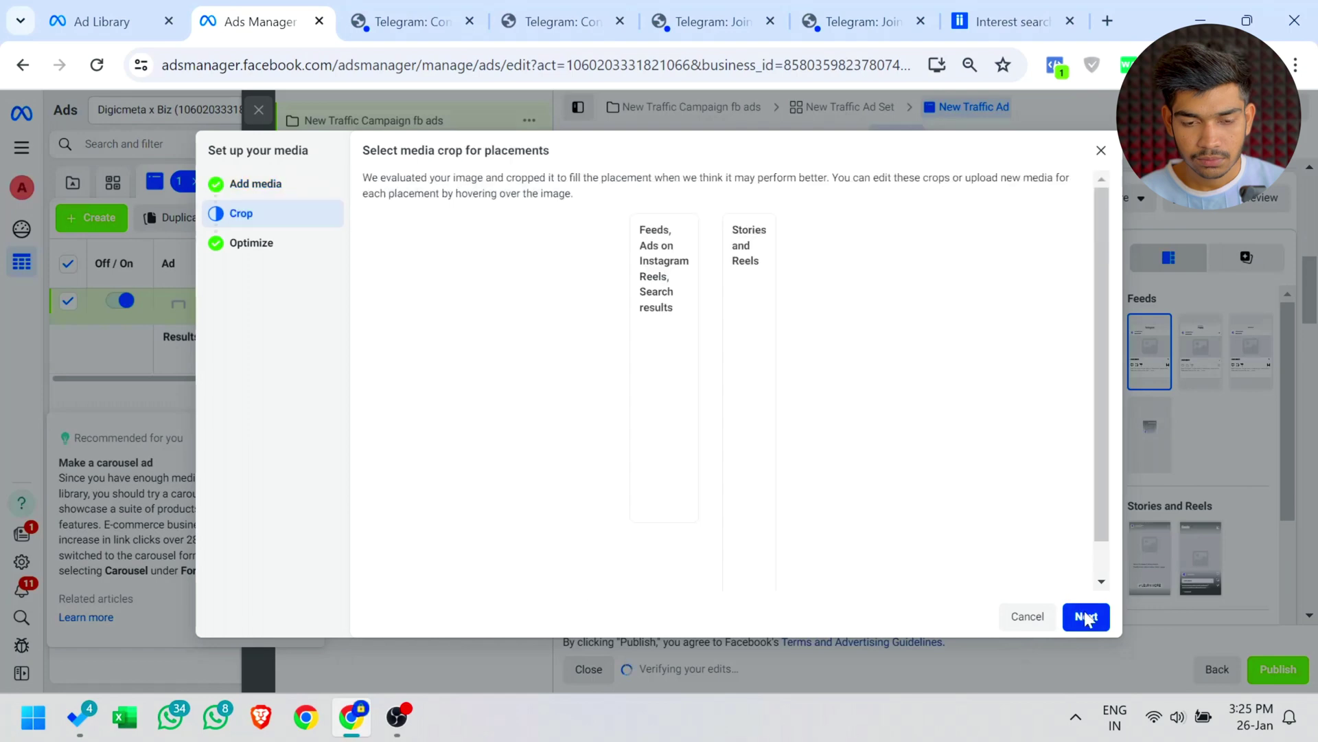
pyautogui.click(1083, 615)
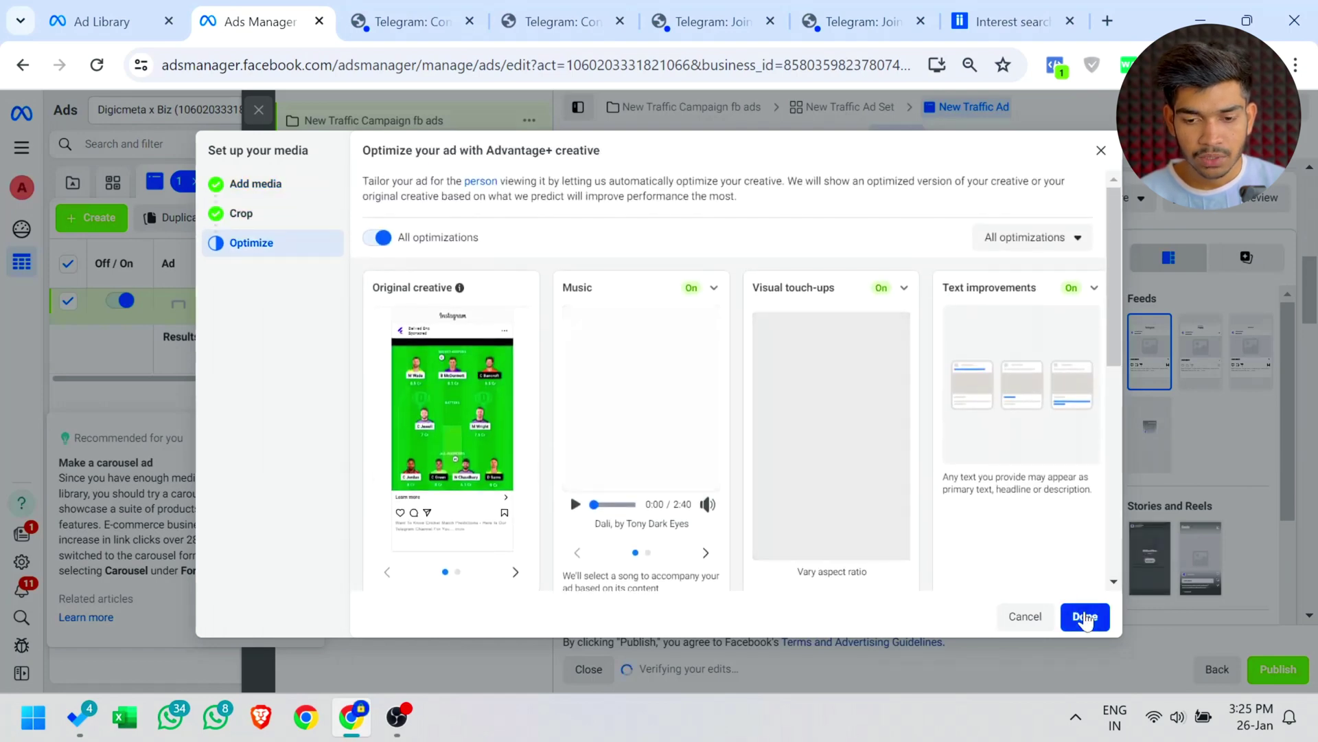
pyautogui.click(1085, 617)
# Review the ad's media, text, destination and tracking settings, and close the ad editor without publishing the draft.
pyautogui.scroll(-20, 686, 408)
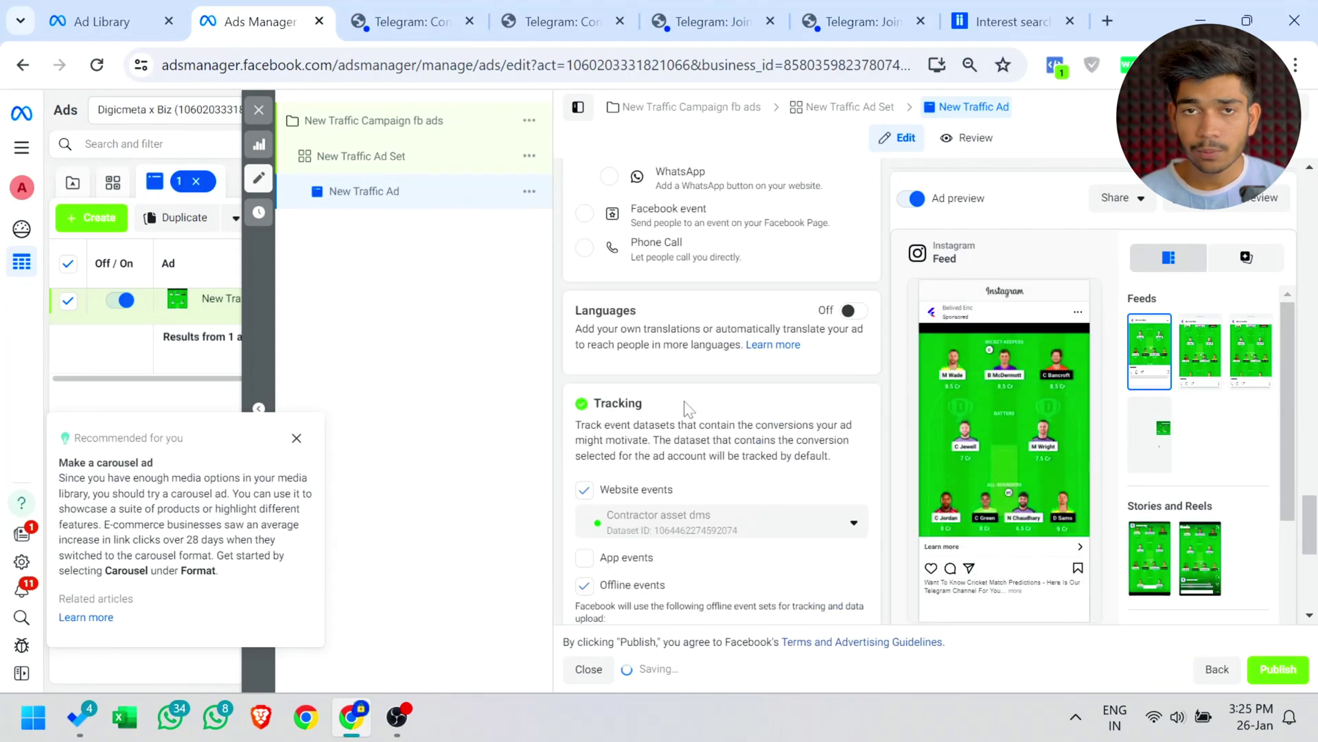
pyautogui.scroll(5, 721, 391)
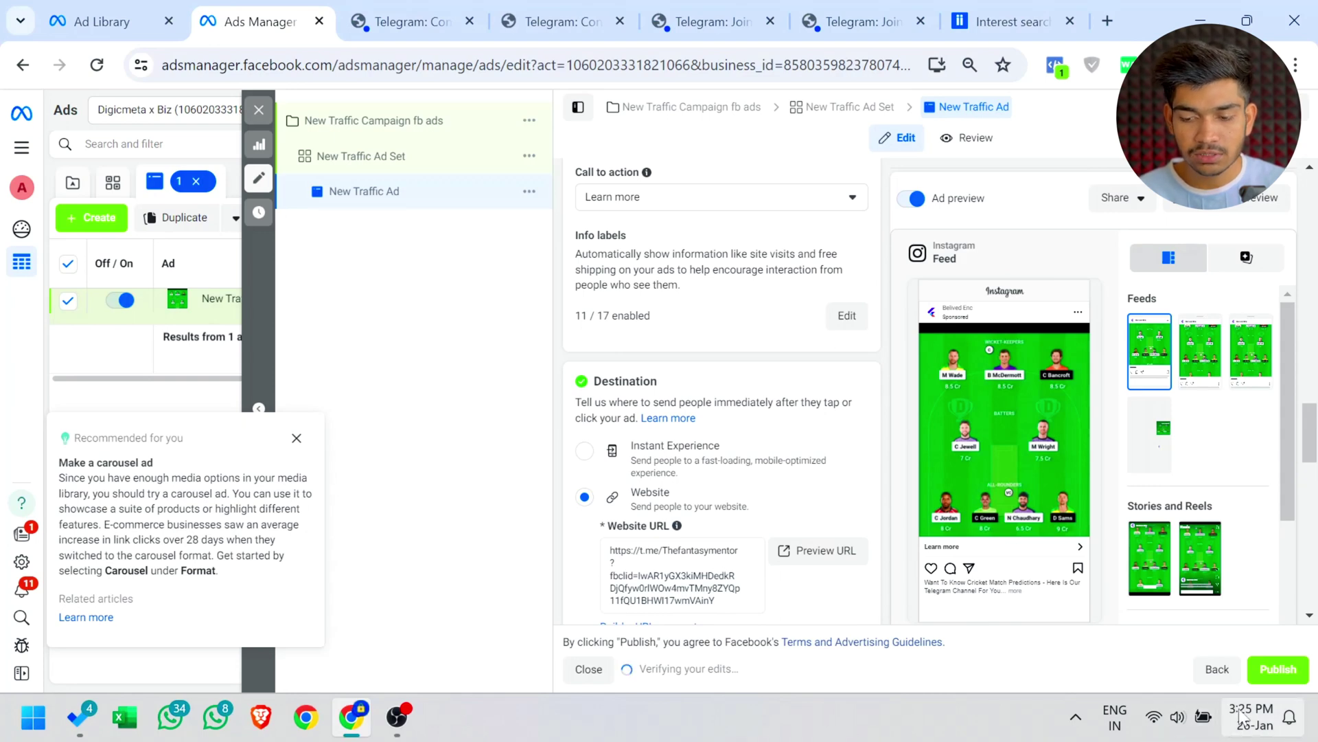
pyautogui.scroll(5, 721, 392)
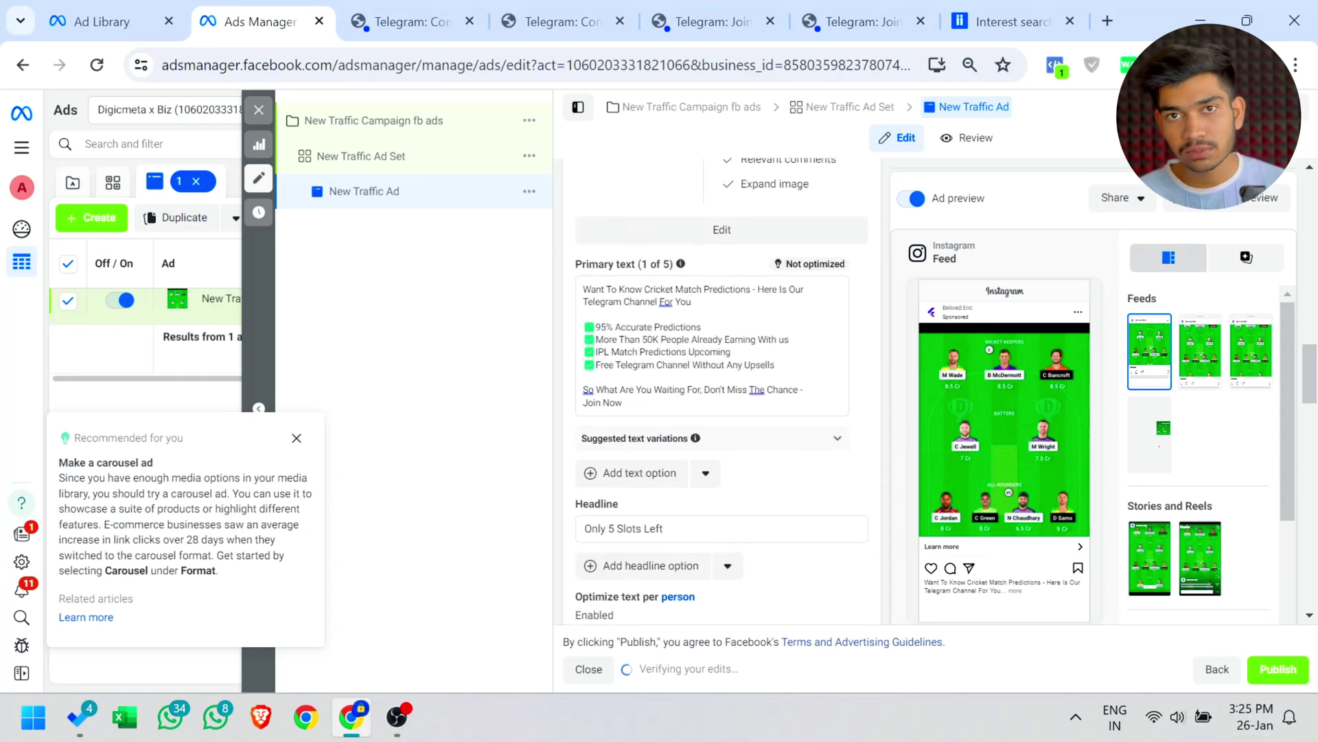
pyautogui.scroll(6, 656, 317)
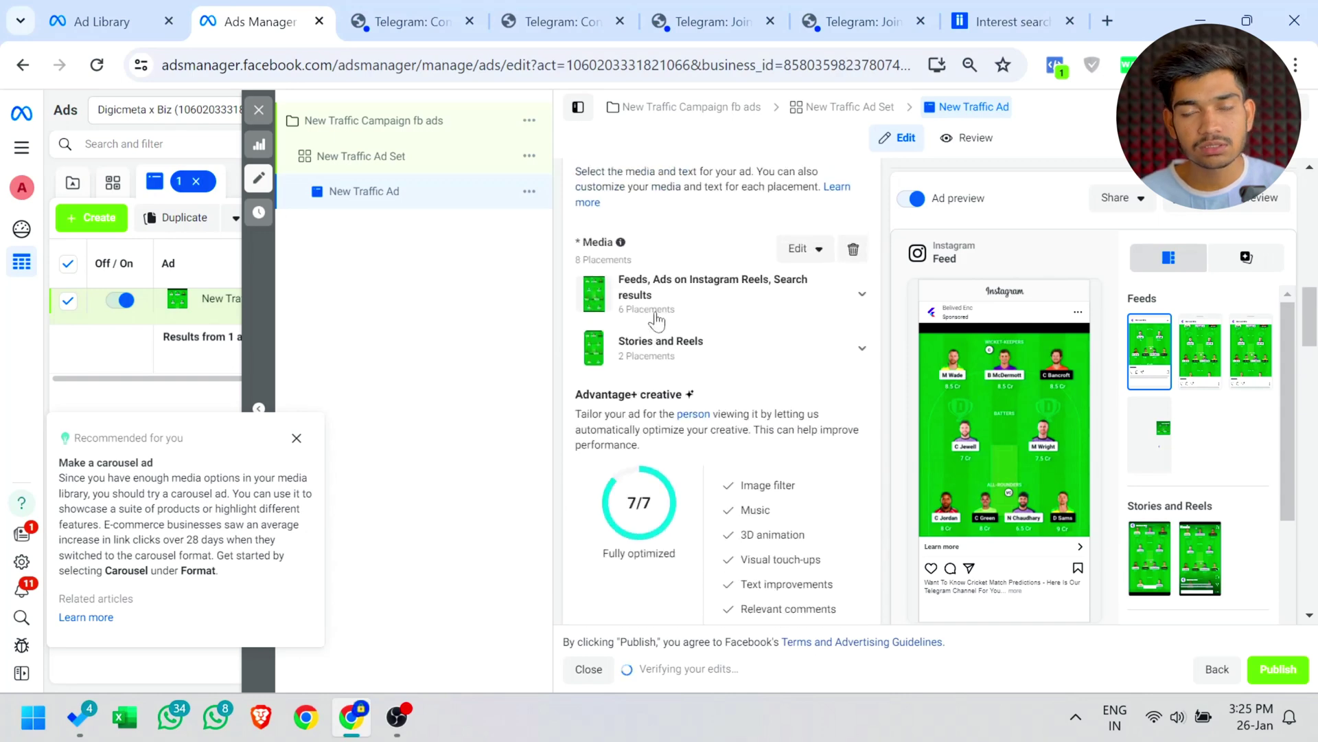
pyautogui.scroll(-8, 658, 319)
pyautogui.scroll(-1, 658, 317)
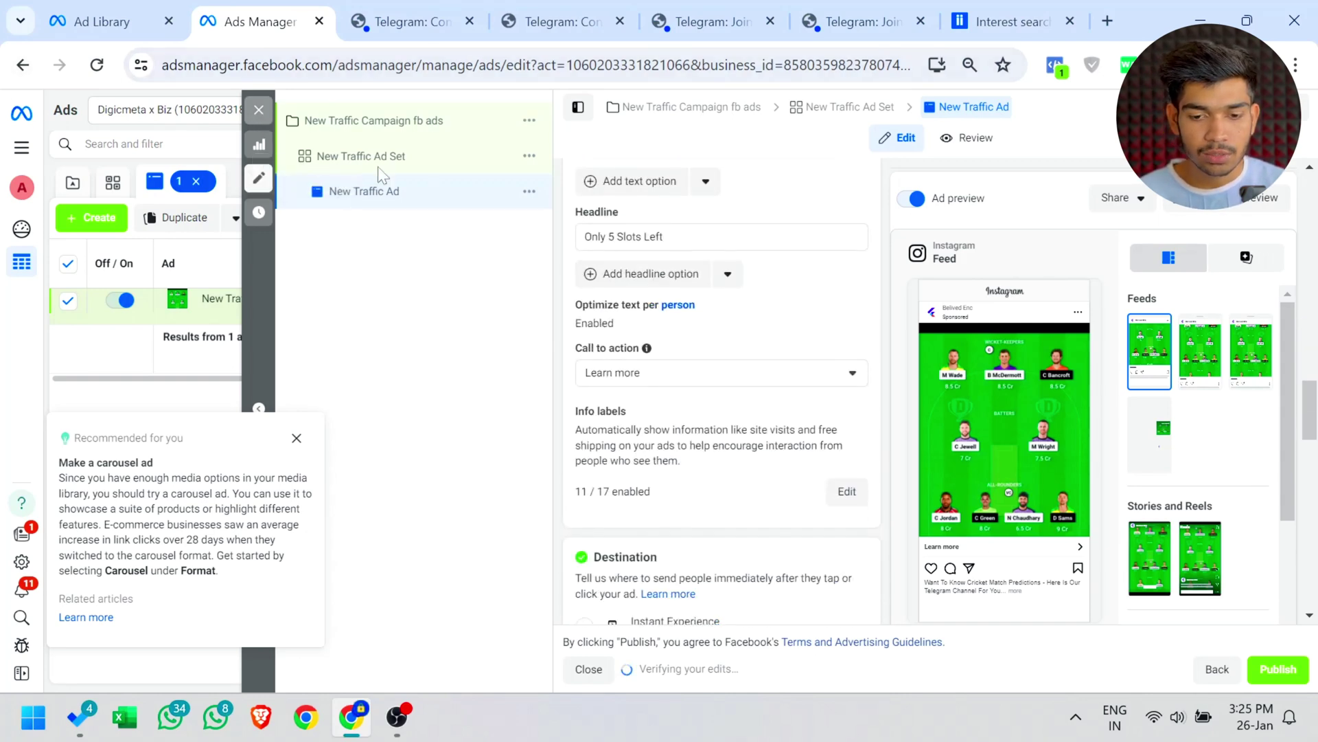
pyautogui.click(263, 119)
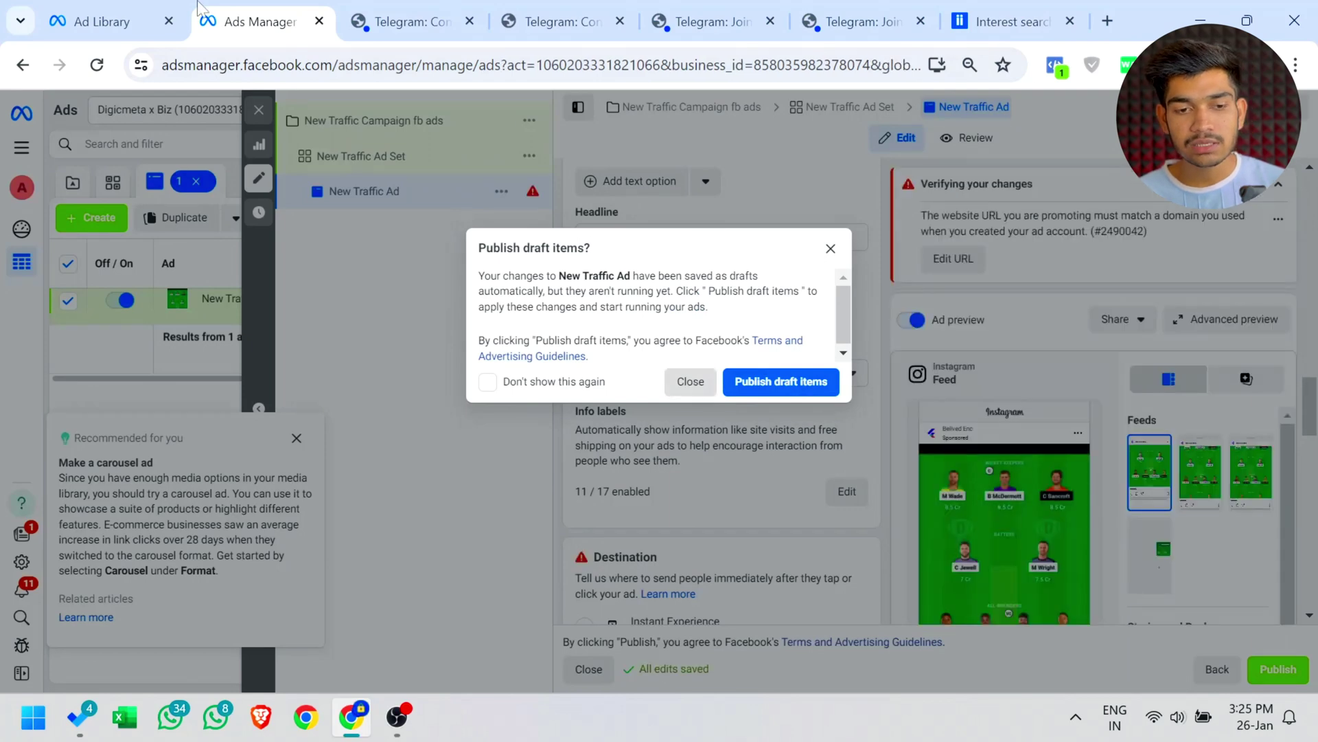
pyautogui.click(690, 382)
# Examine the rummy circle app ads in the Ad Library and open a RummyCircle ad's install link in a new tab.
pyautogui.click(89, 13)
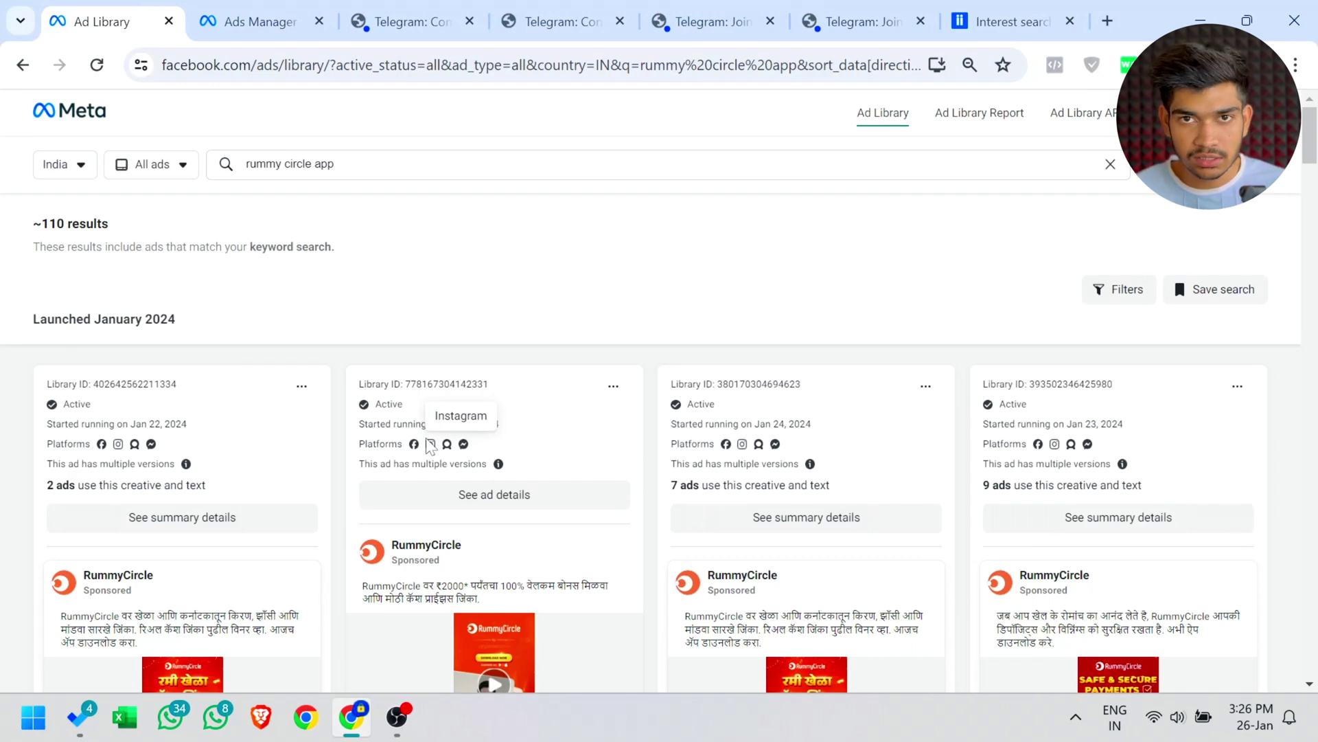
pyautogui.scroll(-3, 431, 445)
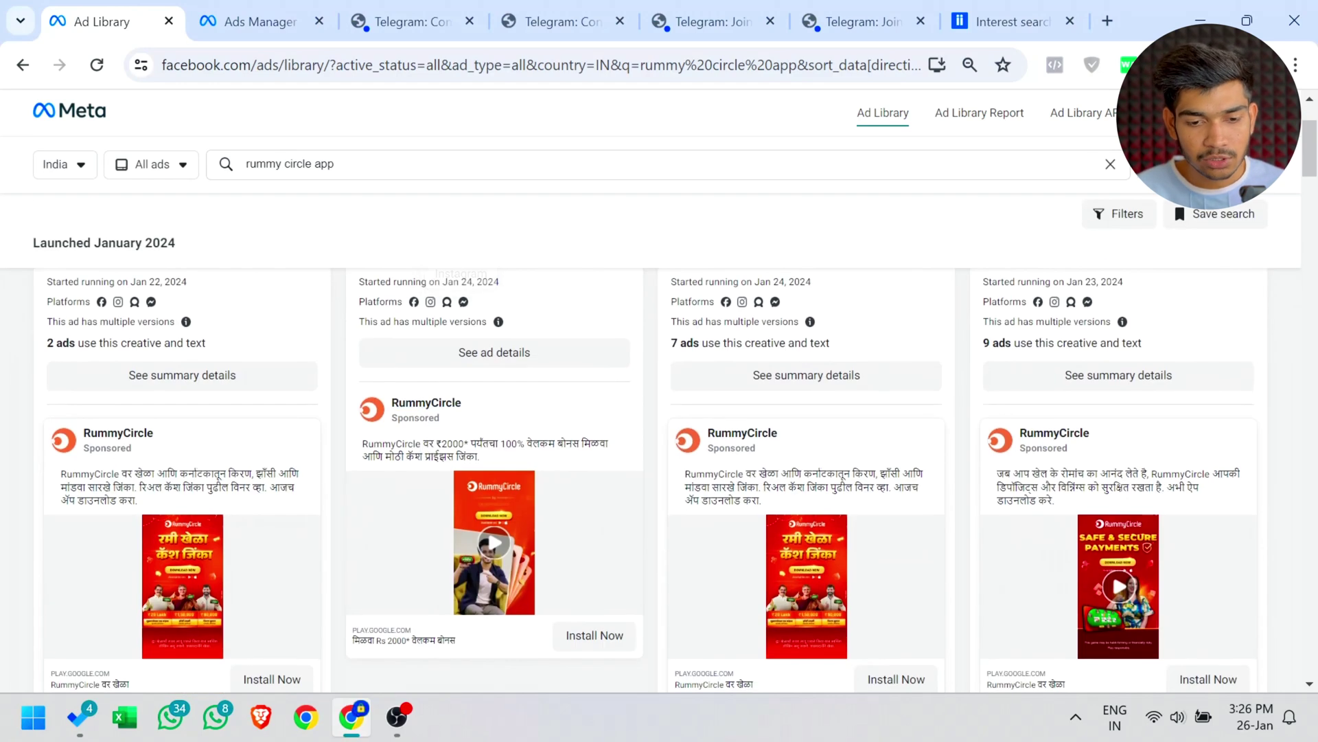
pyautogui.scroll(2, 511, 478)
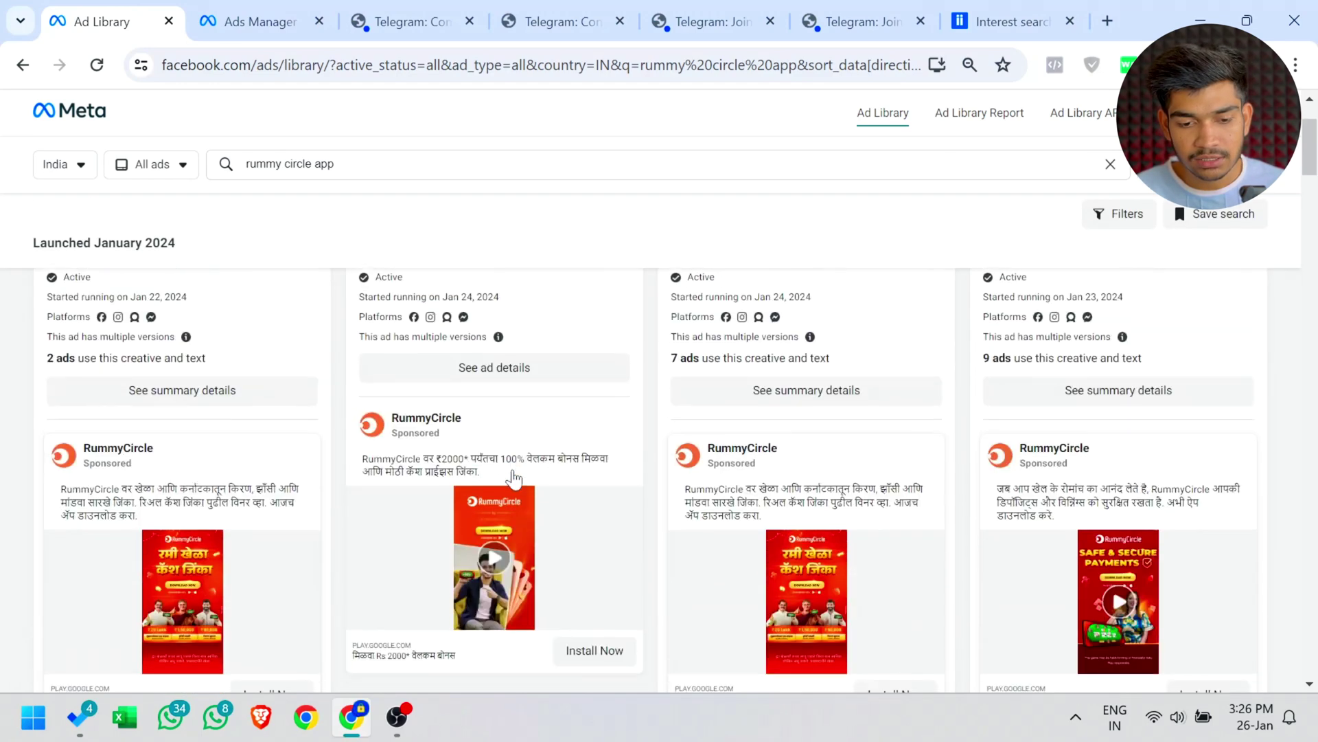
pyautogui.scroll(-1, 512, 477)
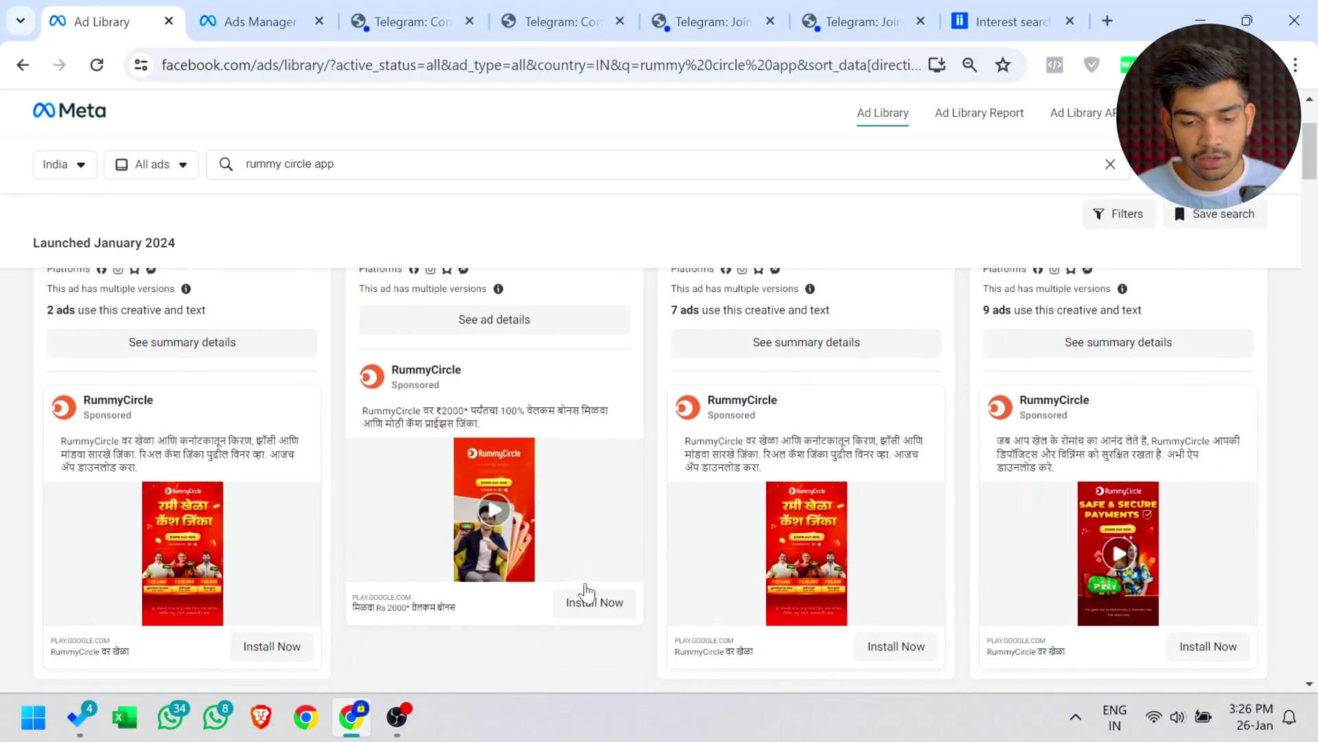
pyautogui.rightClick(589, 607)
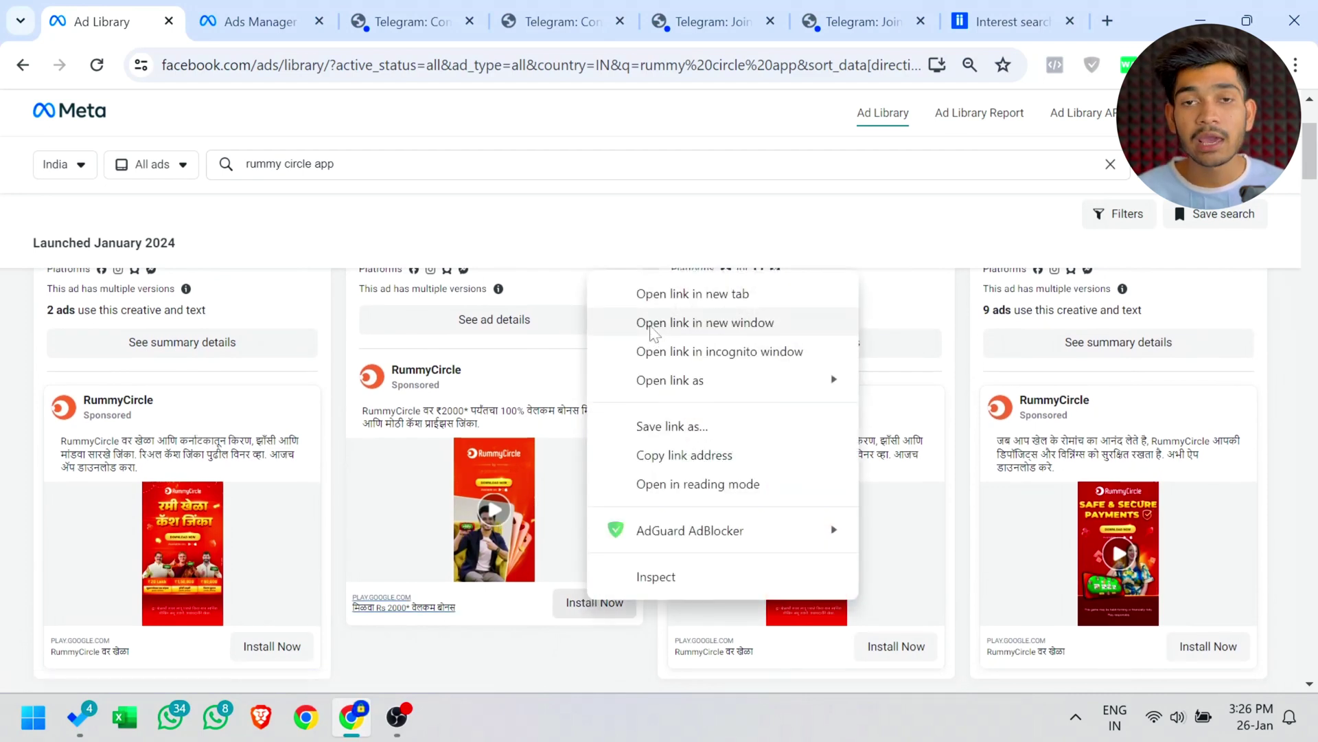
pyautogui.click(642, 294)
pyautogui.click(207, 6)
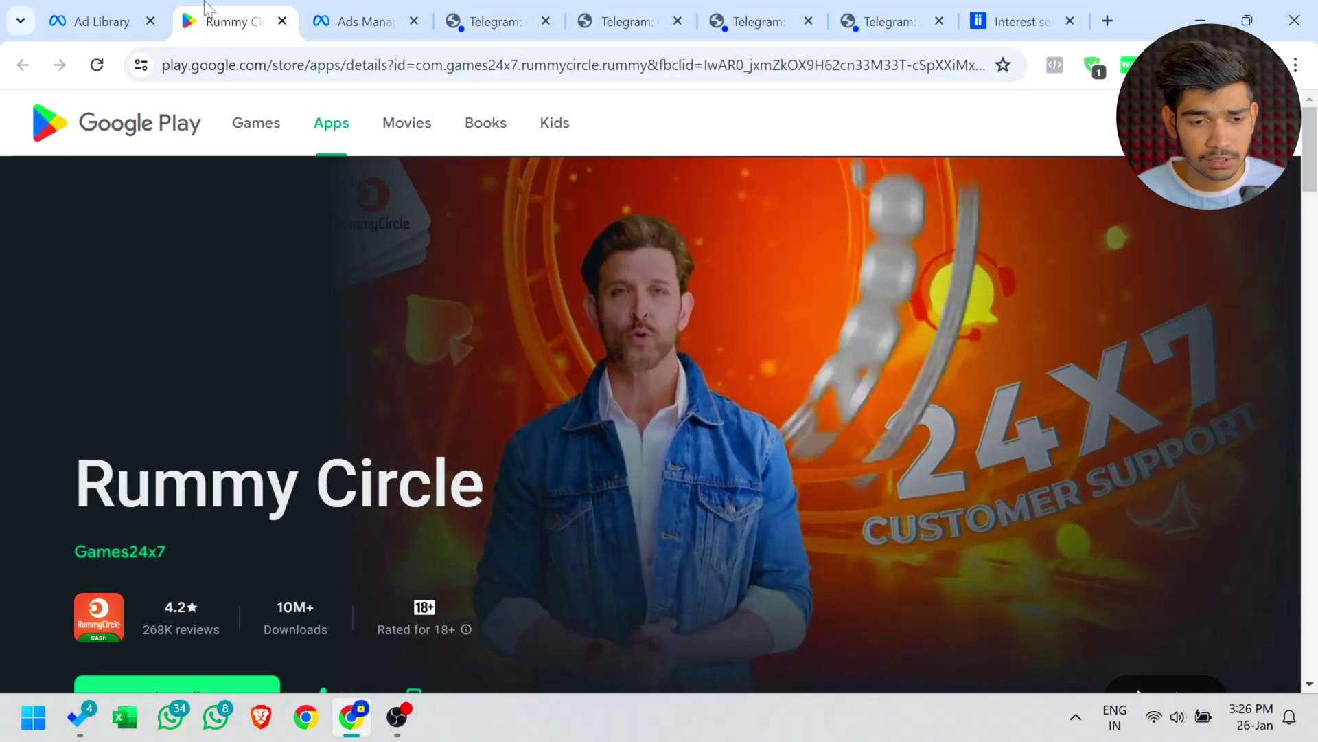
# Return to the Ad Library and browse more of the RummyCircle app ads.
pyautogui.click(103, 21)
pyautogui.scroll(-3, 608, 476)
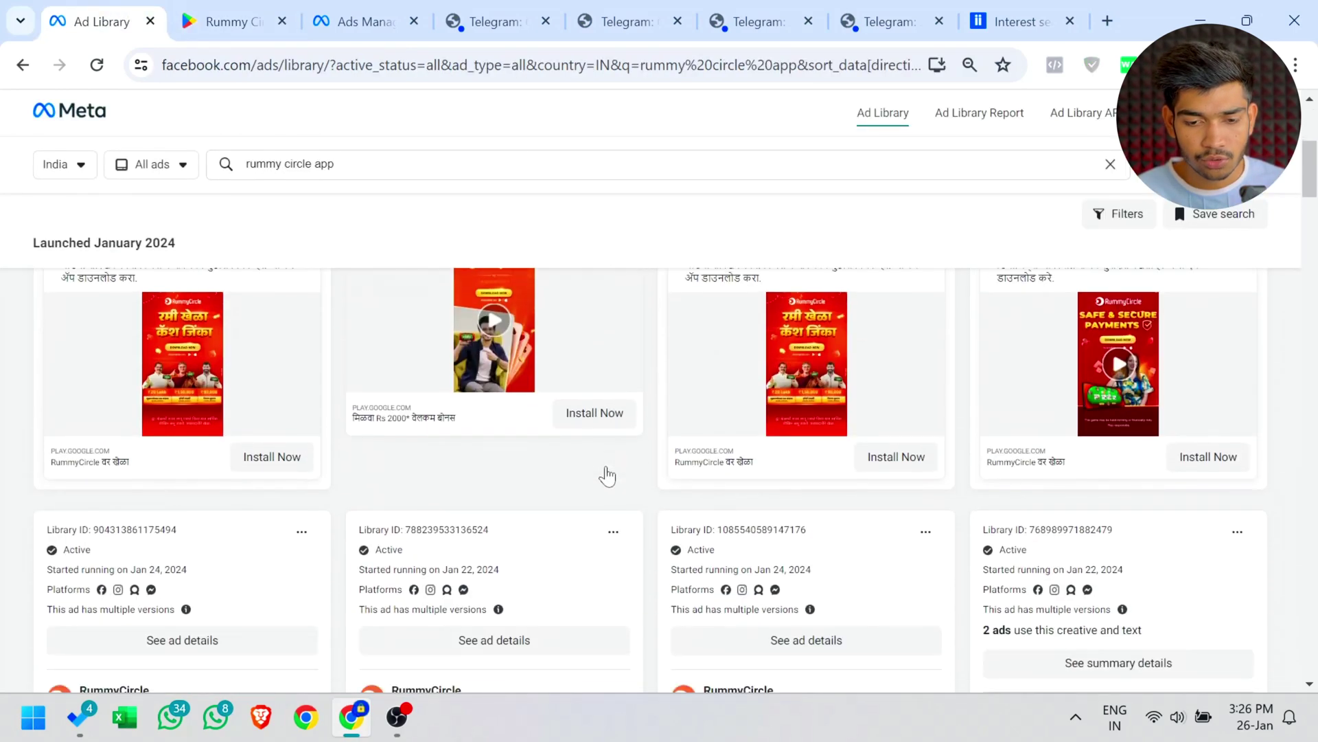
pyautogui.scroll(-3, 608, 476)
pyautogui.scroll(10, 604, 471)
# Create a new campaign in Ads Manager with the App promotion objective and the manual app promotion setup.
pyautogui.click(374, 8)
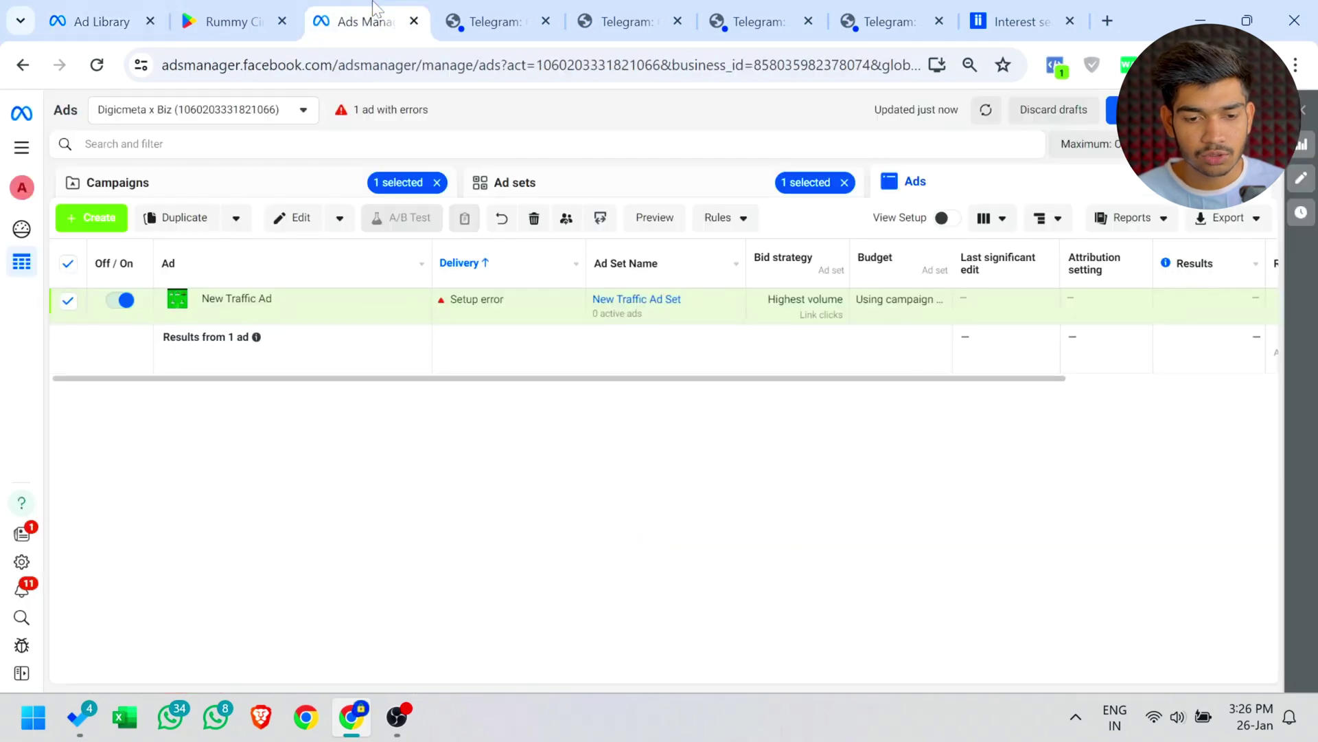
pyautogui.click(236, 181)
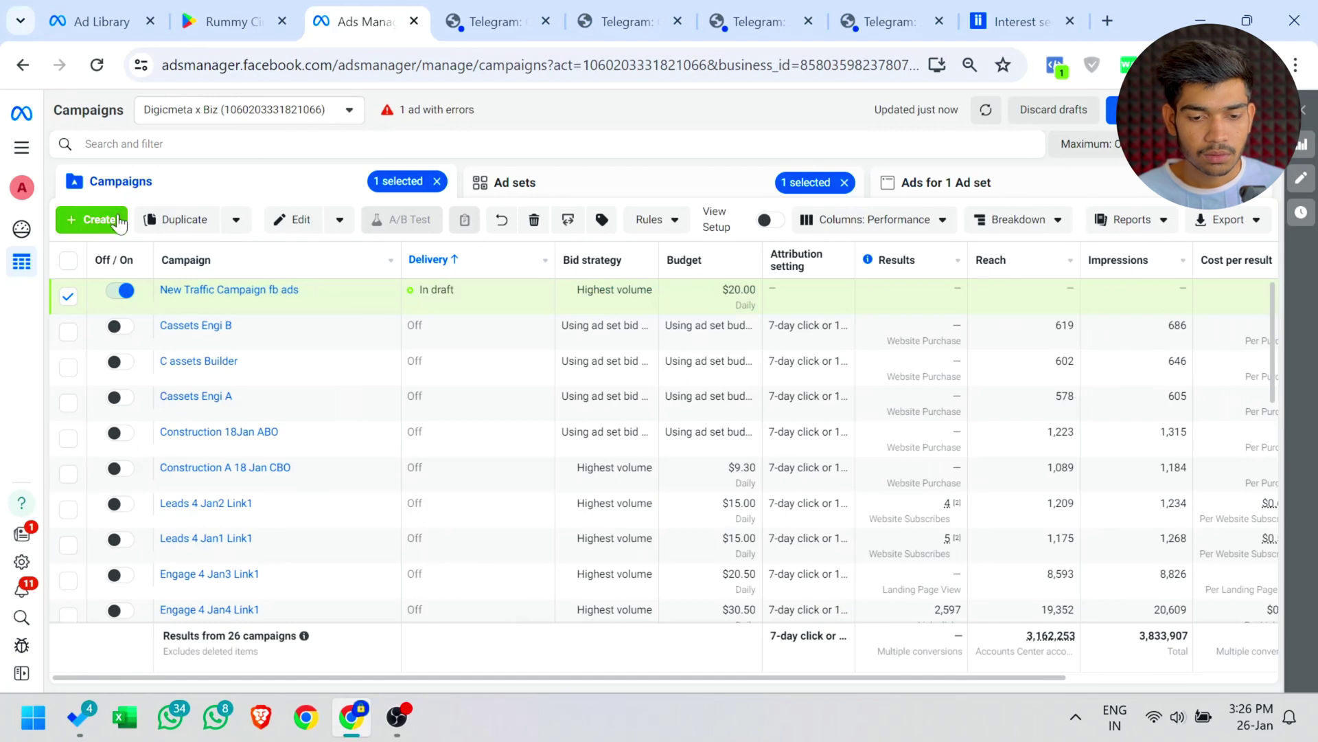
pyautogui.click(120, 221)
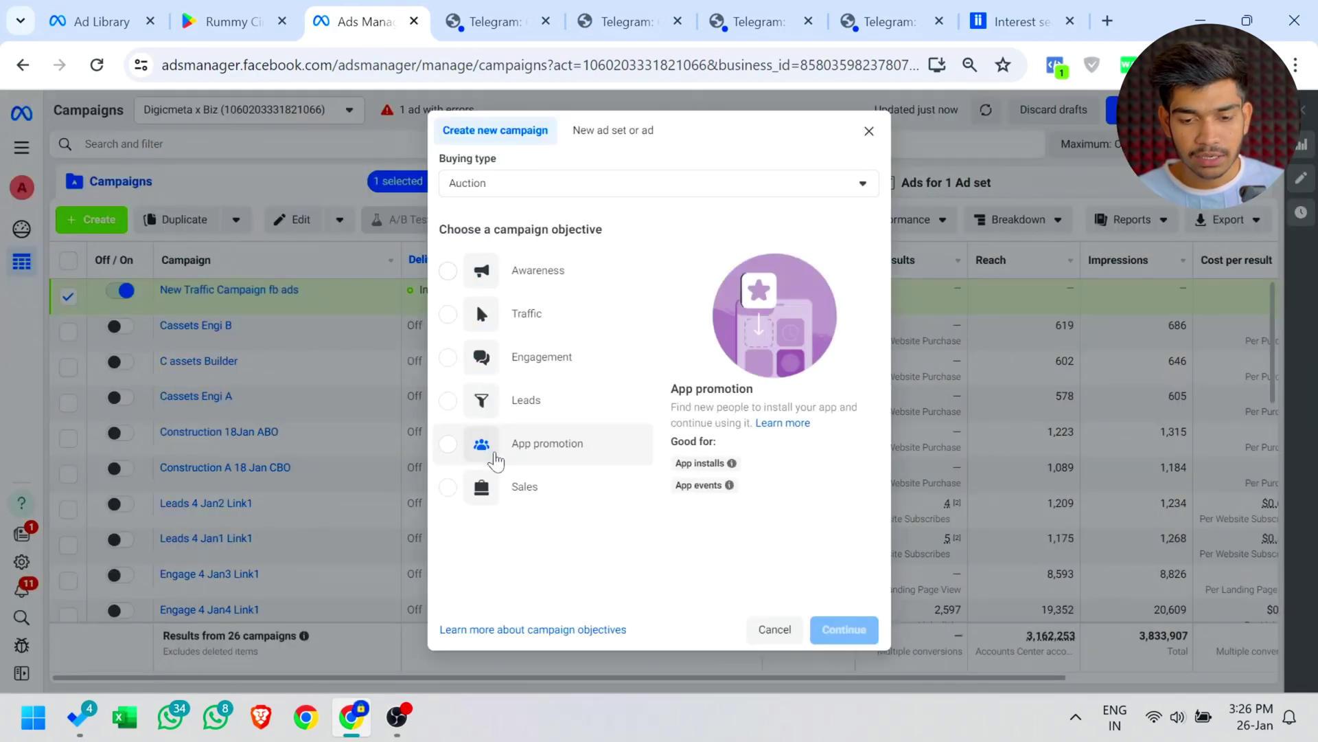
pyautogui.click(489, 454)
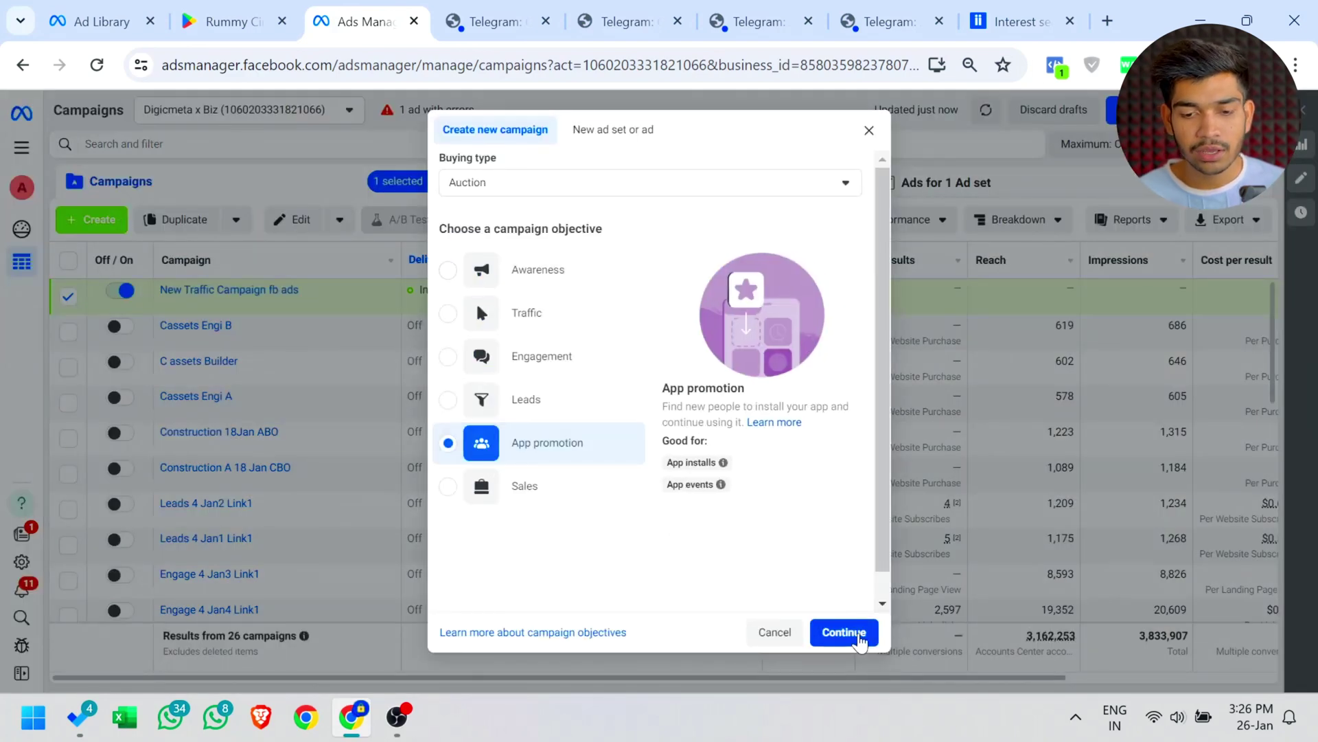
pyautogui.click(846, 631)
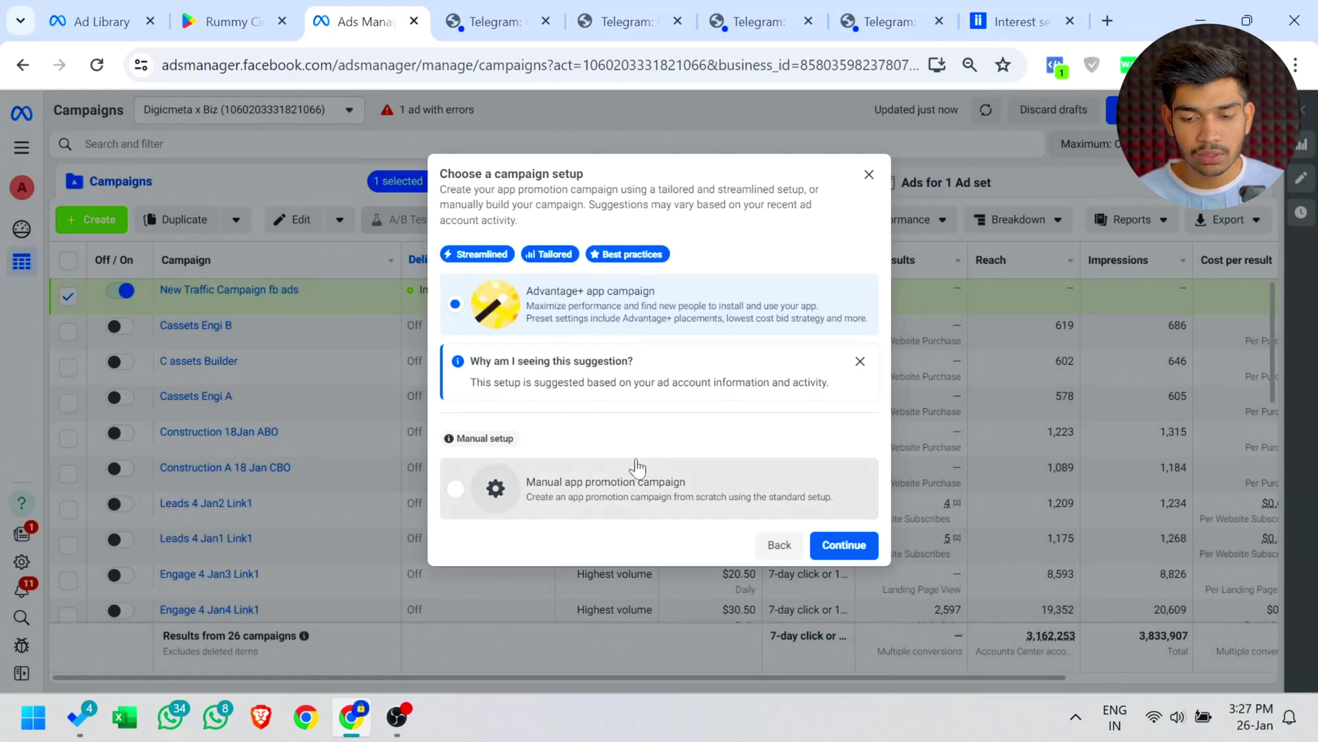
pyautogui.click(637, 469)
pyautogui.click(844, 545)
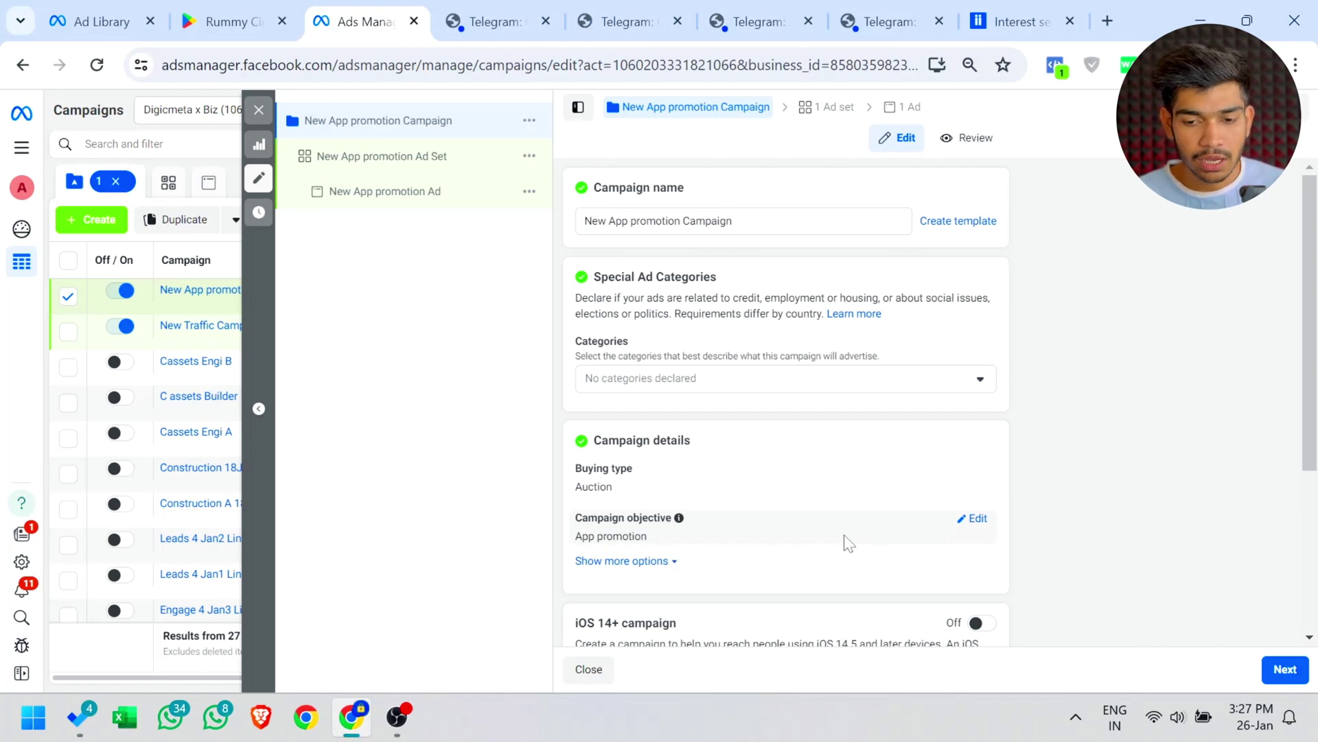
# Turn on Advantage campaign budget for the app promotion campaign and review its campaign settings.
pyautogui.scroll(-4, 849, 542)
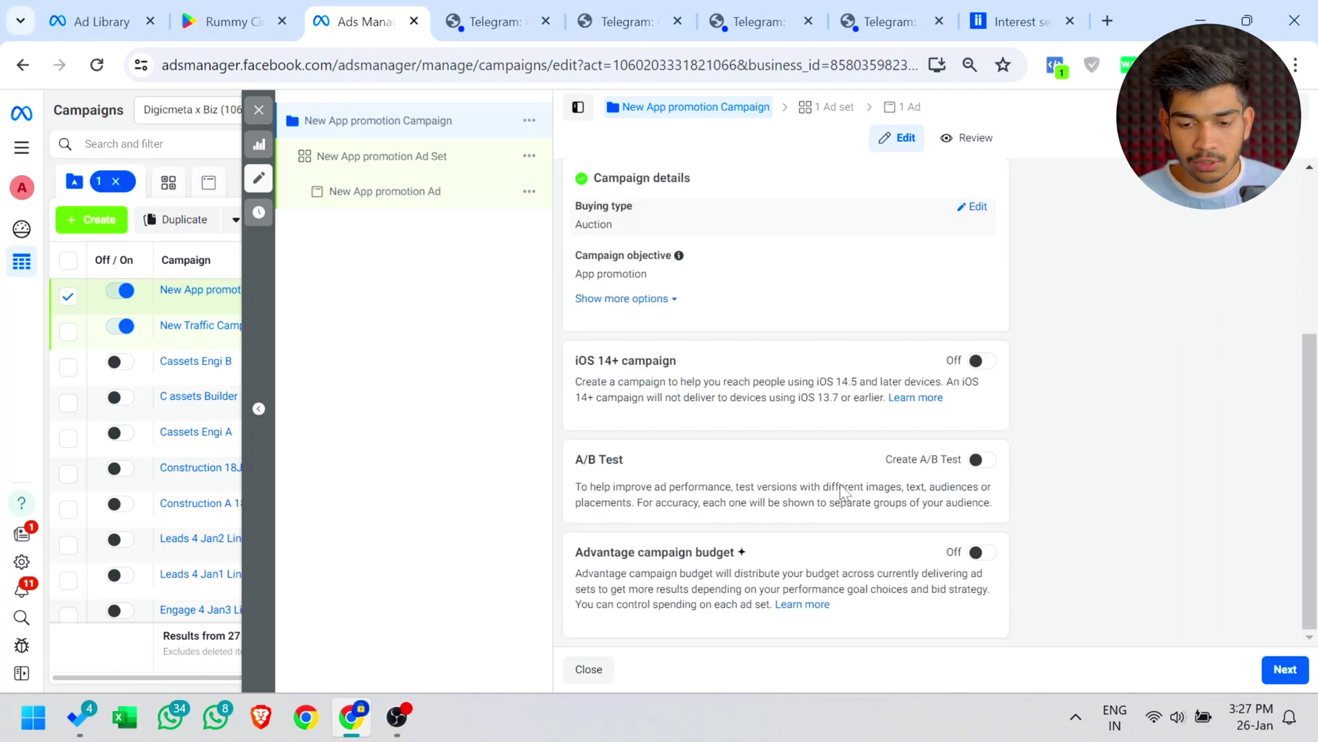
pyautogui.click(980, 552)
pyautogui.scroll(-3, 831, 539)
pyautogui.scroll(3, 829, 539)
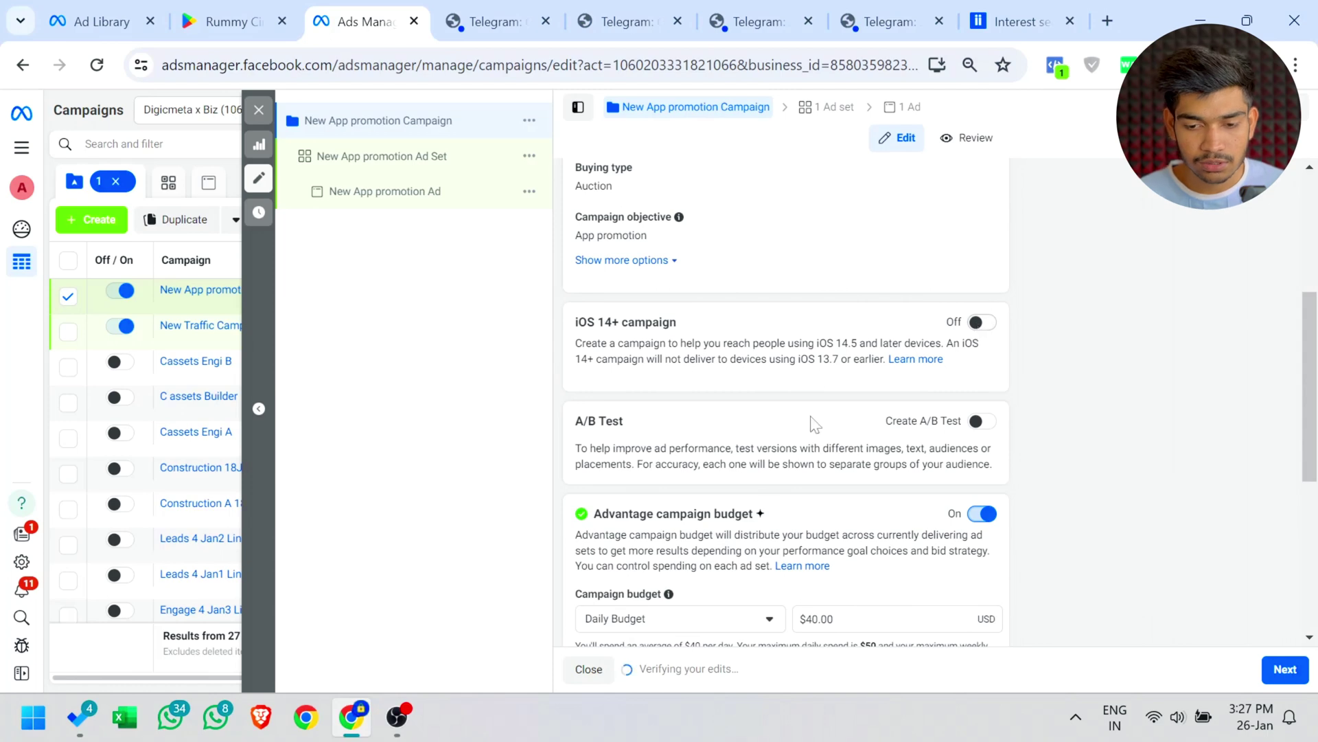
pyautogui.scroll(-6, 813, 421)
# Check the mobile app store options in the app promotion ad set, and turn on the campaign's iOS 14+ option.
pyautogui.click(354, 155)
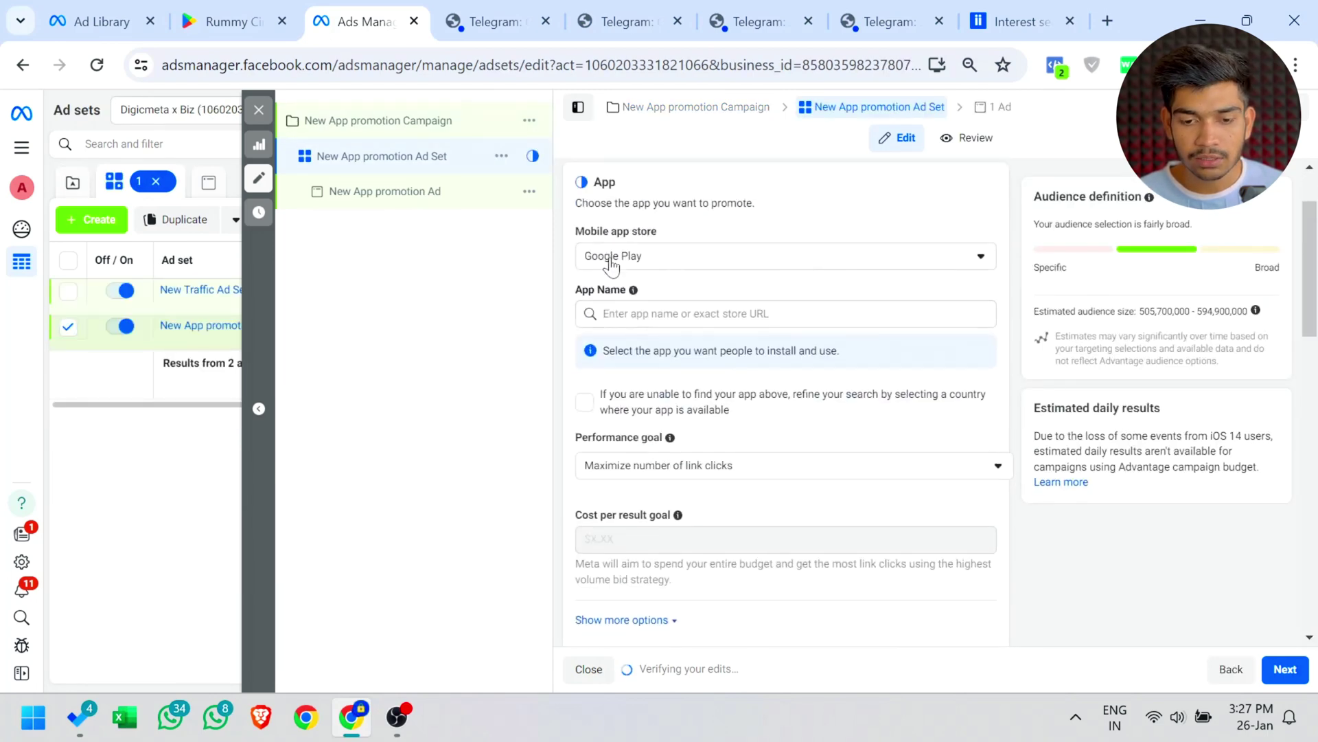
pyautogui.click(675, 268)
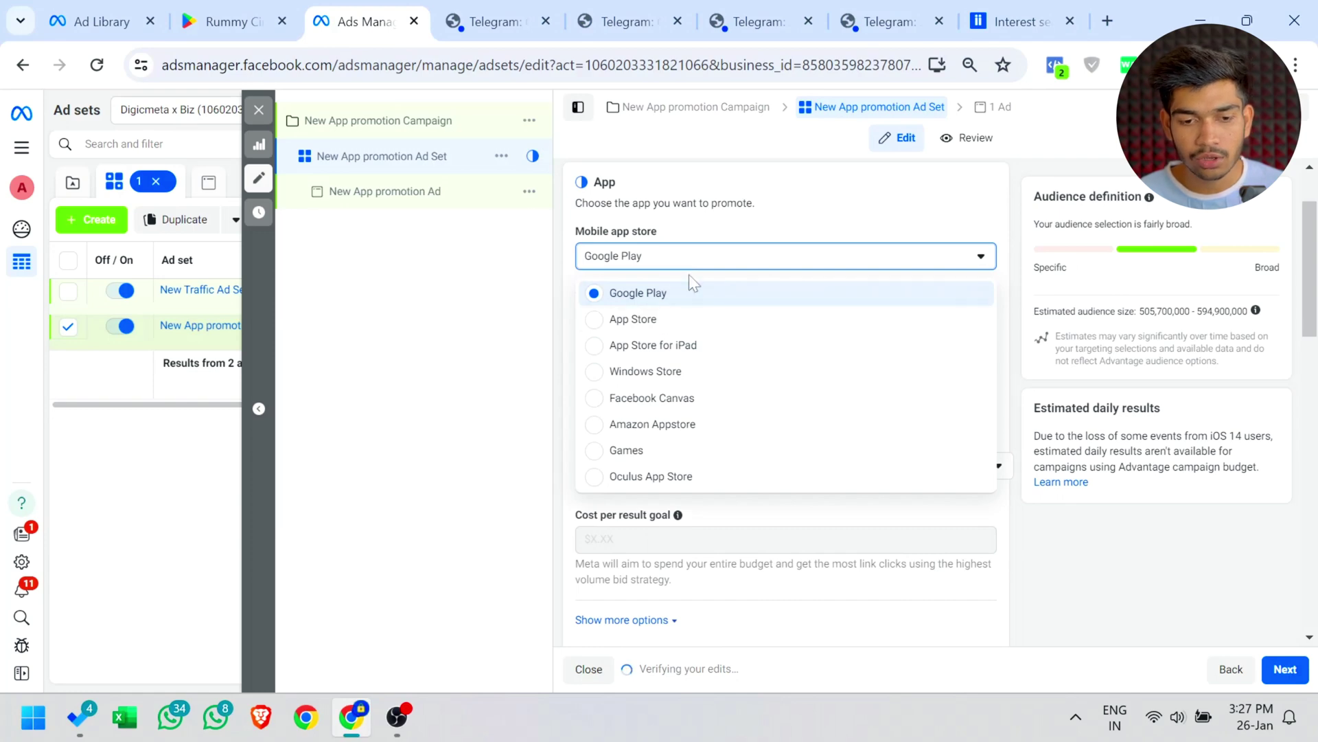
pyautogui.click(345, 125)
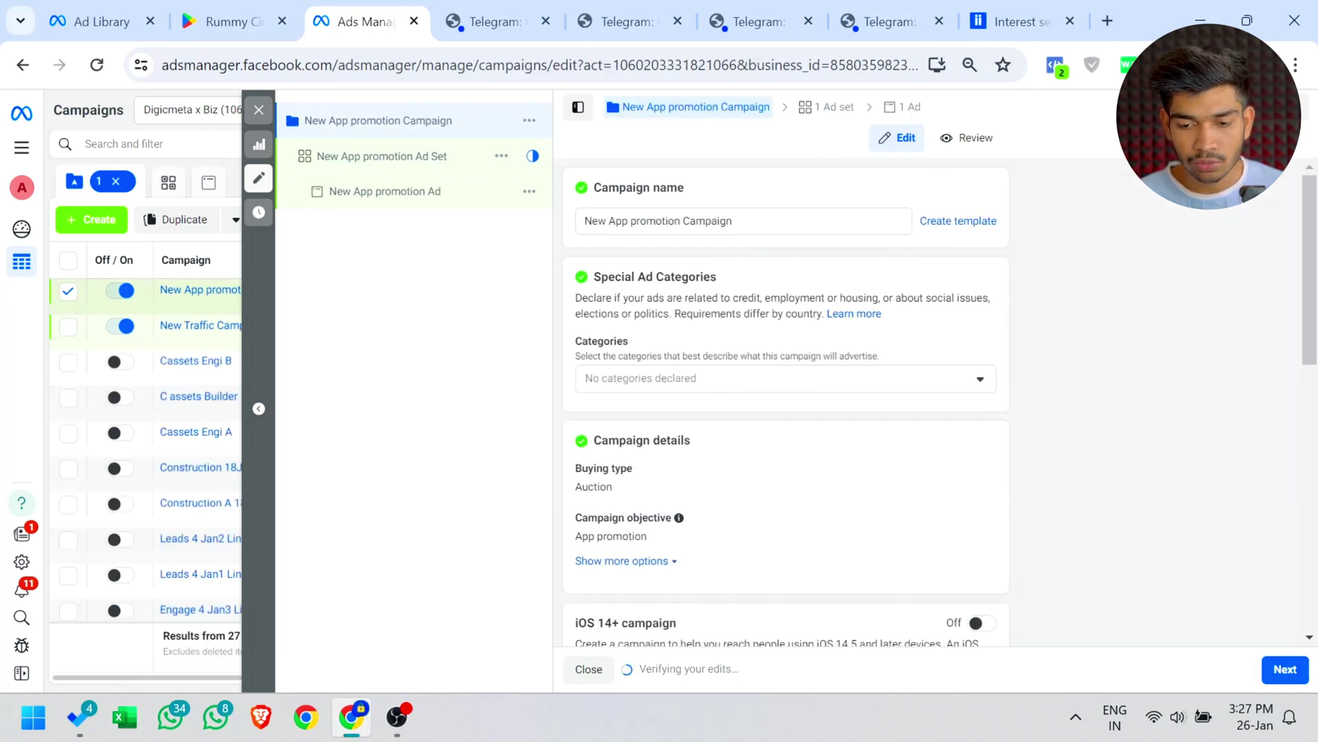
pyautogui.scroll(-5, 746, 319)
pyautogui.click(982, 228)
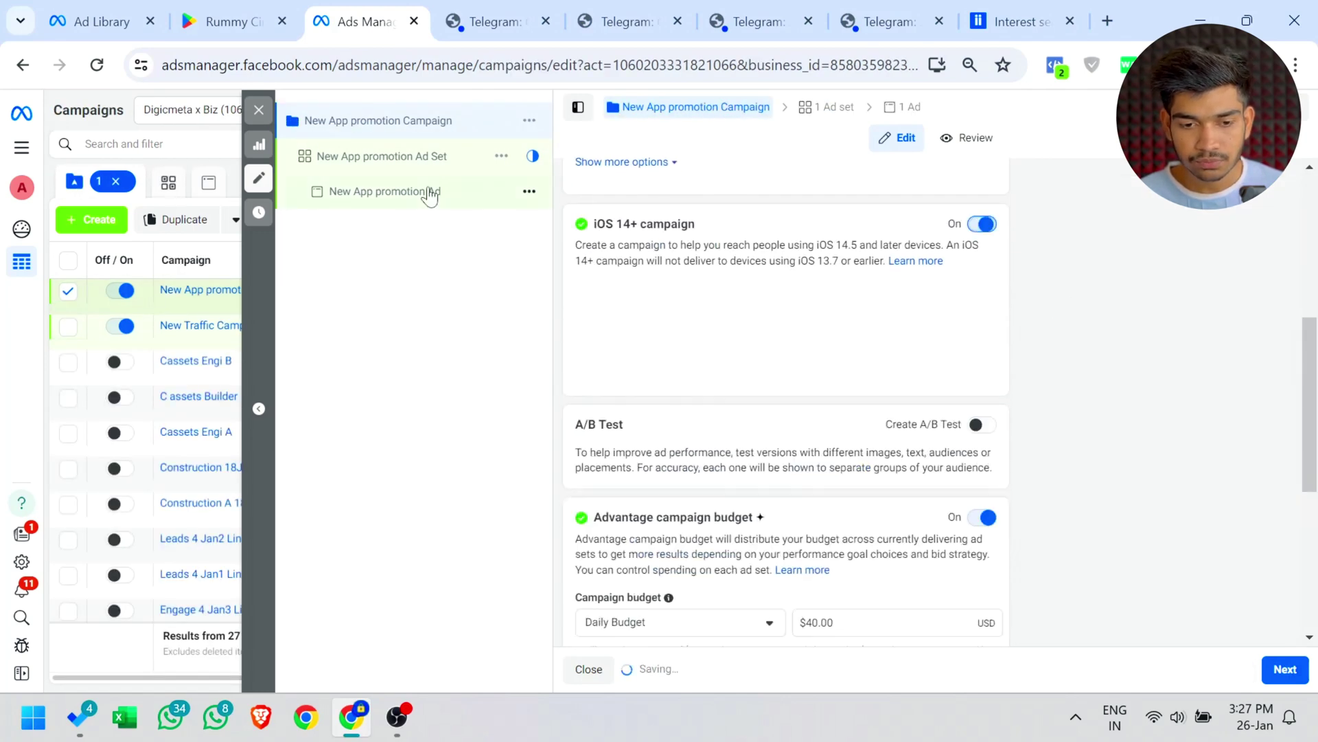
# Review the app promotion ad set's schedule, location, Advantage+ audience and placement settings.
pyautogui.click(310, 159)
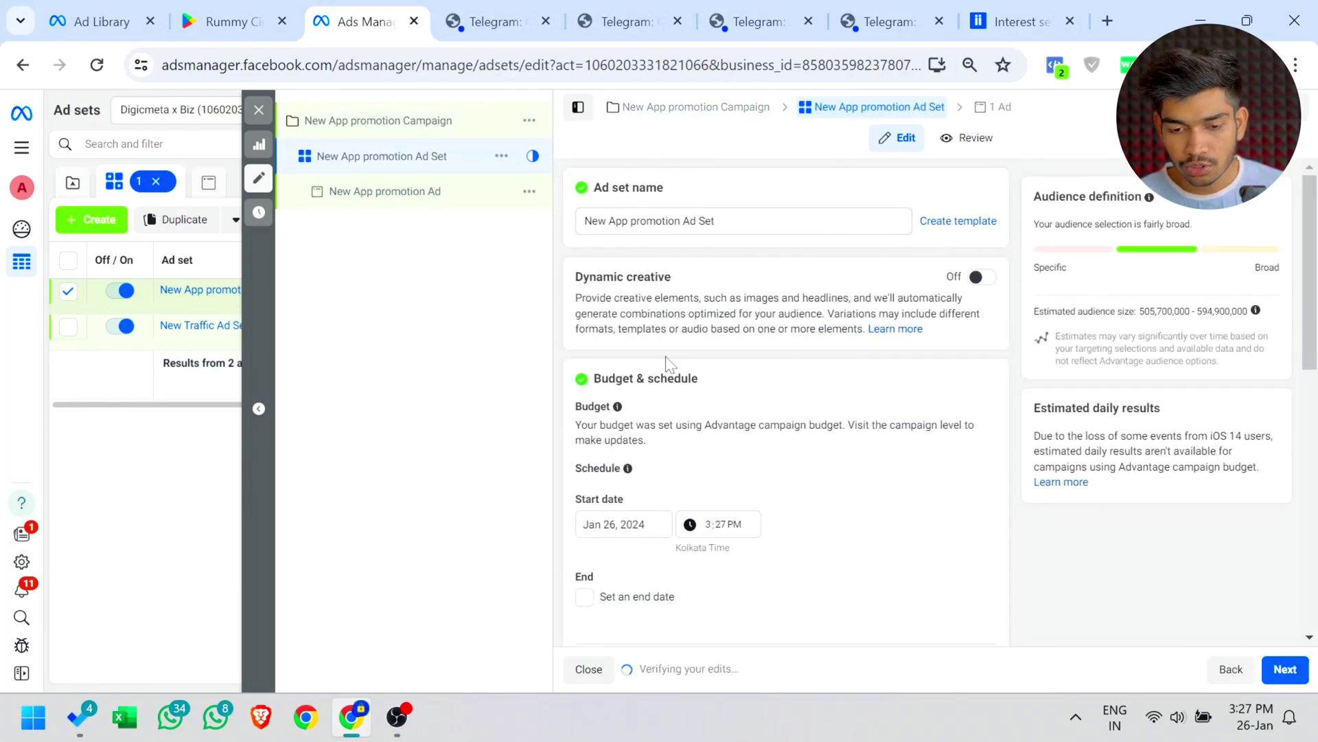
pyautogui.scroll(-3, 670, 364)
pyautogui.scroll(-4, 670, 364)
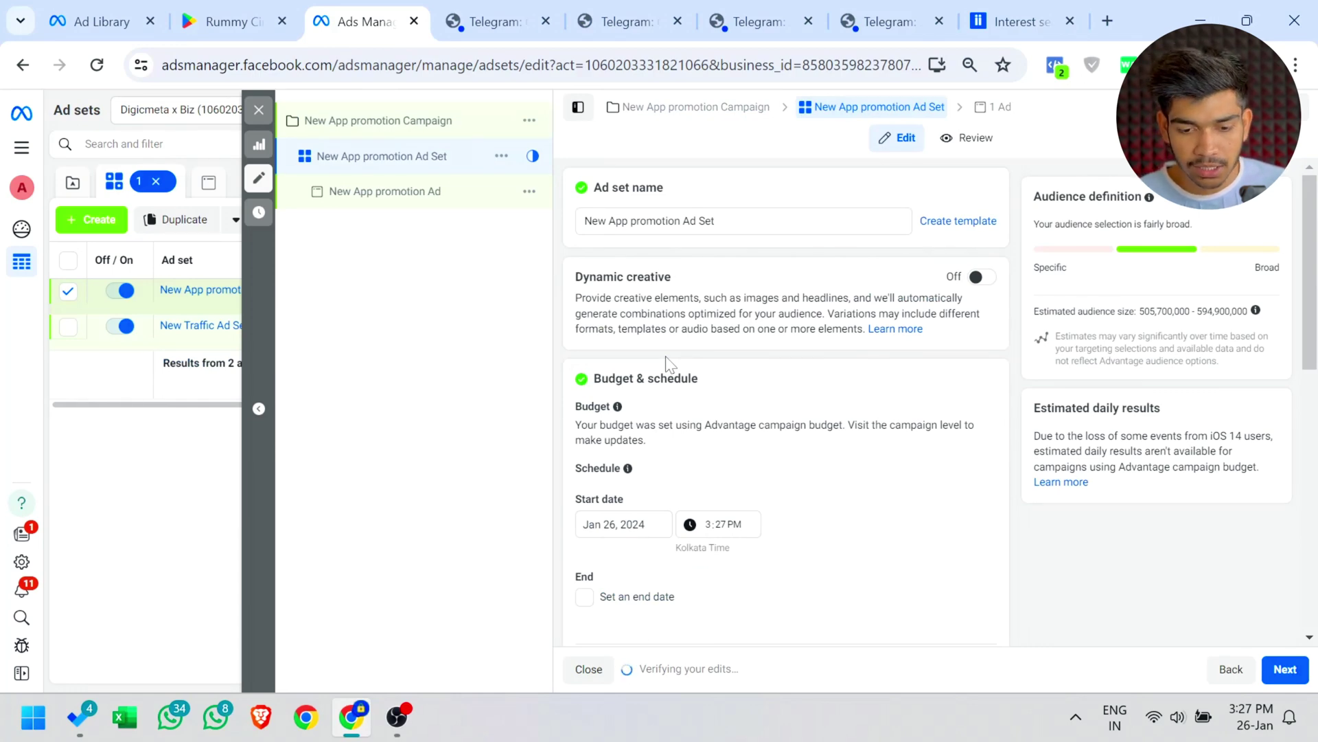
pyautogui.scroll(-2, 665, 364)
pyautogui.scroll(-6, 699, 442)
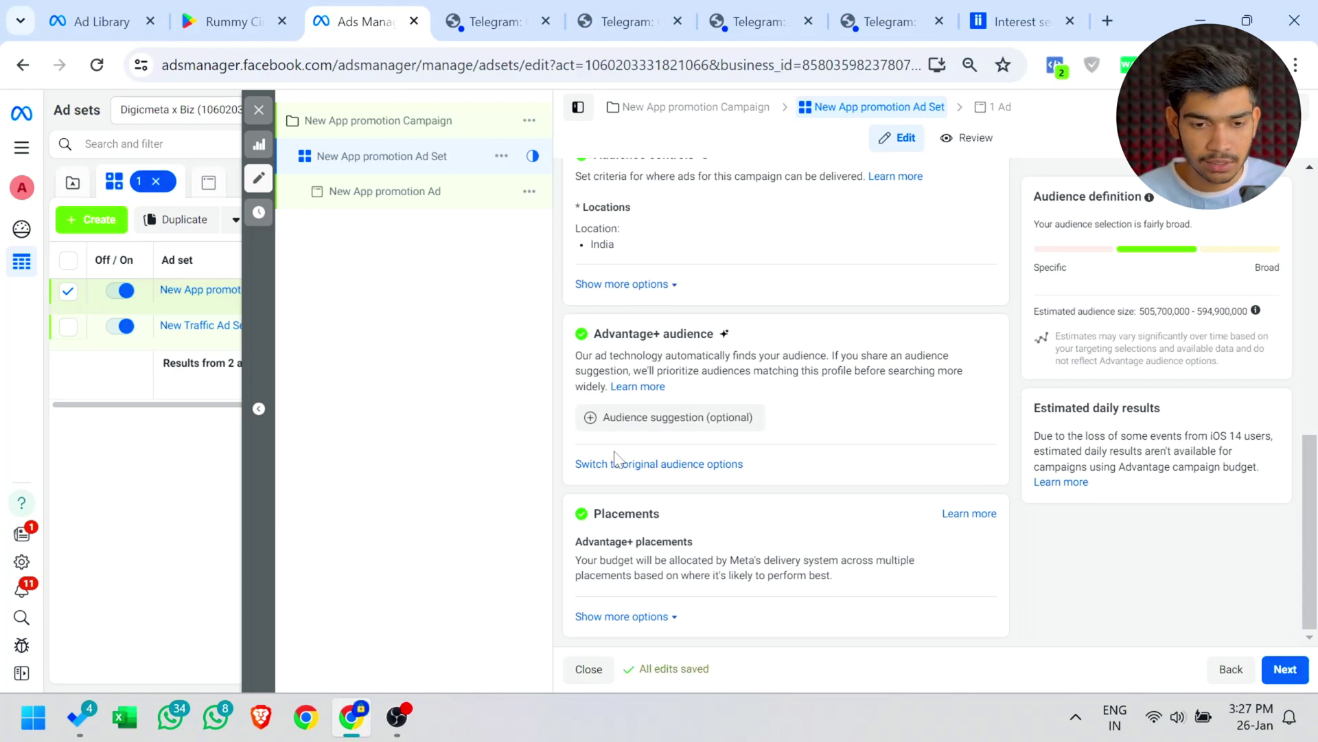
# Open the app promotion ad and check its Facebook Page choices and call-to-action options without changing them.
pyautogui.click(369, 195)
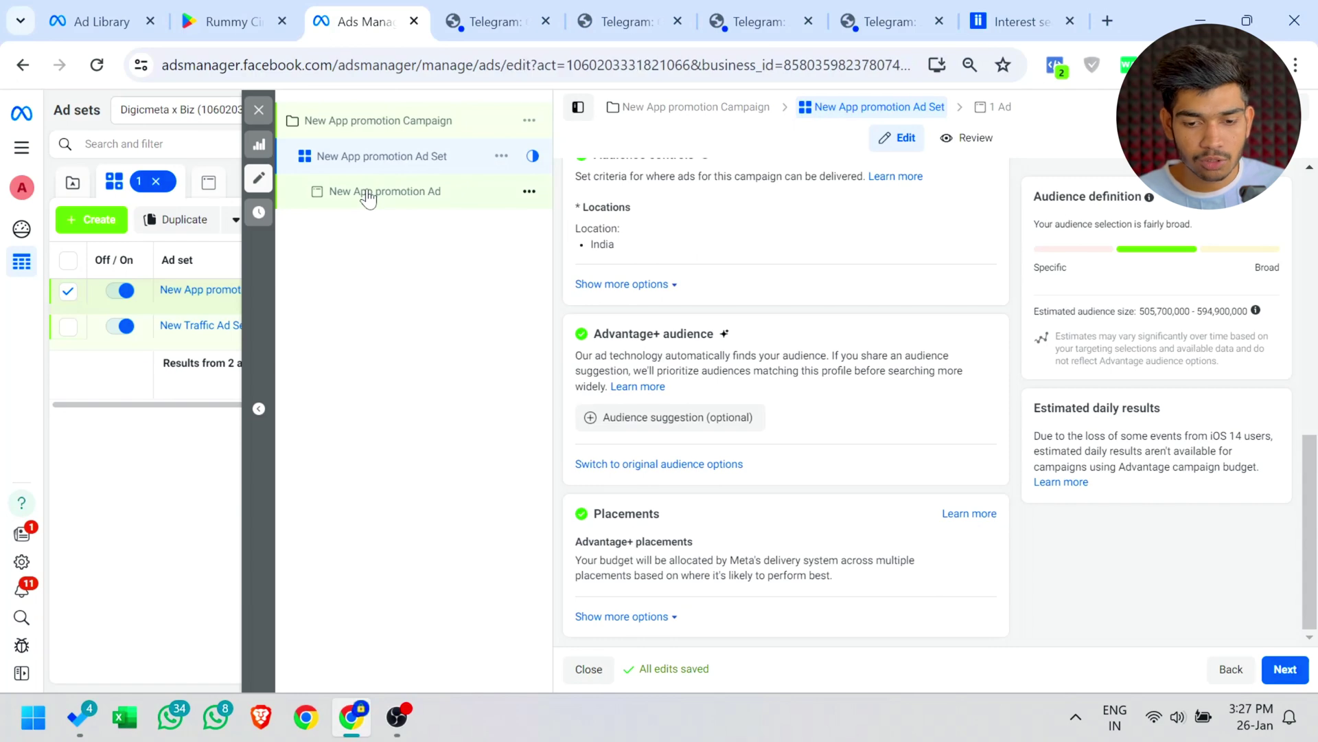
pyautogui.click(627, 410)
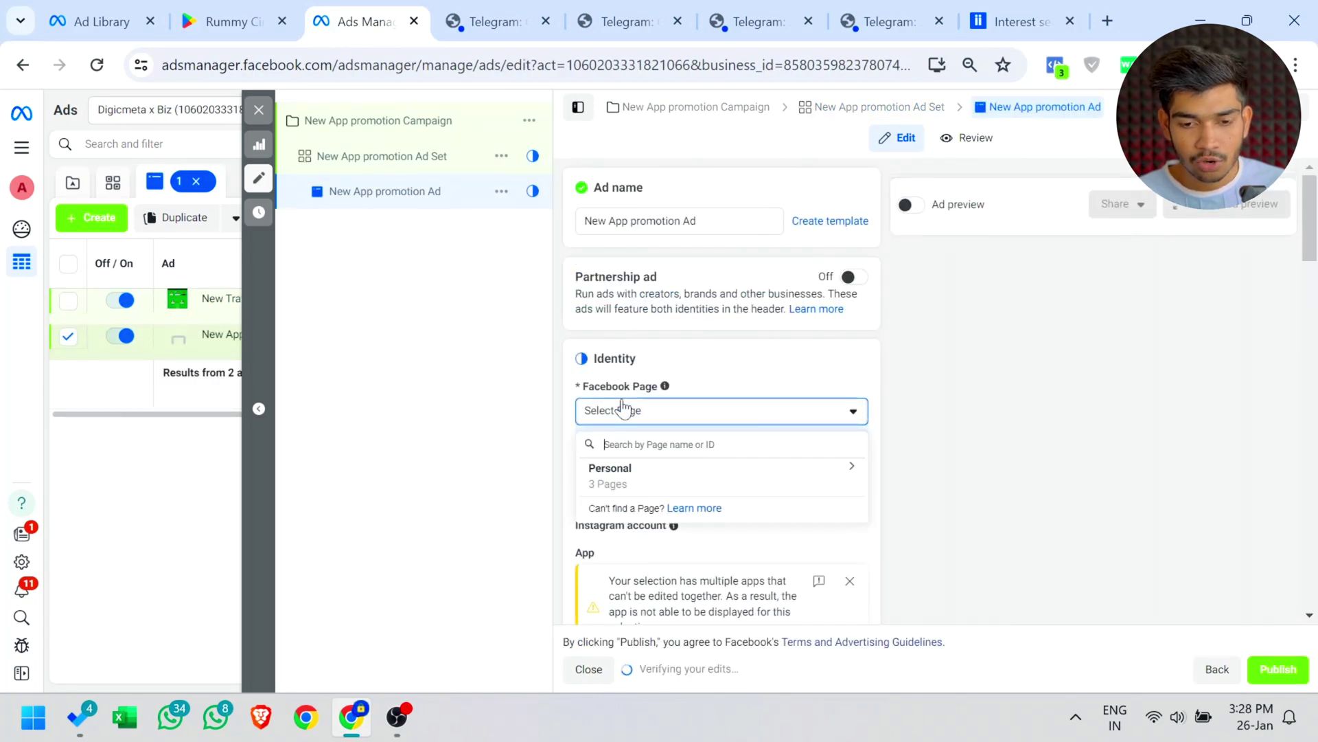
pyautogui.click(673, 213)
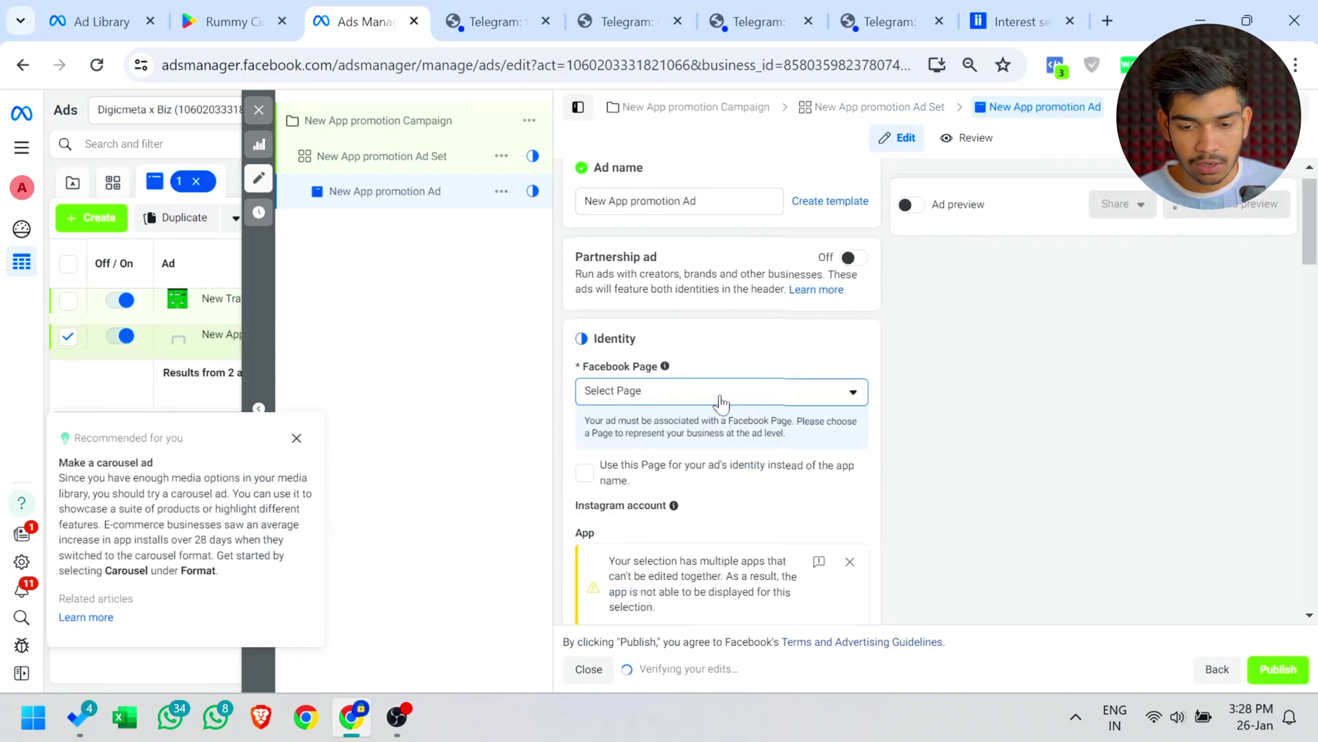
pyautogui.scroll(-8, 723, 404)
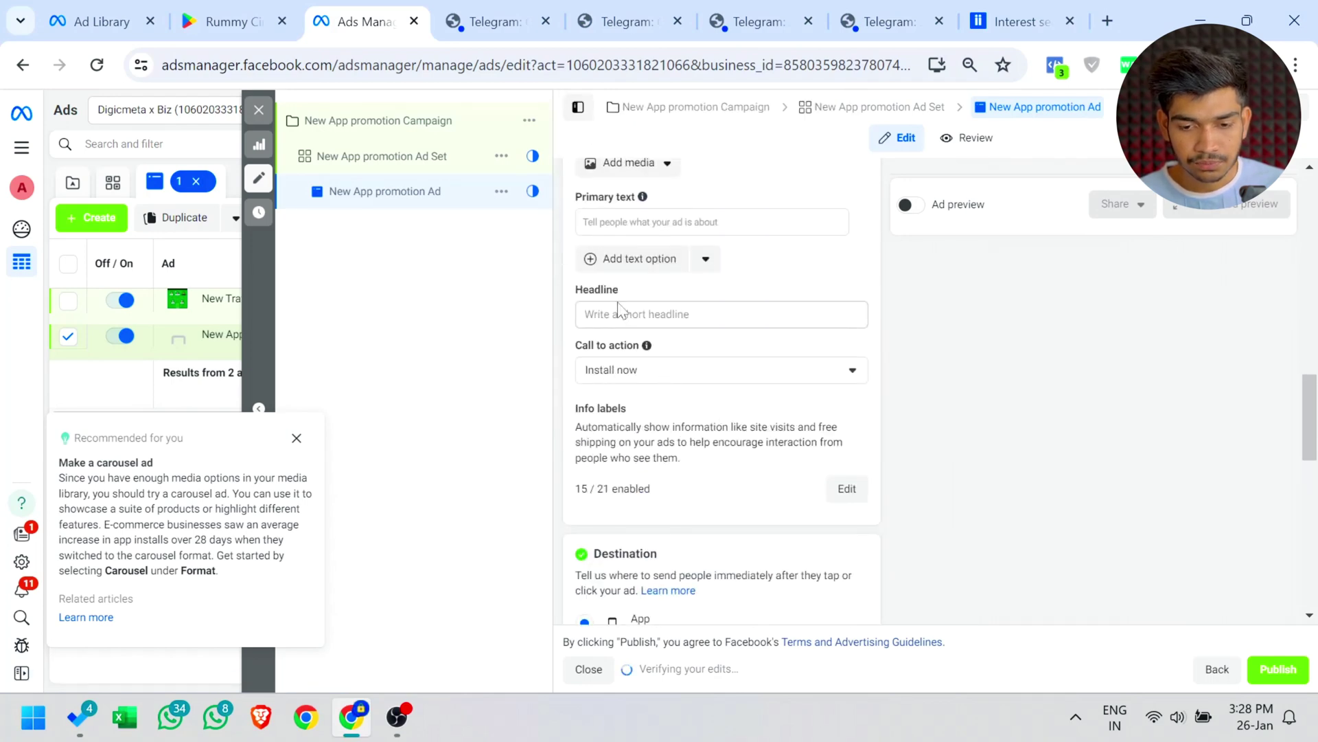
pyautogui.click(683, 370)
pyautogui.scroll(-5, 682, 382)
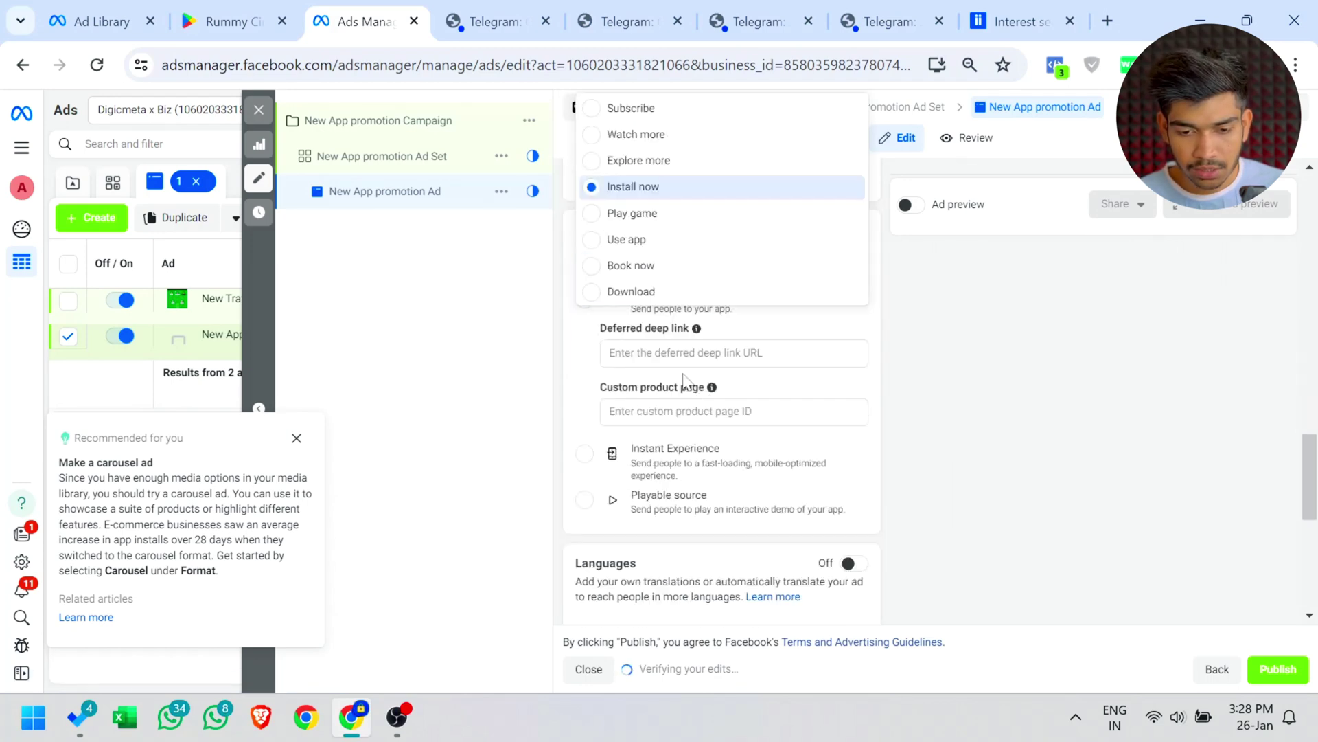
pyautogui.click(1004, 348)
# Review the app promotion ad's destination, language and tracking settings.
pyautogui.scroll(-10, 1003, 348)
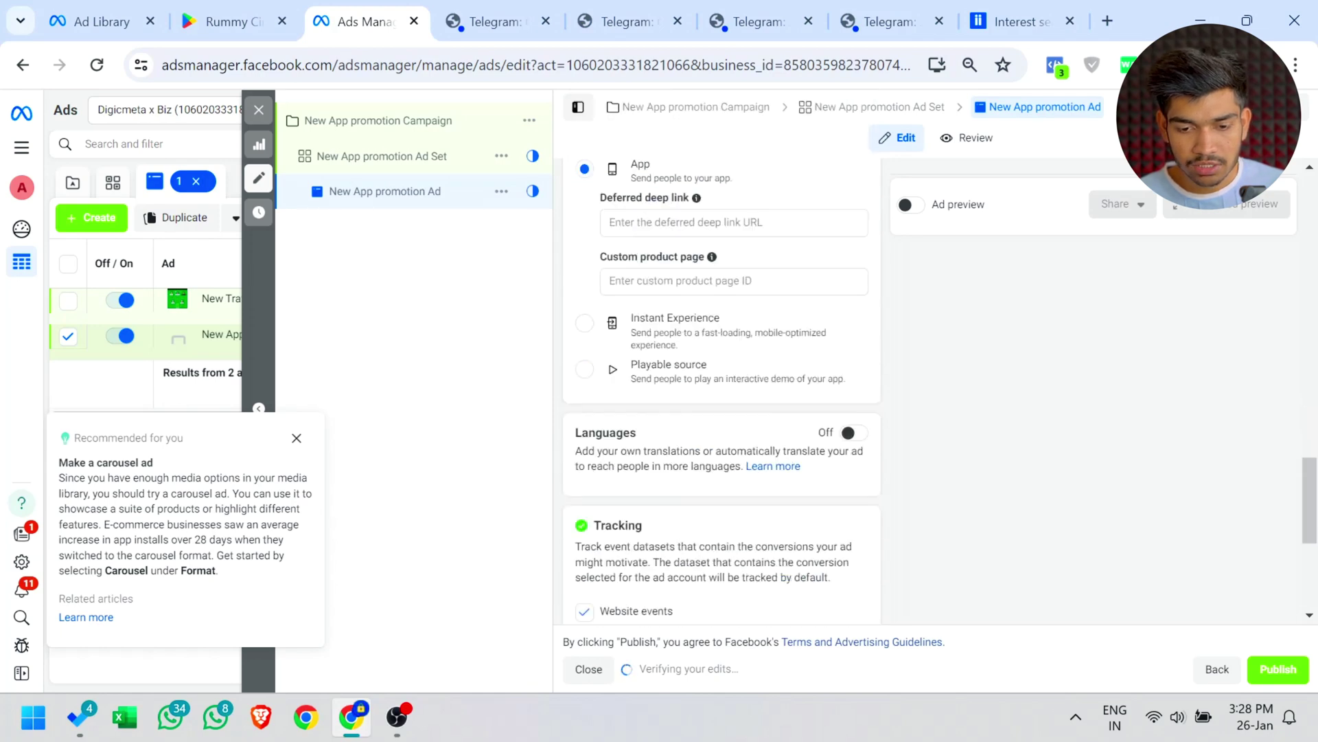
pyautogui.scroll(5, 649, 491)
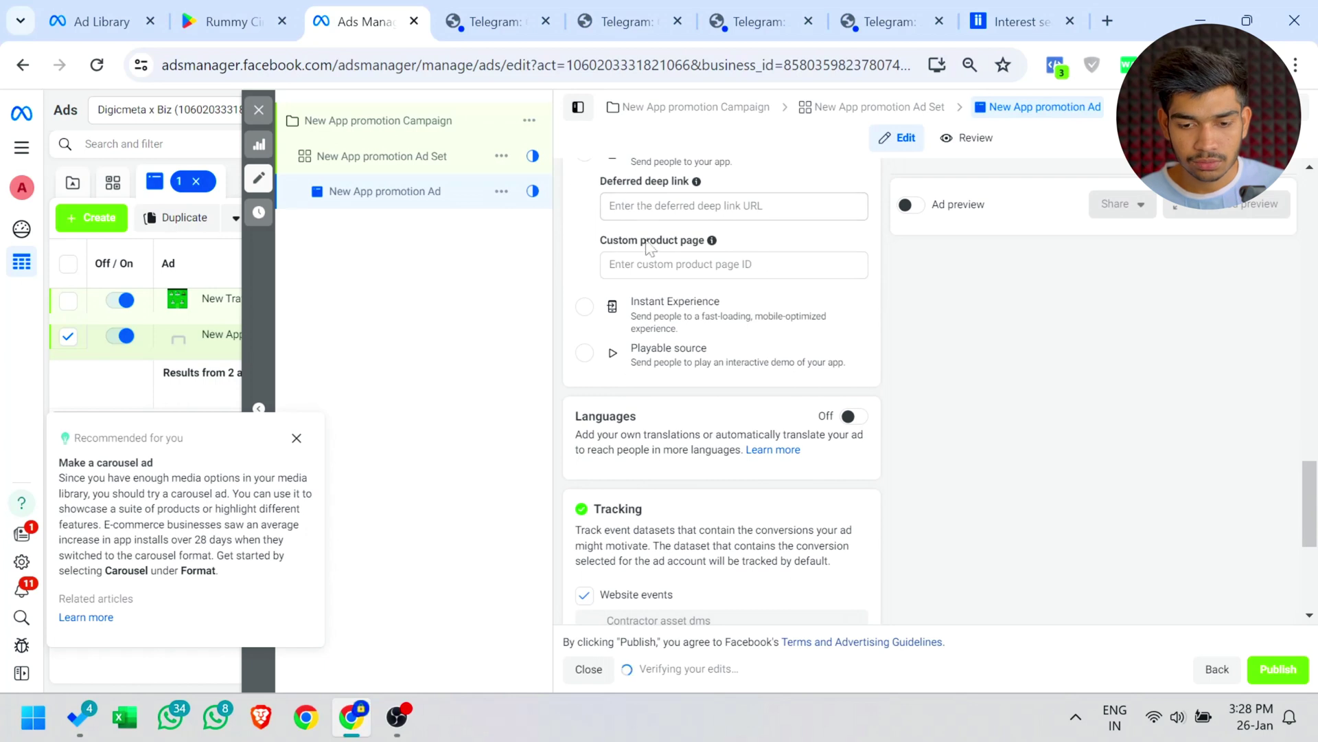
pyautogui.scroll(2, 610, 337)
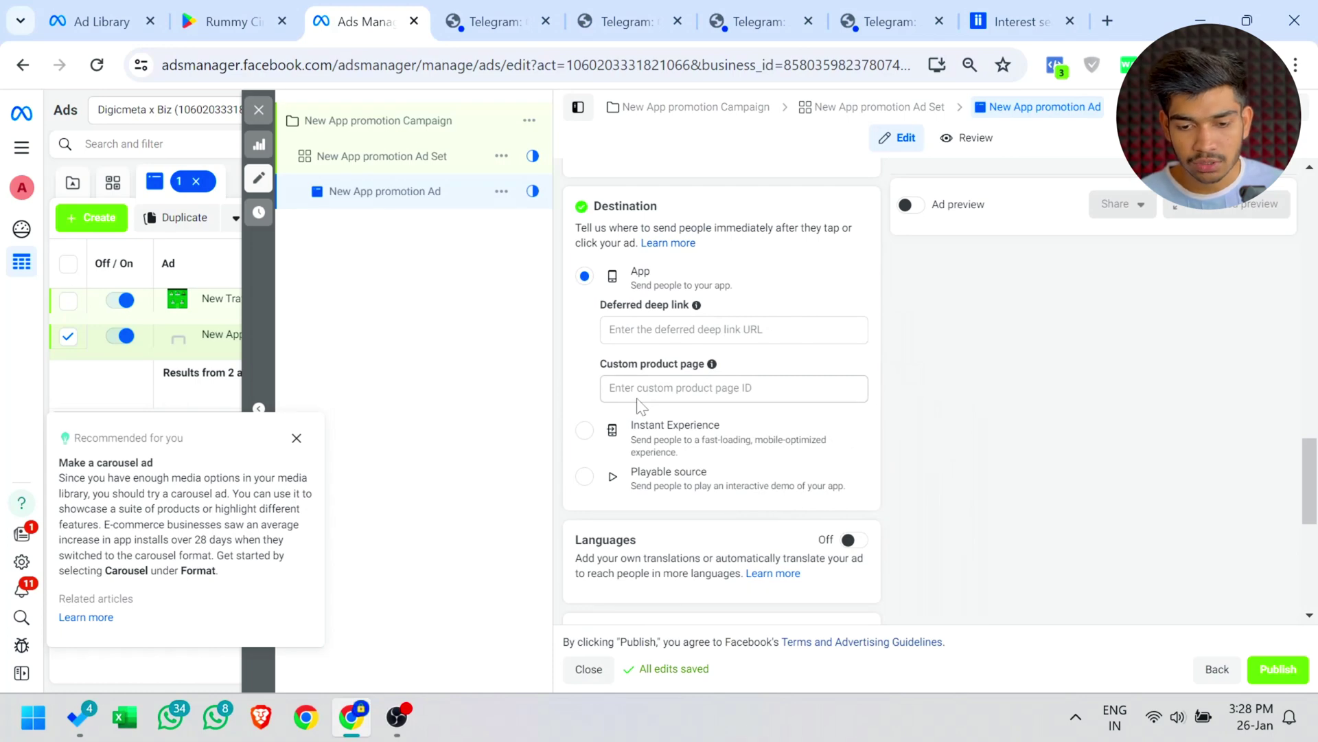
pyautogui.scroll(-6, 641, 405)
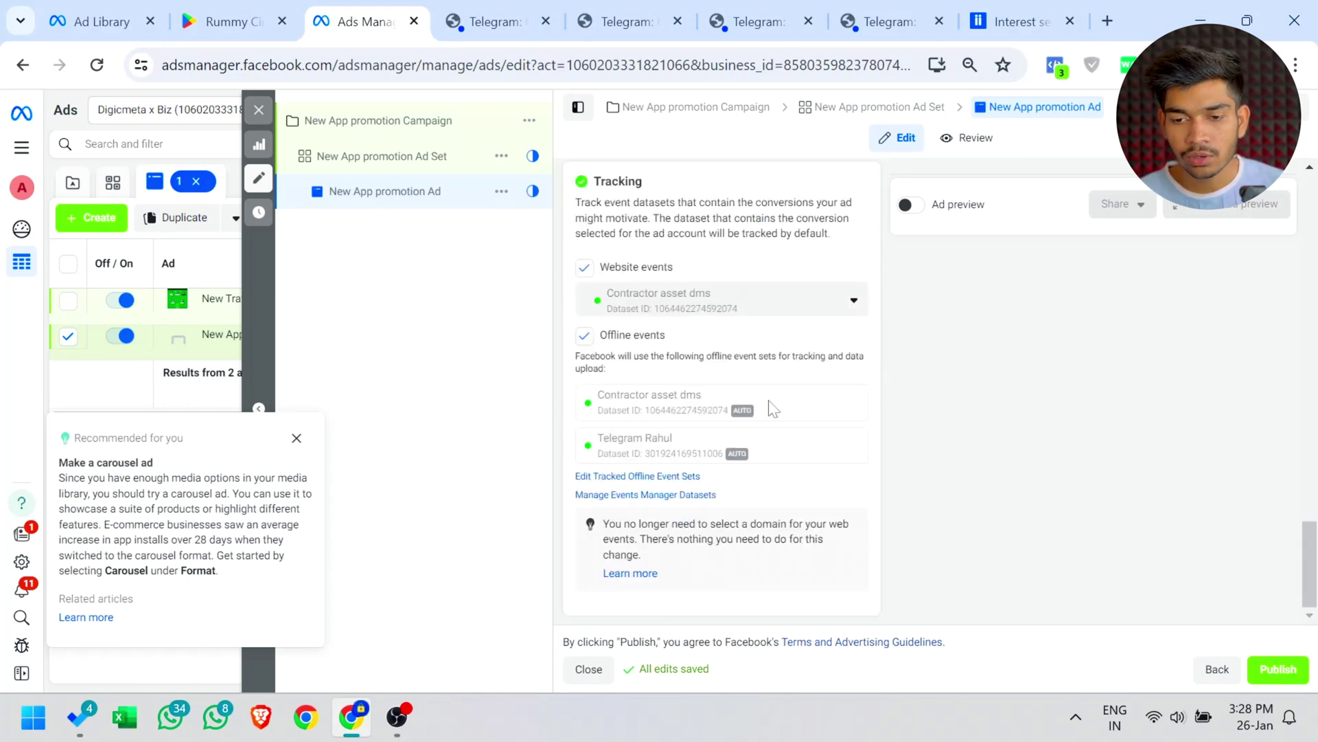
pyautogui.scroll(15, 772, 408)
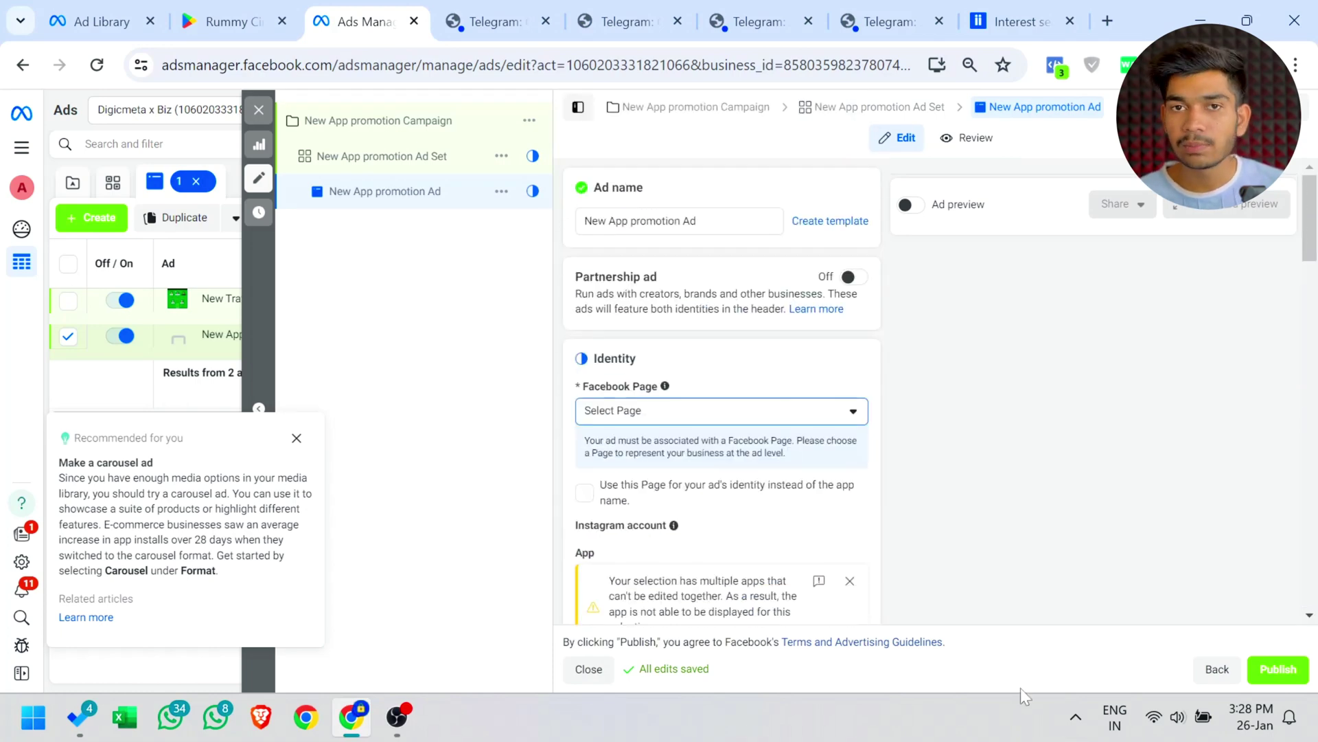
# Close the app promotion ad editor without publishing the draft items, and look through the existing campaigns' results.
pyautogui.click(259, 111)
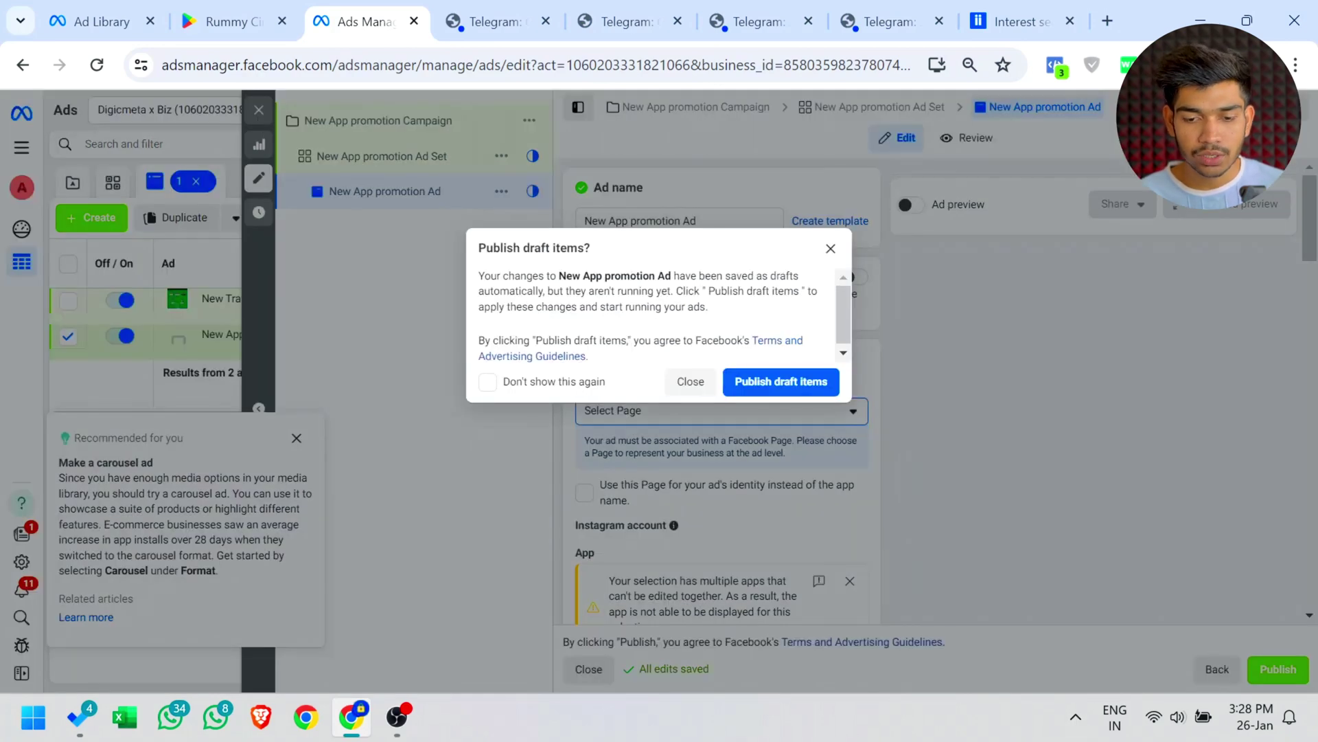
pyautogui.click(692, 381)
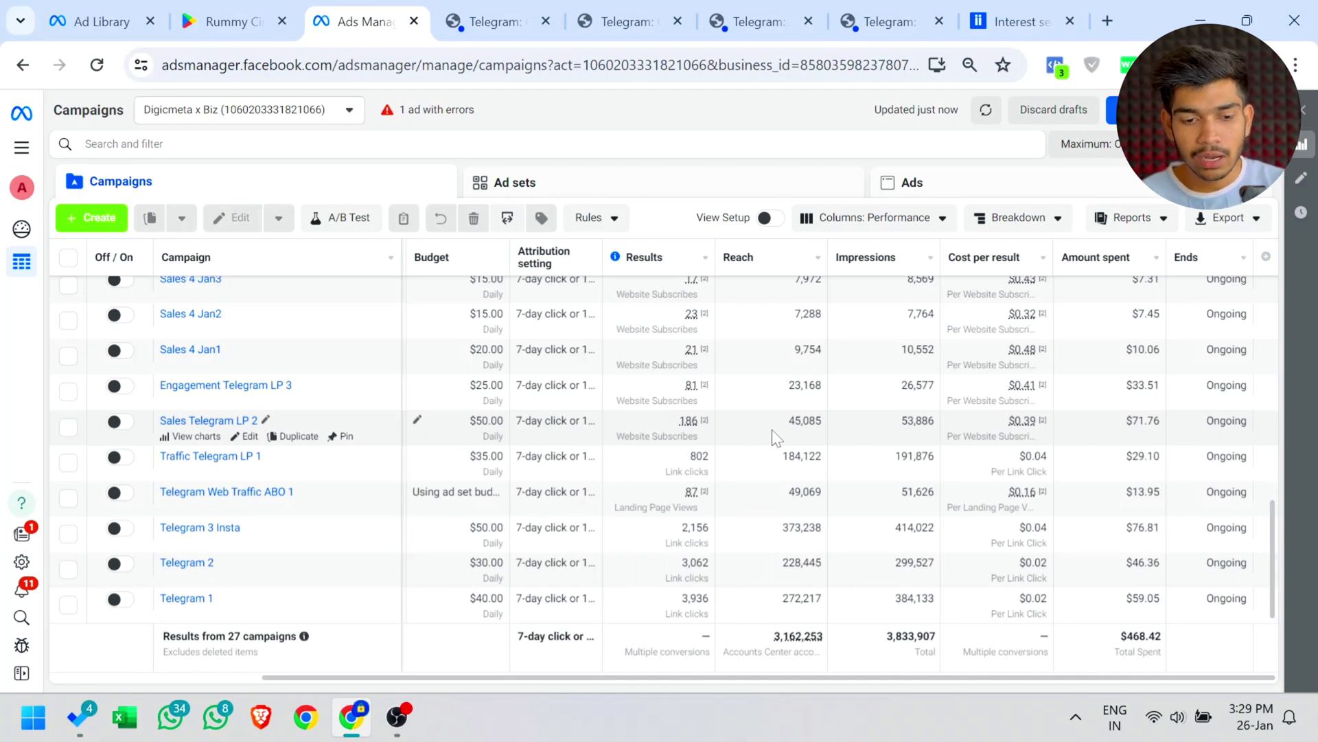
pyautogui.scroll(2, 772, 430)
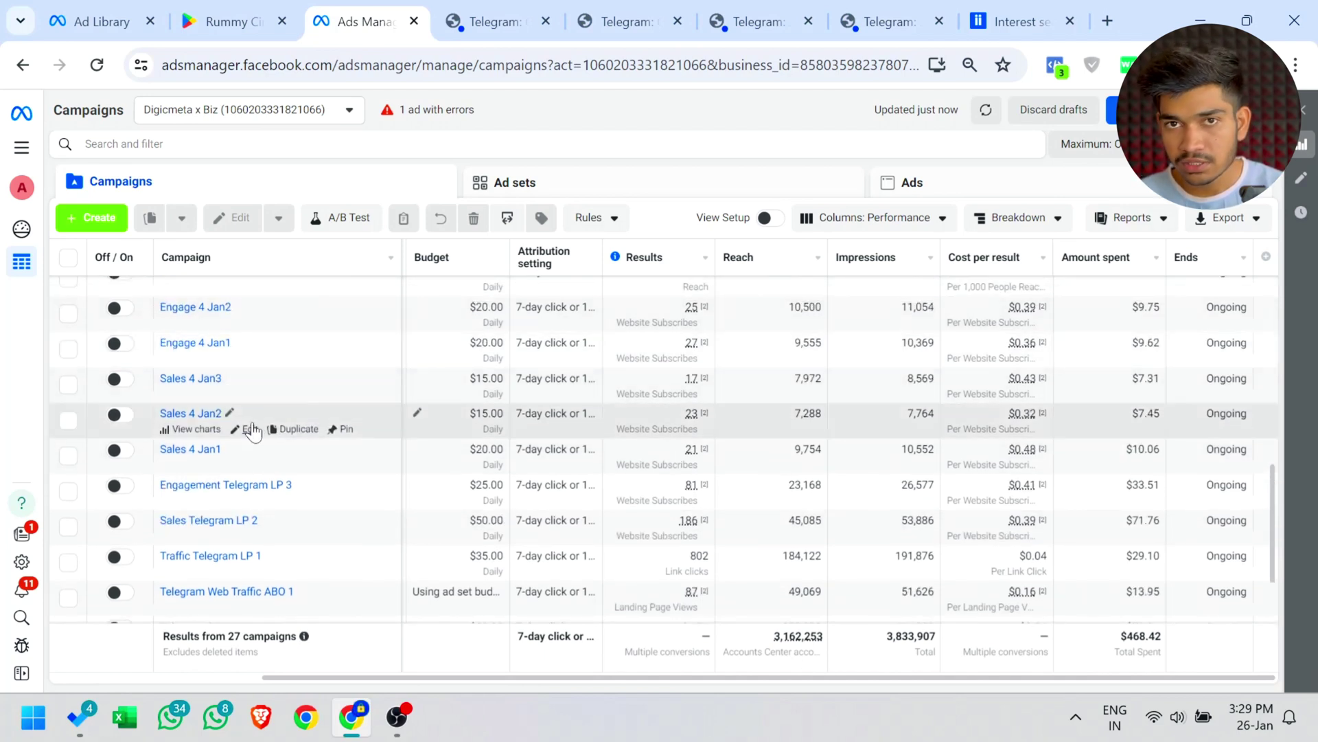